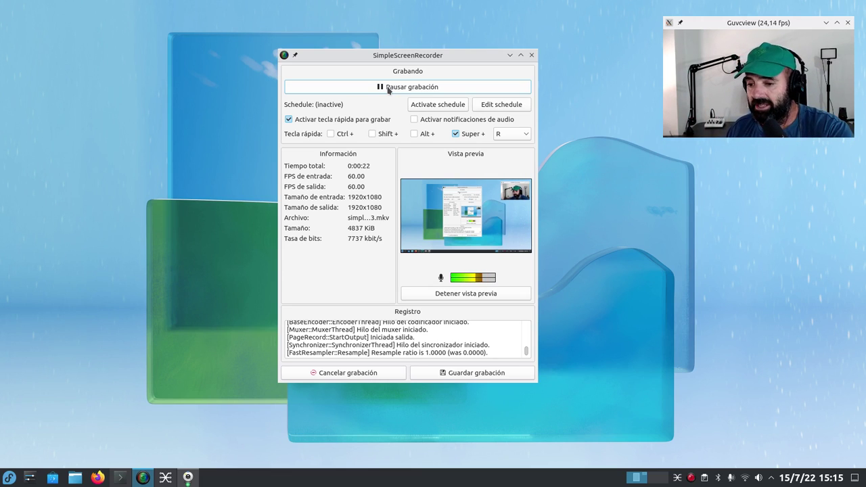
- Bring up the Konsole window with the neofetch output, minimise SimpleScreenRecorder, and place the terminal clear of the webcam window
drag(430, 52, 539, 86)
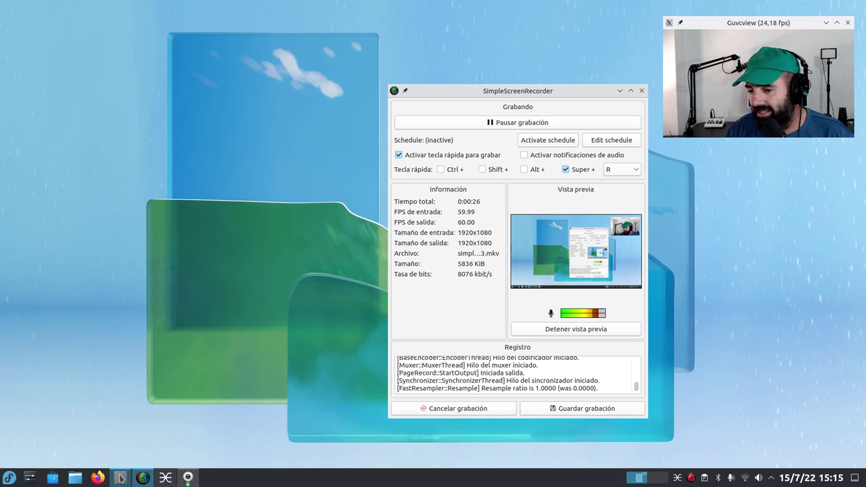
click(120, 478)
drag(341, 100, 160, 47)
drag(520, 90, 527, 87)
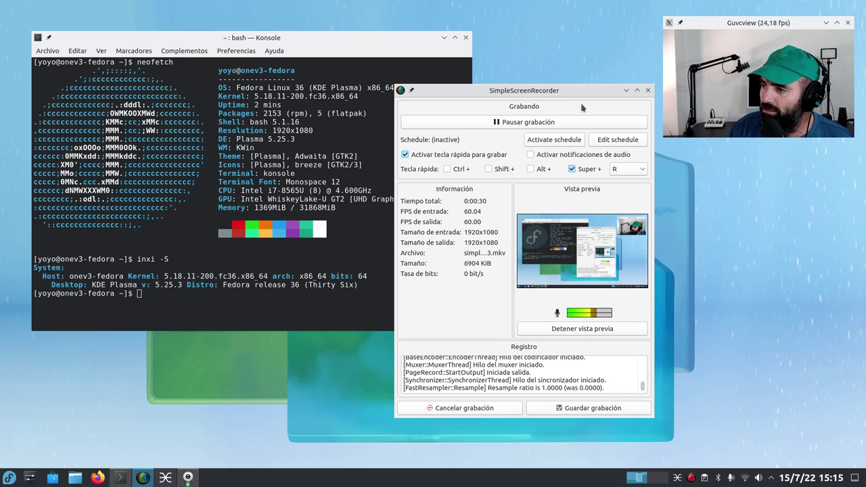
click(627, 90)
drag(396, 44, 455, 73)
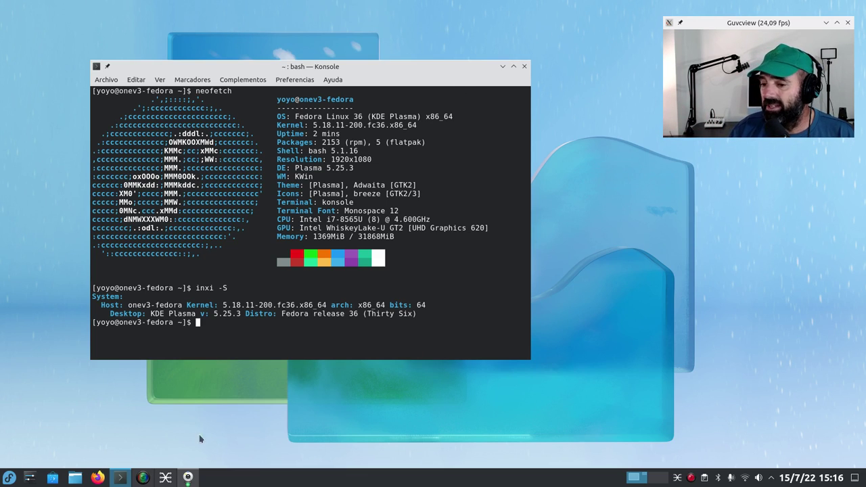
- Show the SimpleScreenRecorder window to check the recording information, and minimise it again
click(143, 477)
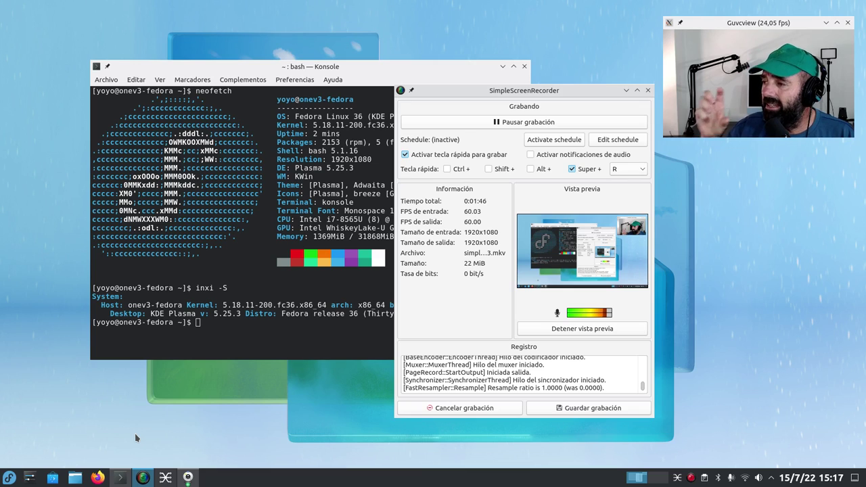
drag(473, 93, 443, 56)
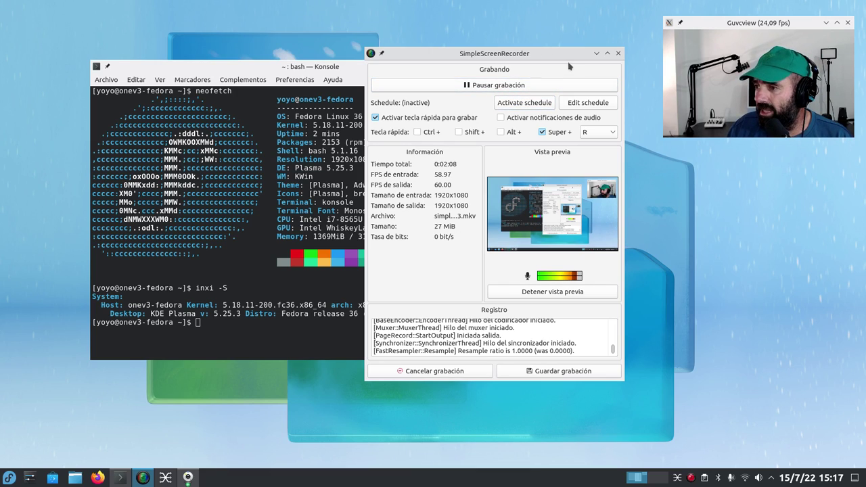
click(597, 53)
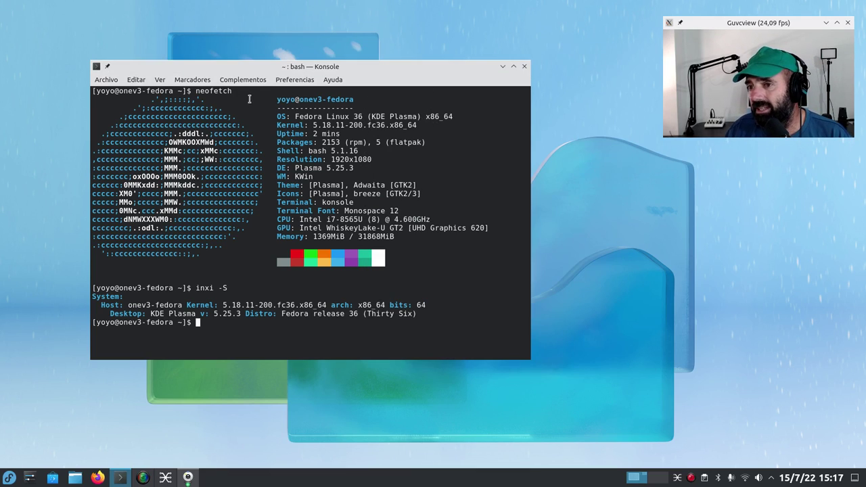
- Open a new Konsole window and move it so that it is offset from the first one
click(106, 79)
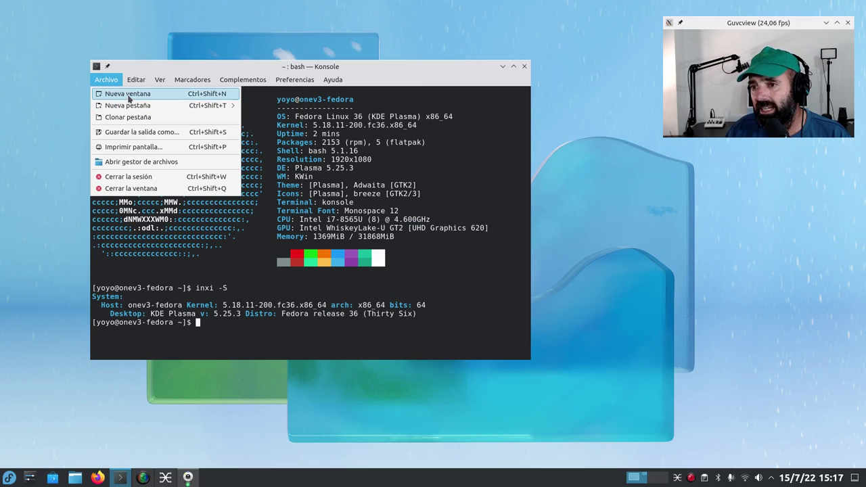
click(130, 97)
drag(476, 91, 359, 40)
- Resize the Konsole window with the neofetch output to fit its text closely, and minimise it
drag(531, 352, 726, 433)
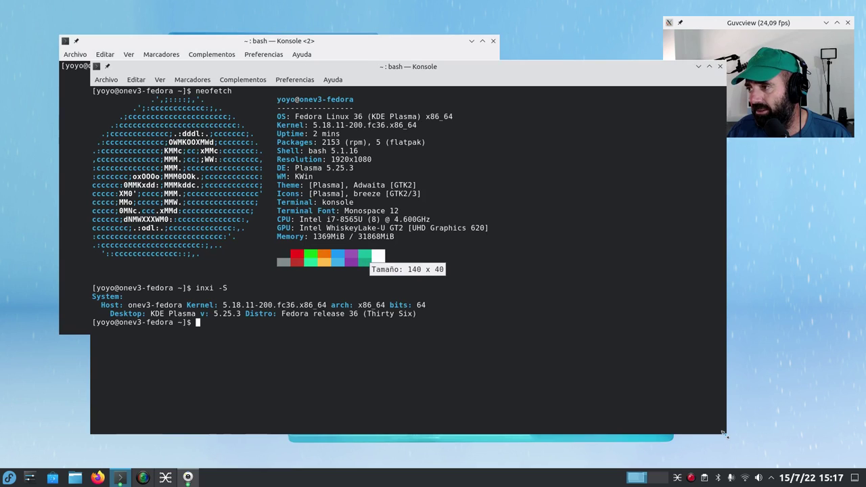
click(353, 50)
click(582, 165)
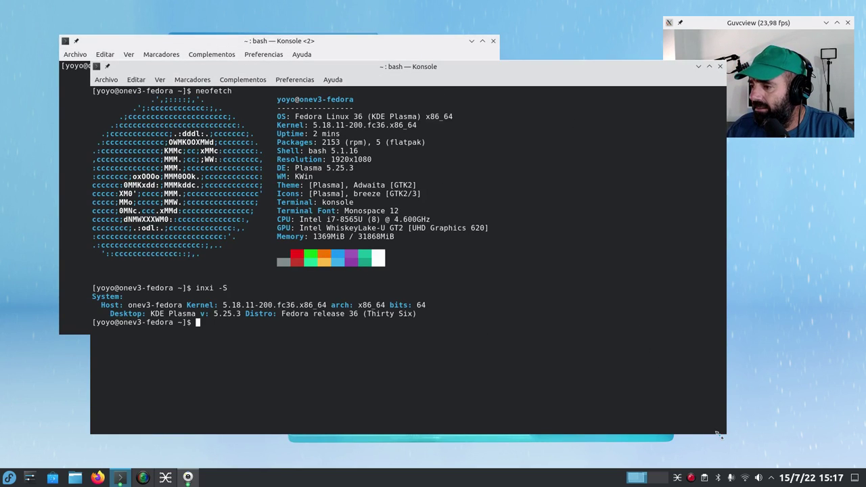
drag(723, 435, 510, 368)
click(482, 65)
- Move the empty Konsole window to the desktop's corner, enlarge it and run btop in it
drag(313, 41, 266, 24)
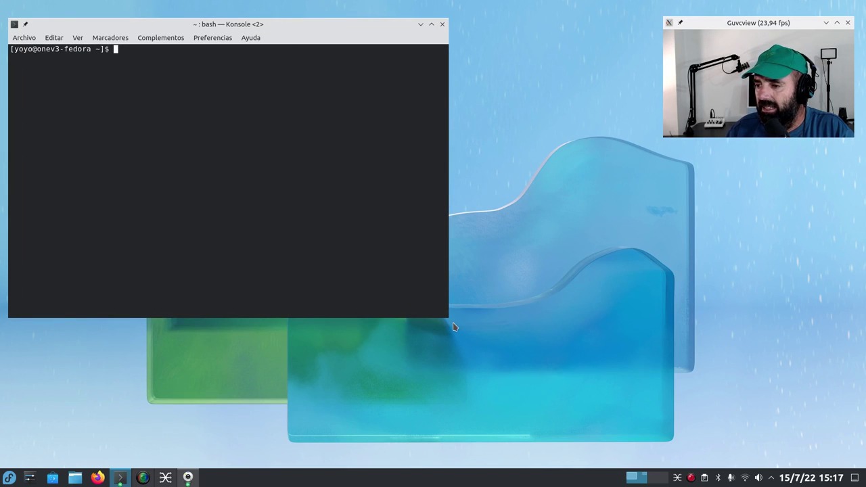
drag(448, 318, 606, 416)
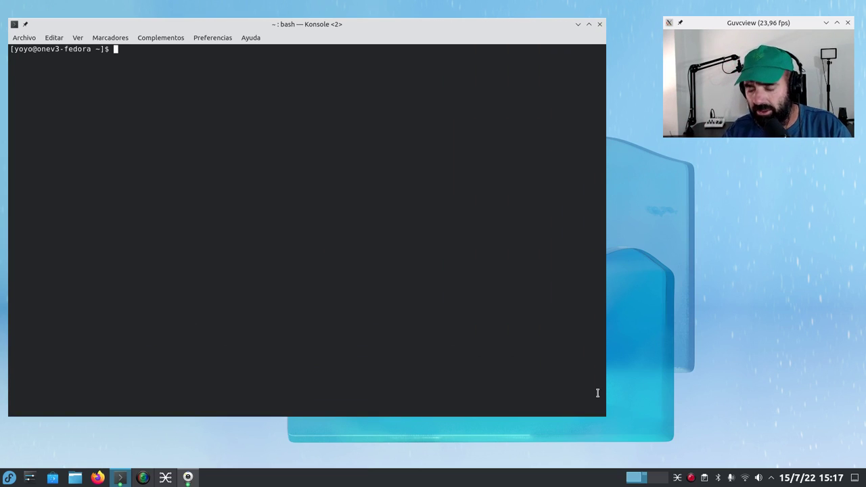
text(btop)
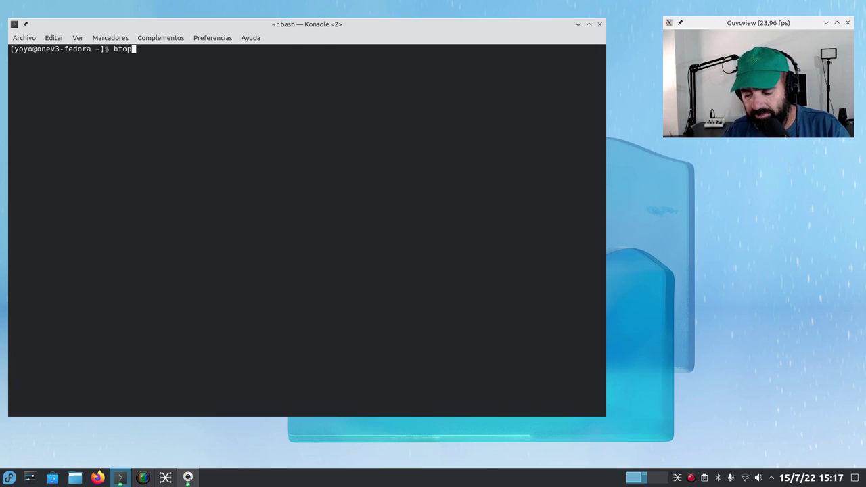
key(Return)
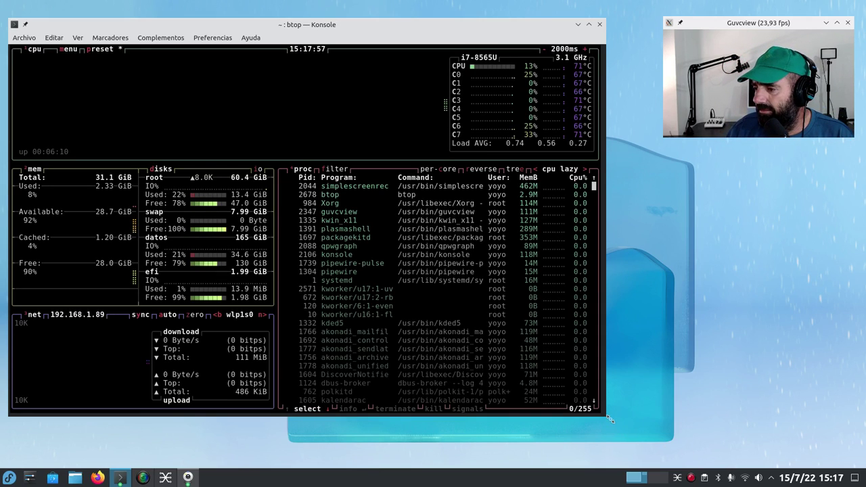
drag(610, 418, 679, 434)
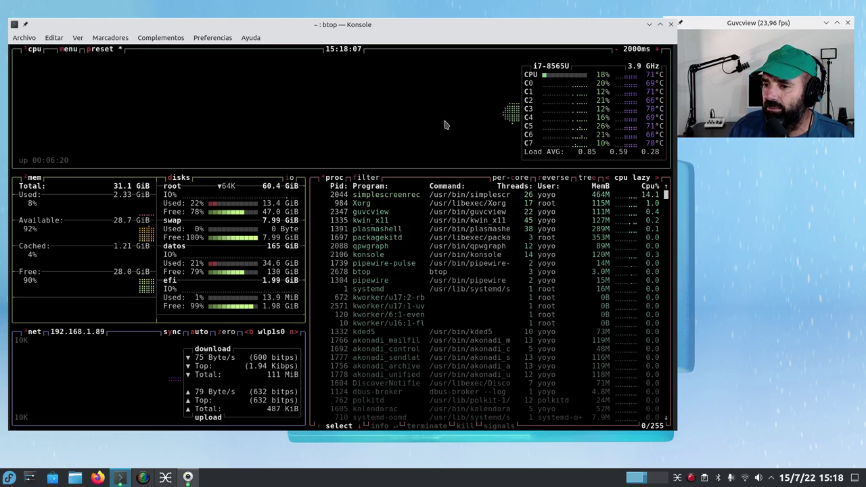
- Minimise the btop terminal window to clear the desktop
click(649, 25)
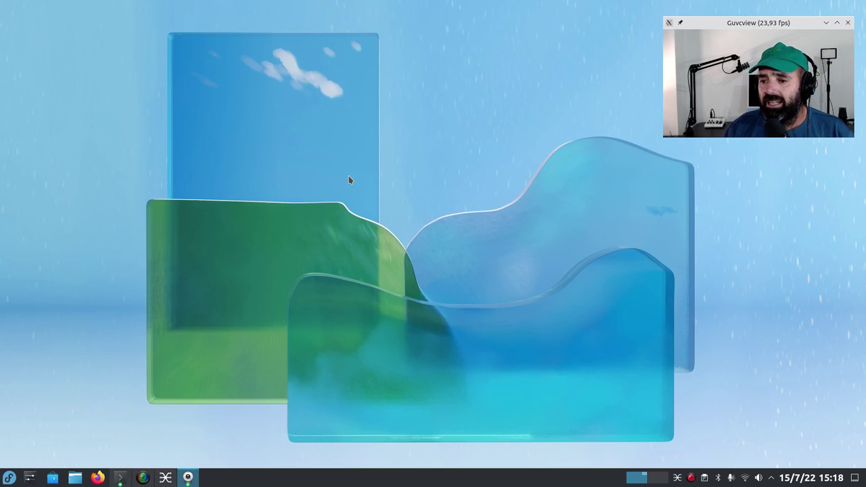
click(120, 478)
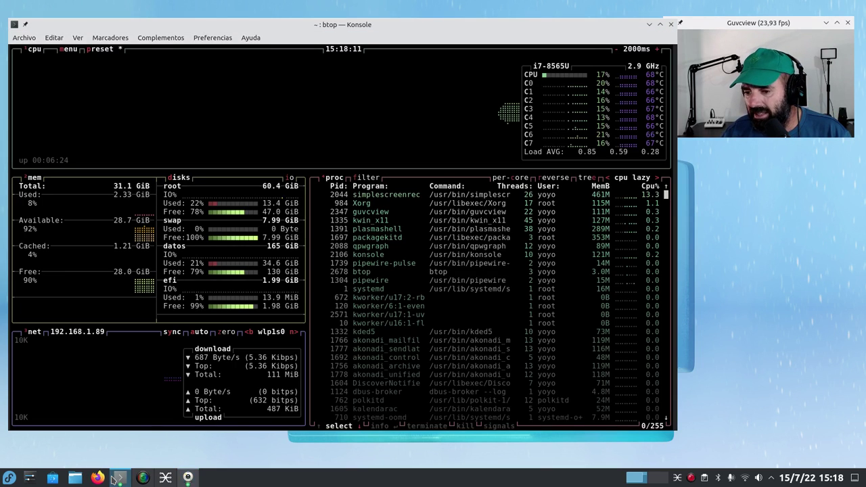
click(649, 24)
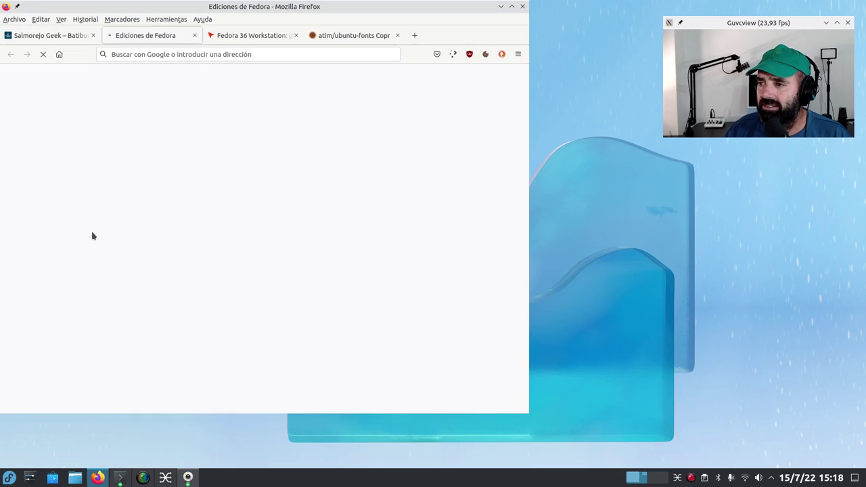
- Switch to Firefox and look through the desktop editions offered on the Fedora Spins page, and minimise the browser
drag(294, 9, 348, 25)
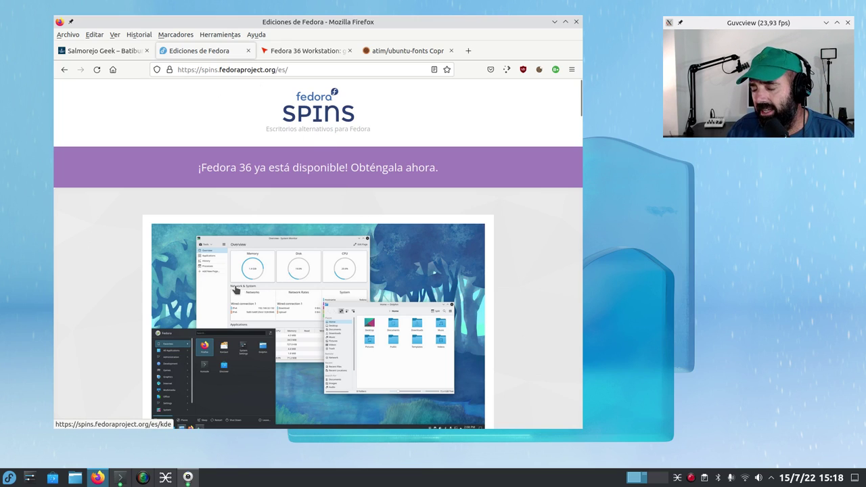
scroll(234, 289, down, 3)
scroll(234, 287, up, 2)
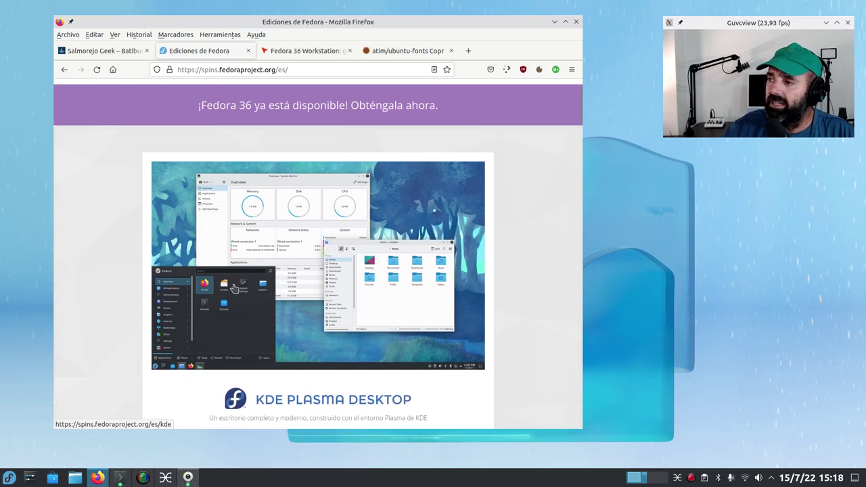
scroll(236, 288, down, 6)
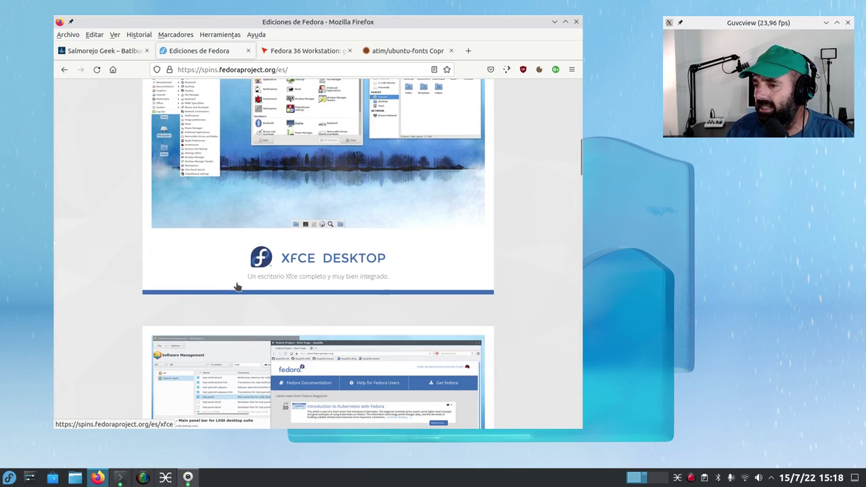
scroll(237, 287, down, 4)
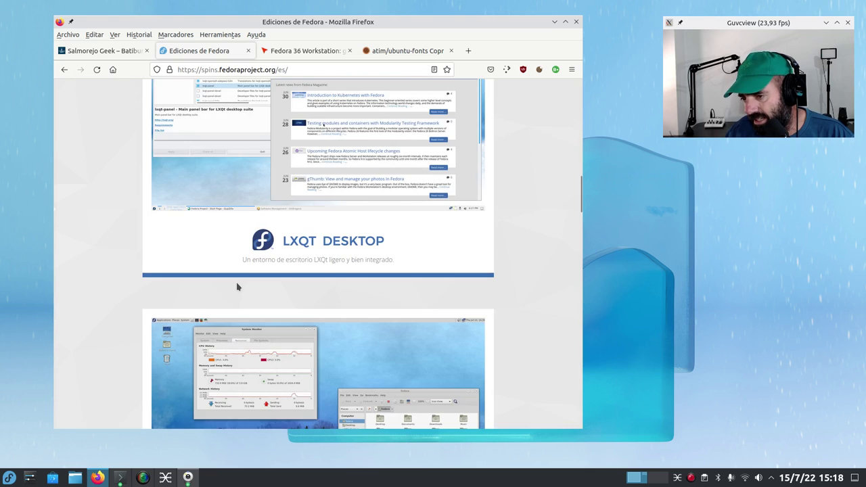
scroll(237, 287, down, 4)
scroll(237, 287, down, 5)
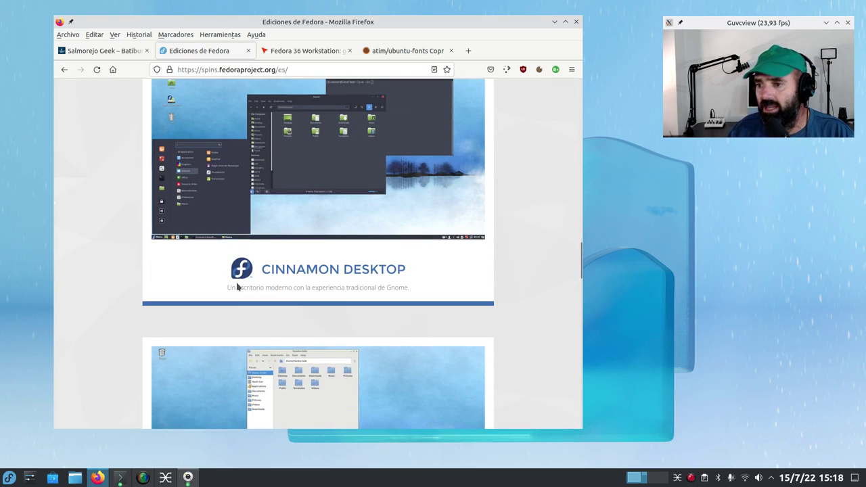
scroll(237, 287, down, 4)
scroll(238, 287, down, 2)
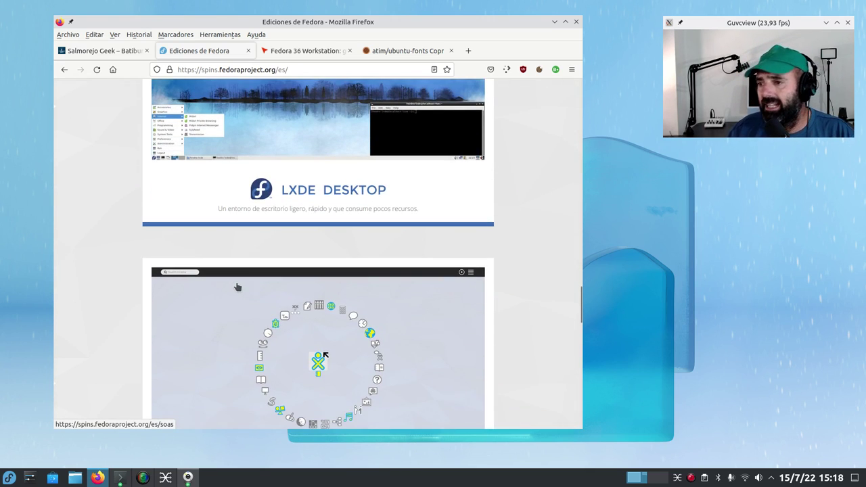
scroll(238, 287, down, 3)
scroll(238, 287, down, 3)
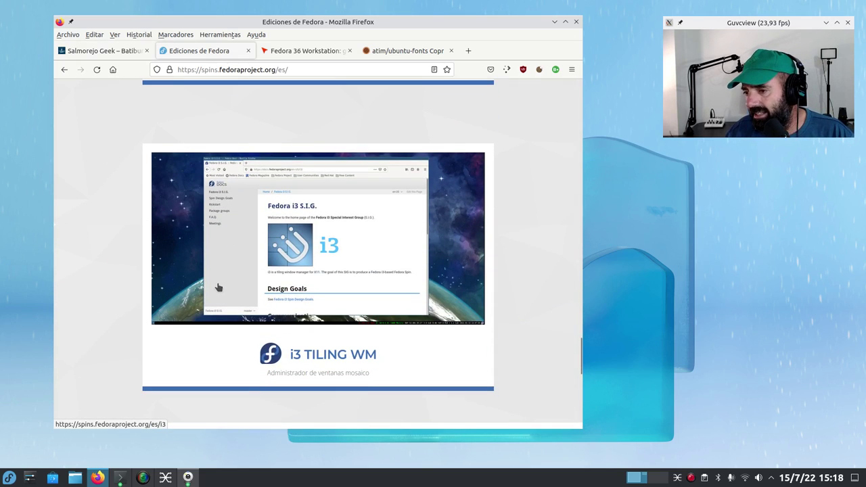
scroll(213, 279, down, 4)
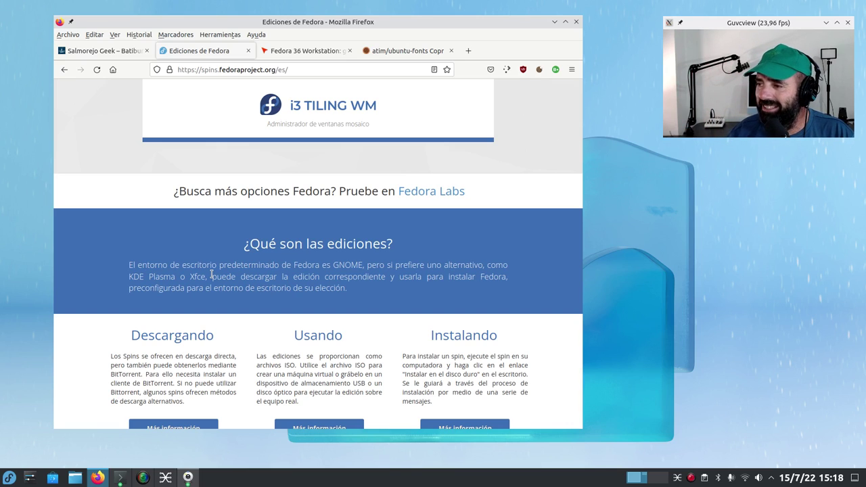
scroll(212, 277, up, 20)
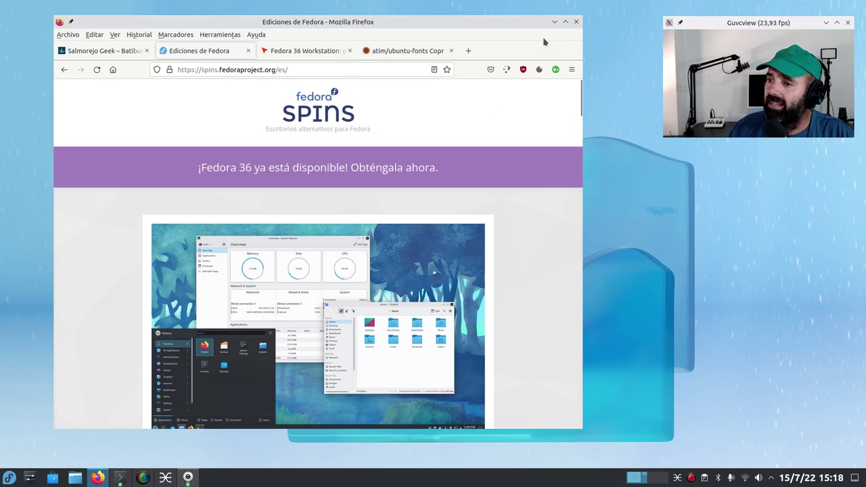
scroll(335, 241, down, 4)
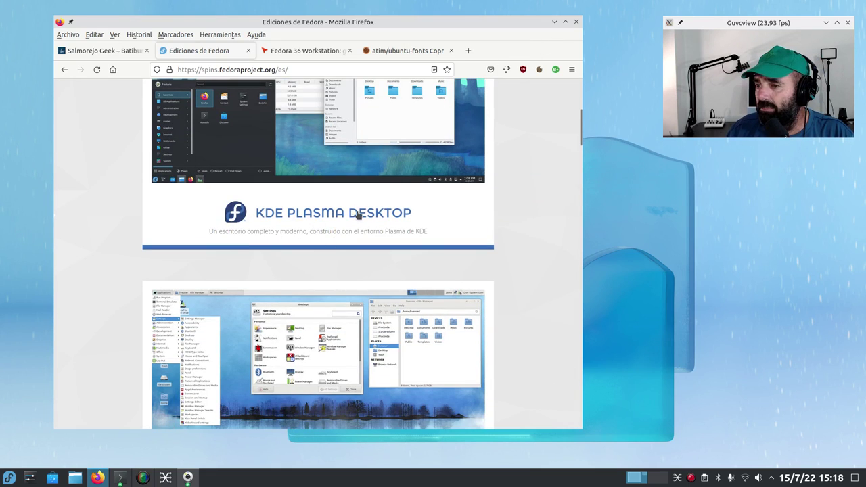
click(554, 22)
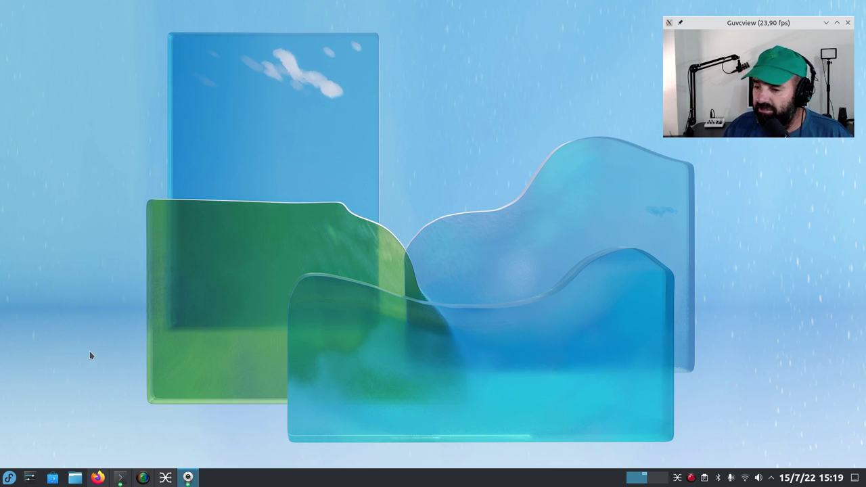
- Switch to the Dolphin file manager, display the personal folder and reposition the window
click(74, 478)
drag(489, 88, 369, 62)
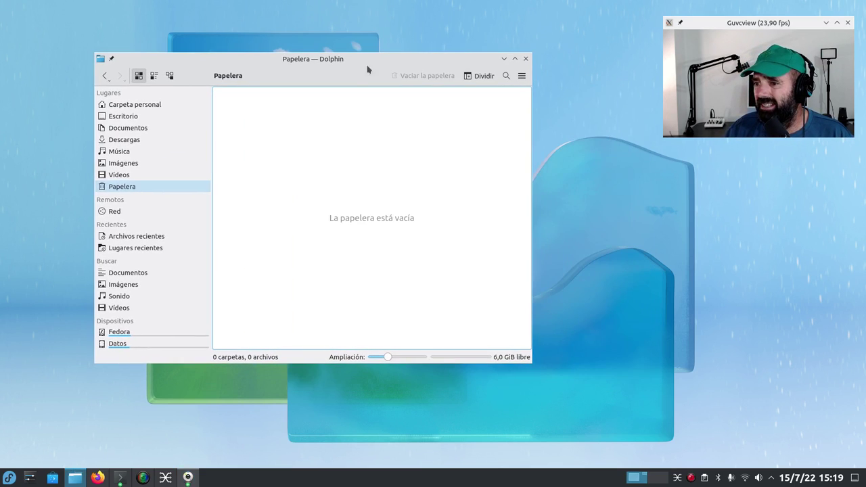
click(135, 104)
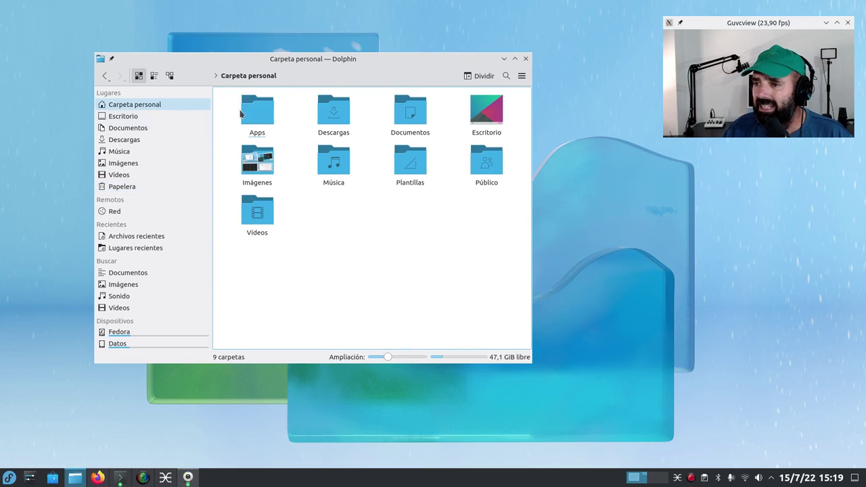
drag(376, 58, 357, 64)
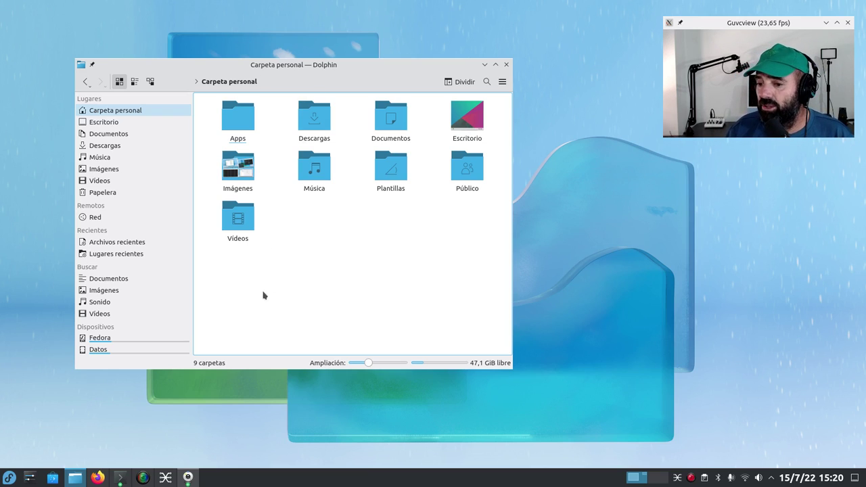
- Switch to Konsole and restore both terminals, with the neofetch bash window in front of the btop window
click(120, 478)
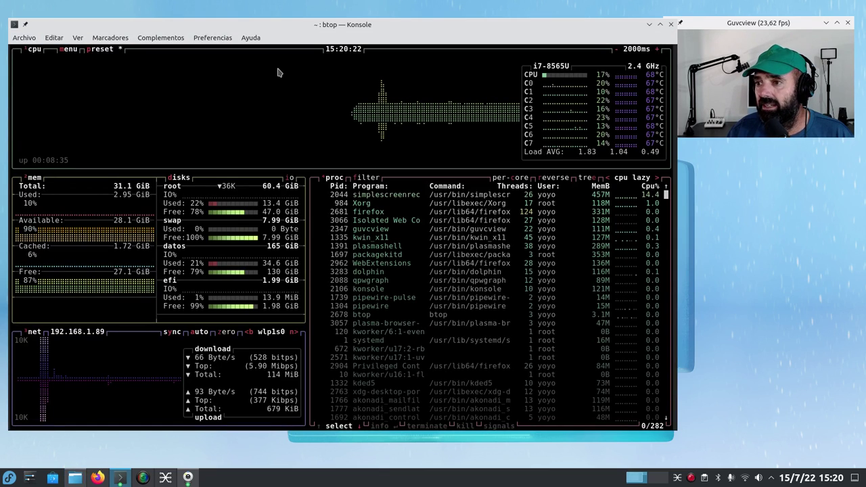
click(647, 25)
mouse_move(120, 478)
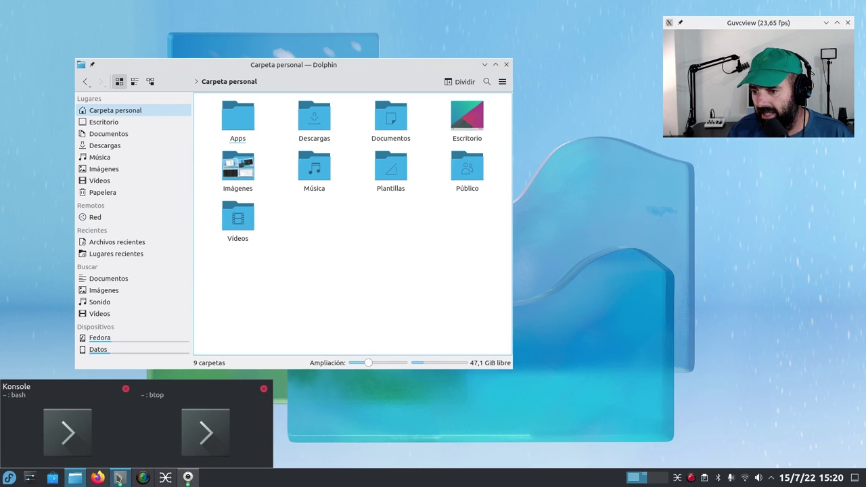
click(211, 440)
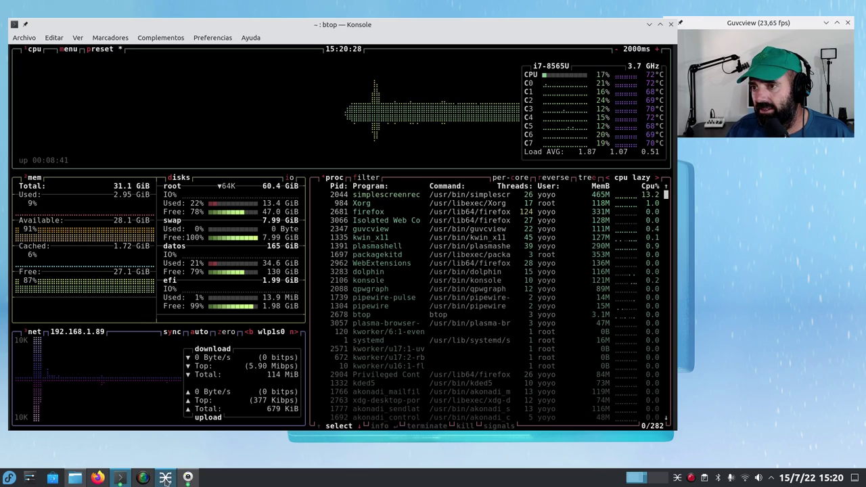
mouse_move(127, 481)
click(68, 433)
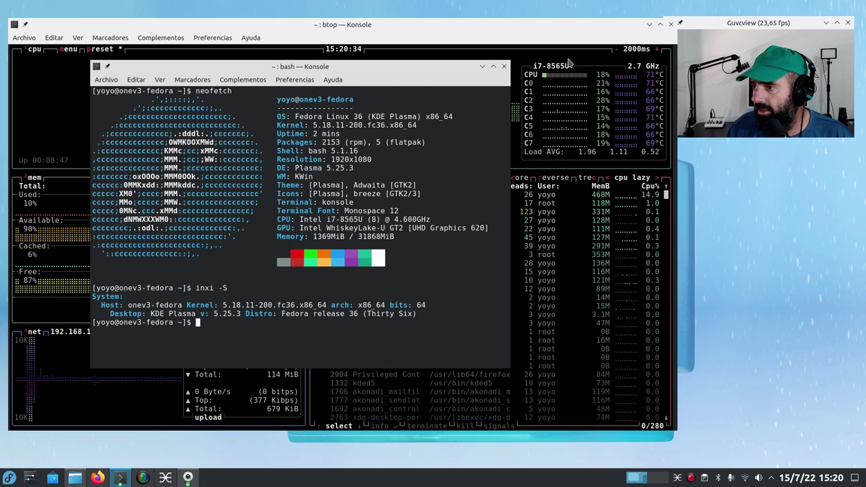
- Minimise the neofetch terminal and the btop terminal to bring the file manager into view
click(482, 67)
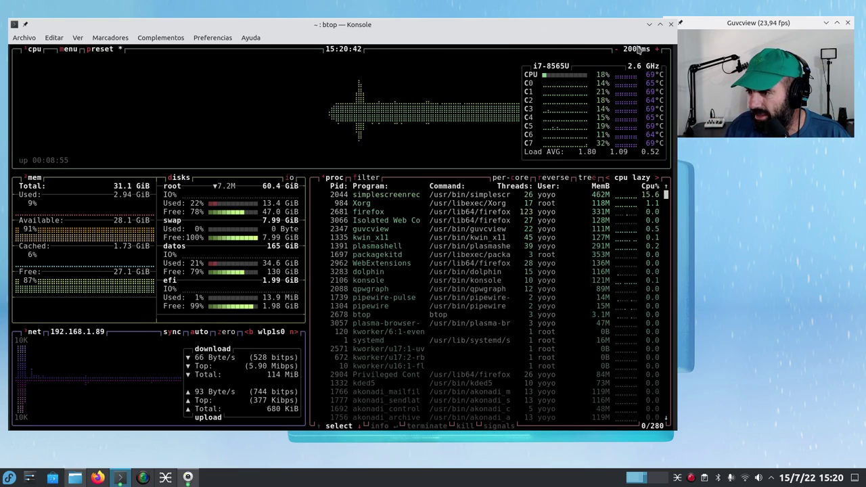
click(649, 25)
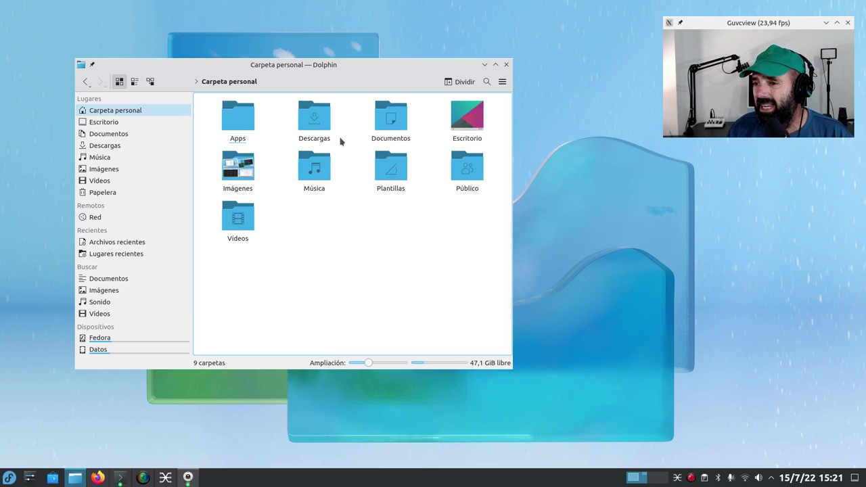
- Display the Imágenes folder, reposition the file manager, and open fedora-1.png in the image viewer
click(238, 167)
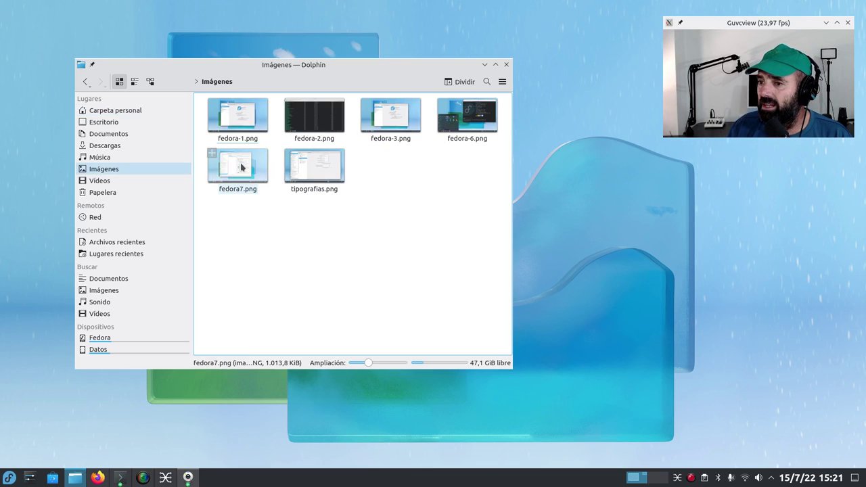
drag(397, 65, 373, 47)
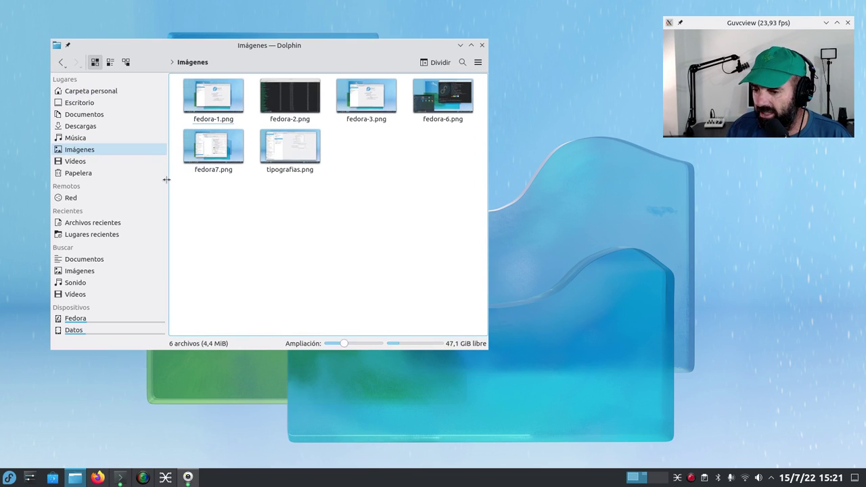
click(202, 100)
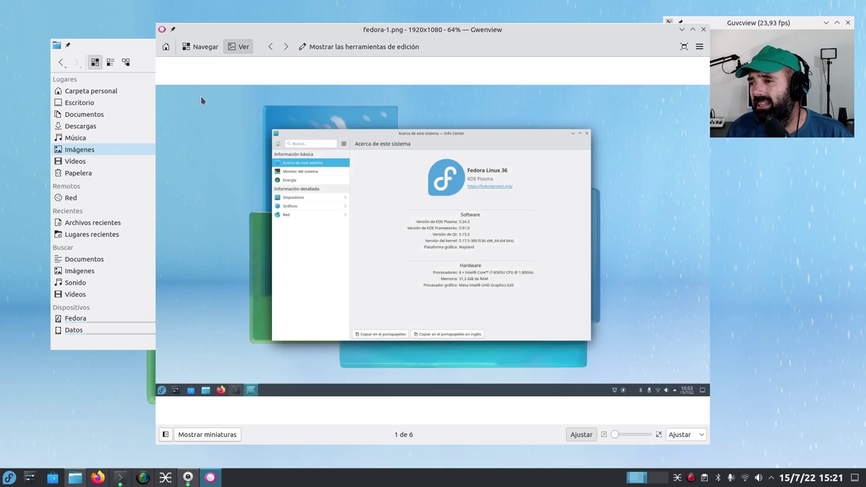
drag(572, 41, 549, 56)
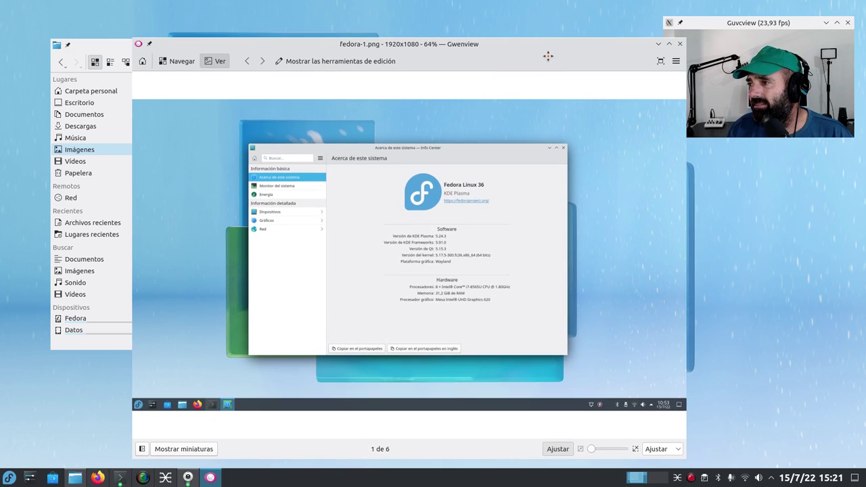
right_click(751, 25)
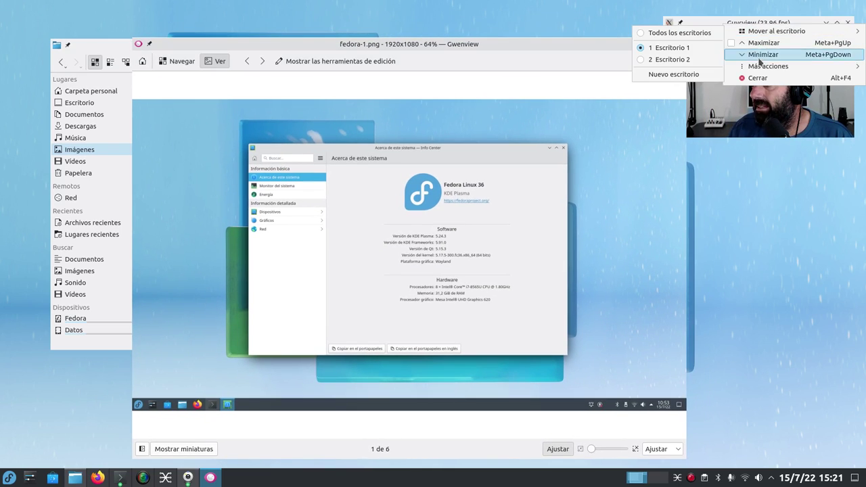
mouse_move(754, 67)
click(579, 91)
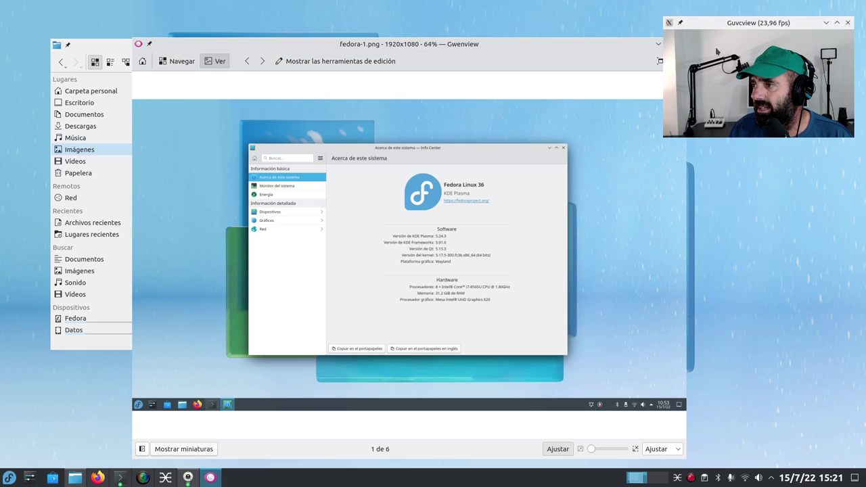
- Lower the webcam window, examine the system details in fedora-1.png with the viewer maximised at 124% zoom, and close the image
drag(746, 25, 758, 100)
click(670, 44)
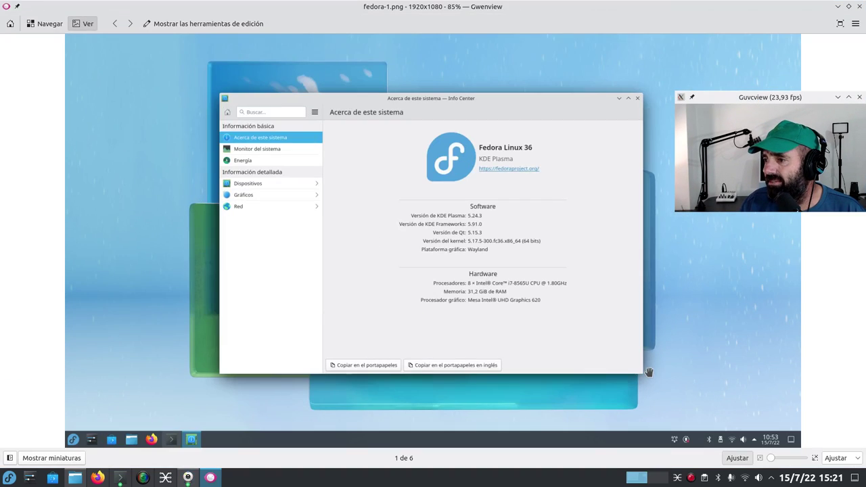
drag(772, 459, 777, 458)
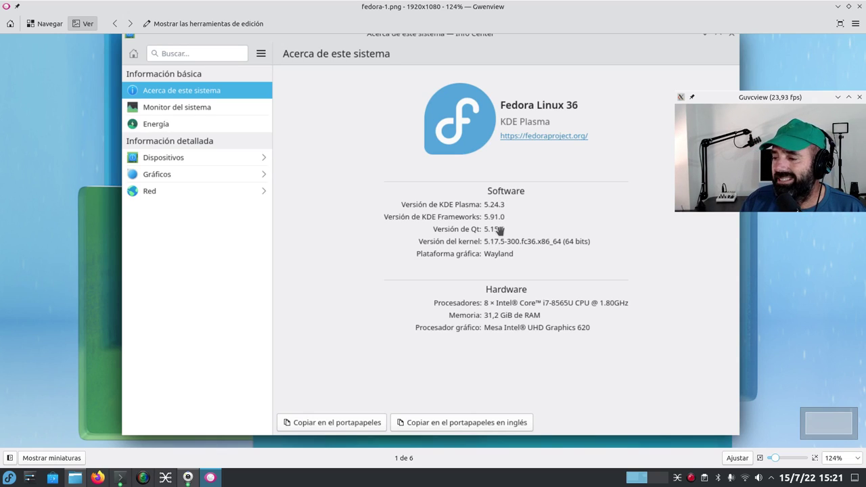
click(840, 24)
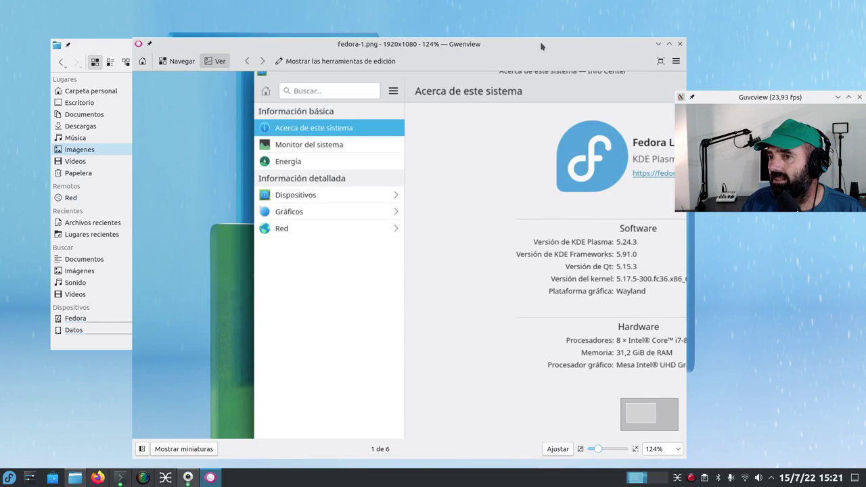
drag(540, 41, 467, 43)
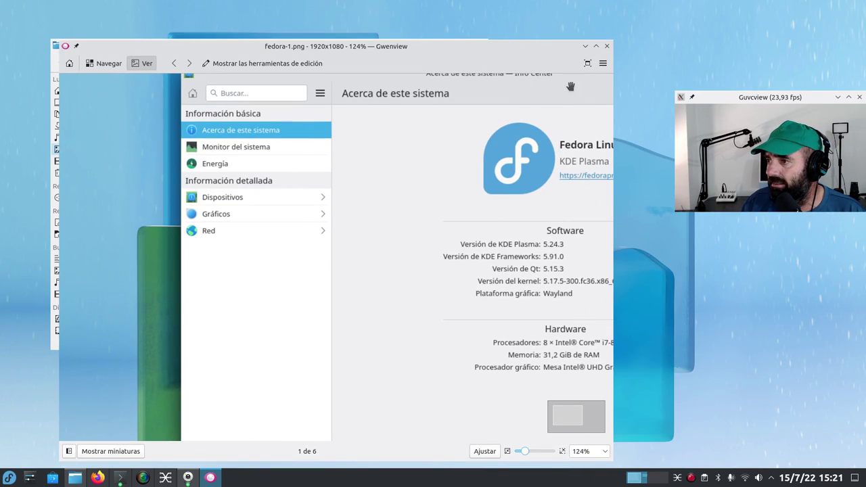
click(607, 46)
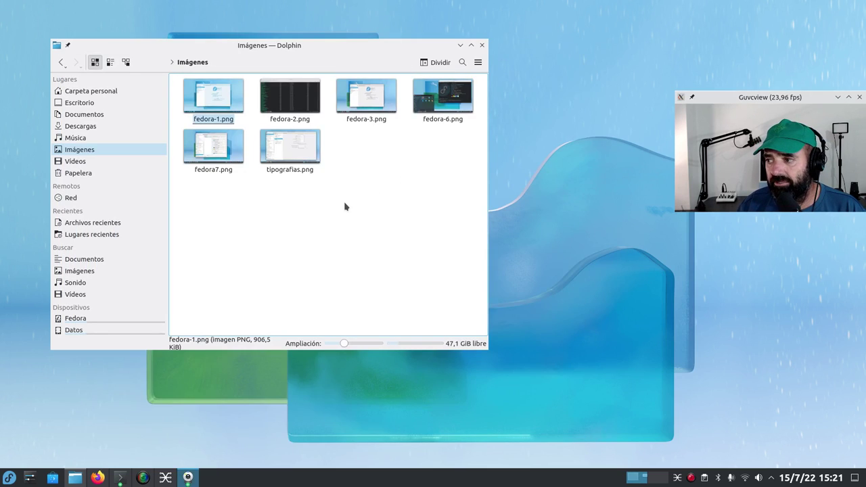
- Open fedora-2.png, enlarge it to 114% in a maximised viewer, look through the listed package updates, and close it
double_click(278, 103)
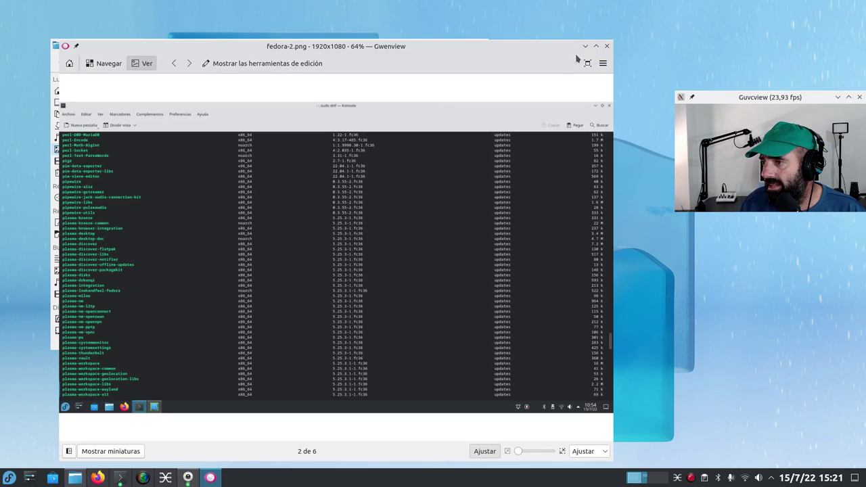
click(597, 46)
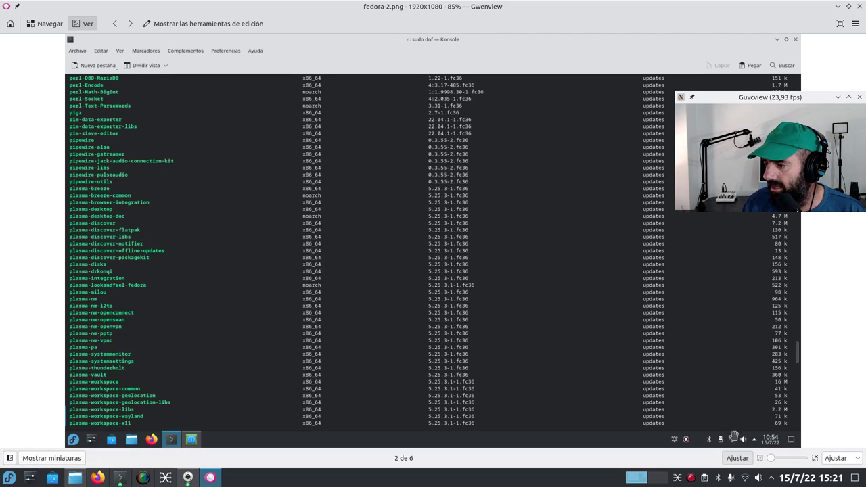
click(772, 460)
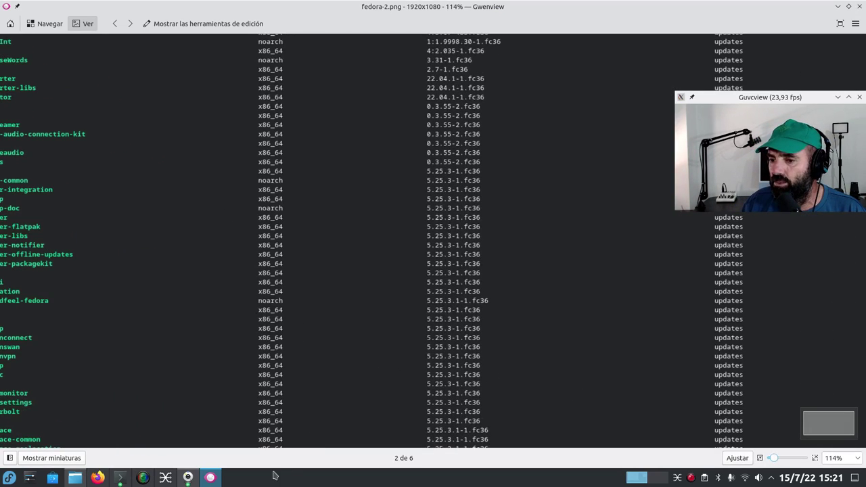
drag(381, 392, 483, 384)
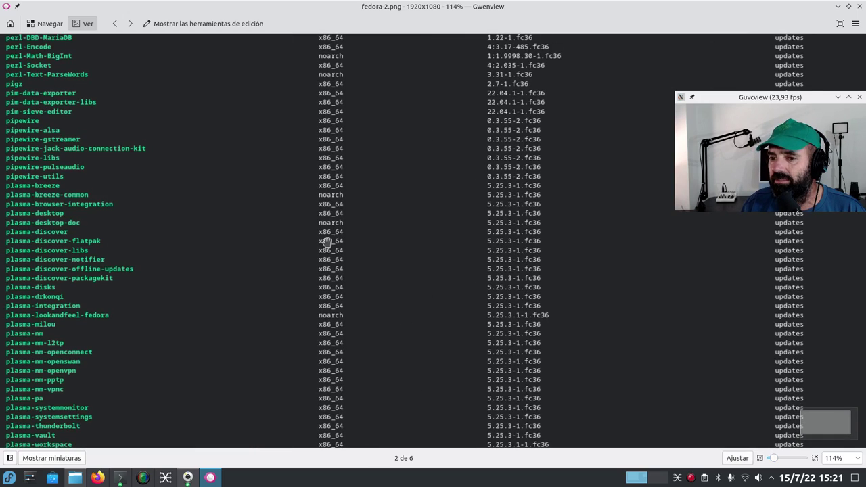
scroll(328, 249, down, 3)
scroll(323, 252, up, 4)
scroll(320, 252, down, 1)
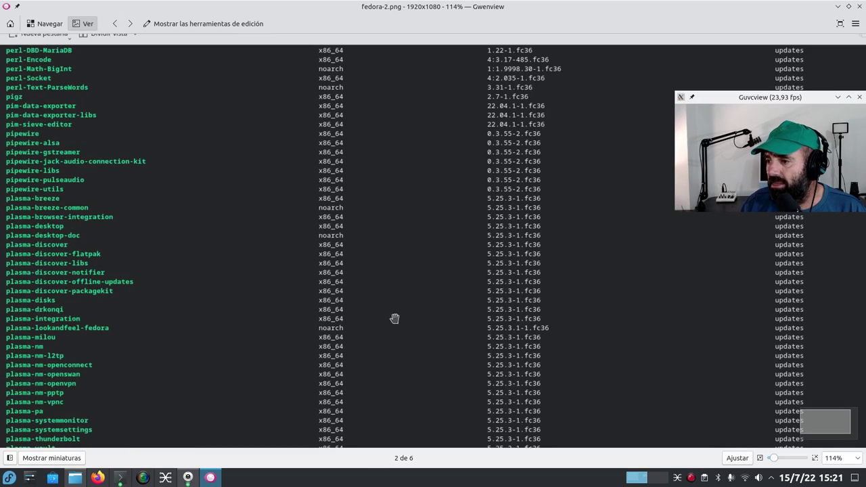
click(860, 6)
- Open fedora-3.png, enlarge it to 109%, examine its KDE Plasma and kernel versions, and close it
double_click(367, 98)
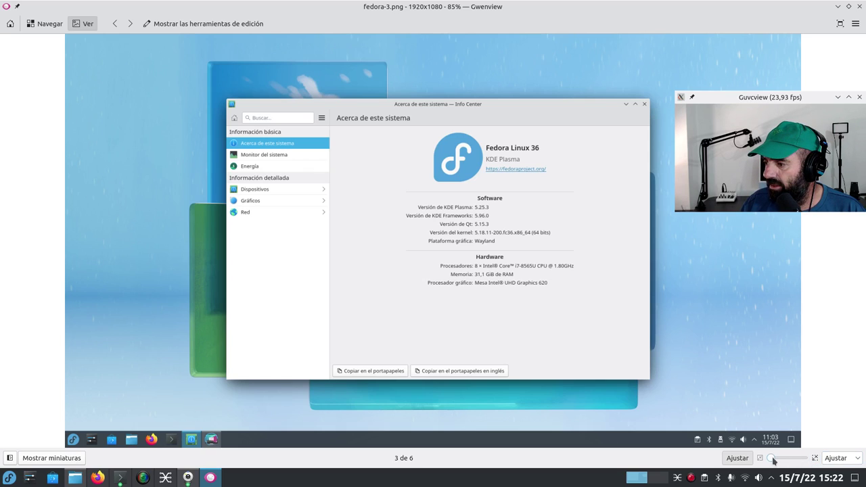
drag(774, 461, 777, 462)
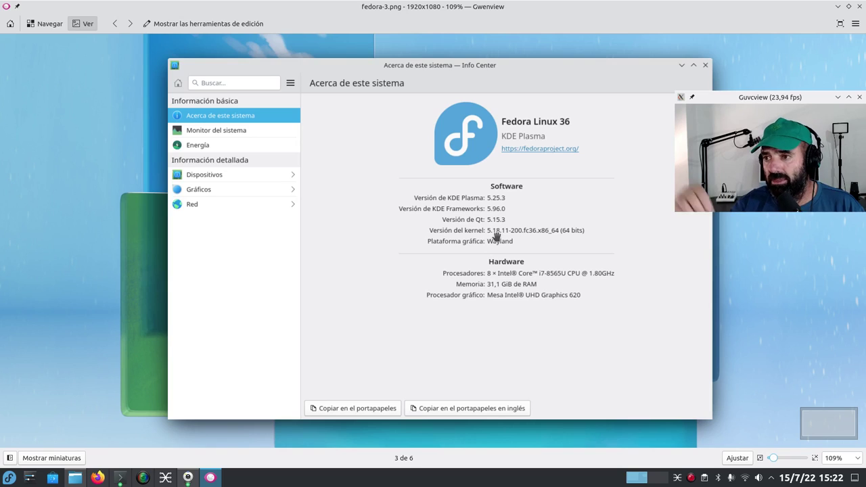
mouse_move(794, 480)
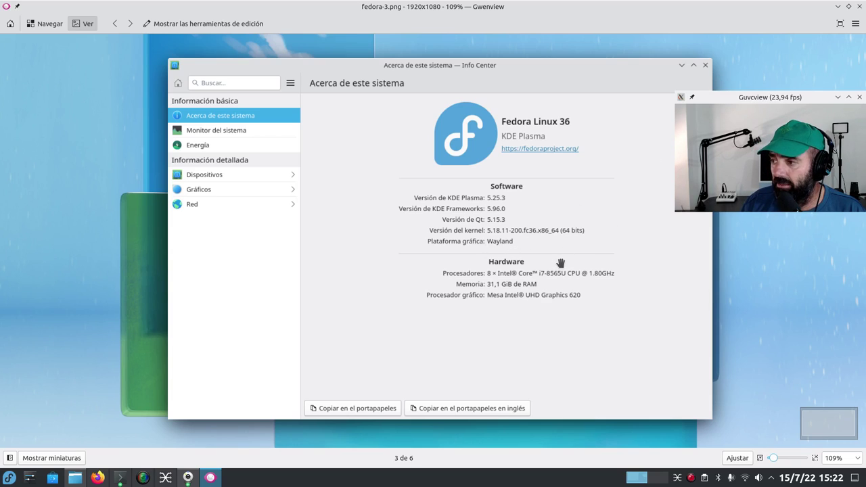
click(857, 7)
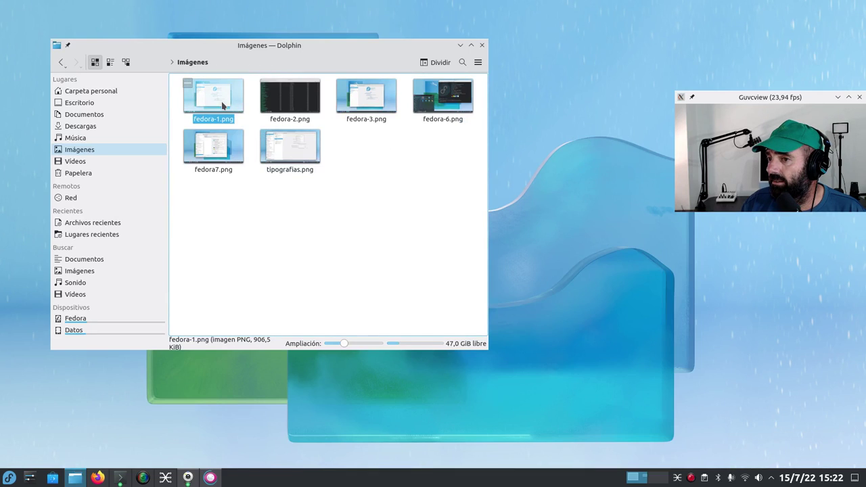
- Reopen fedora-1.png at 129% zoom to compare its software versions, close it, and clear the file selection
double_click(213, 94)
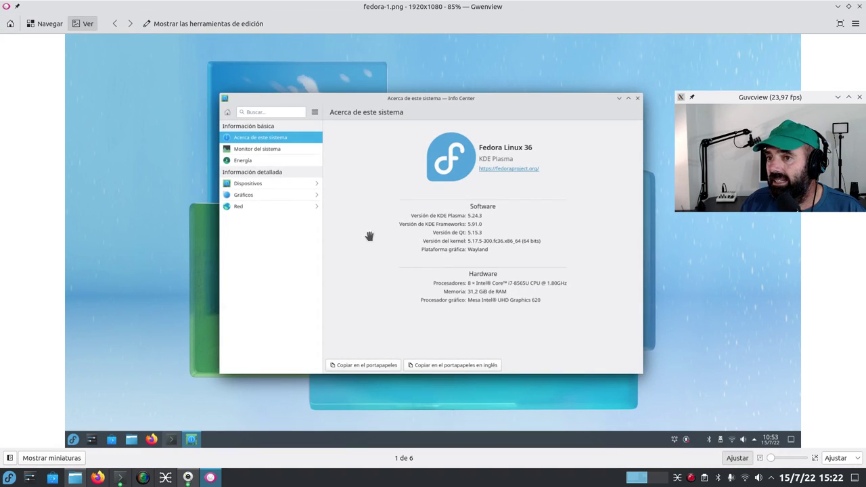
click(773, 460)
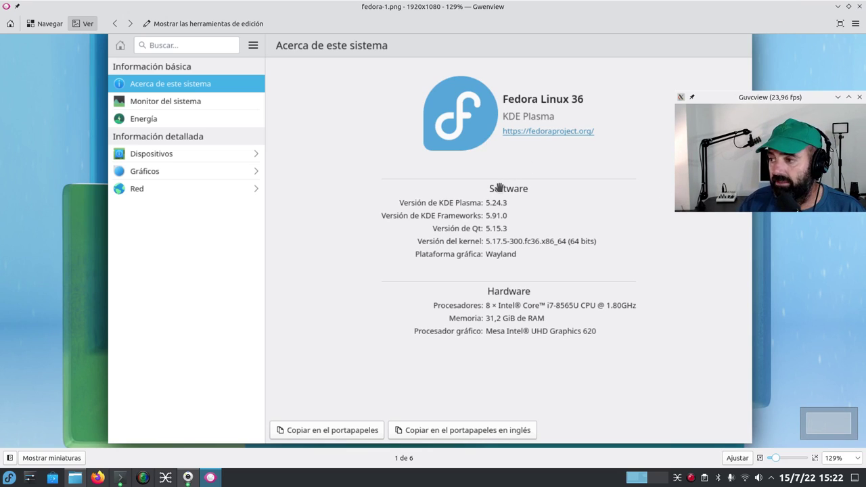
click(859, 6)
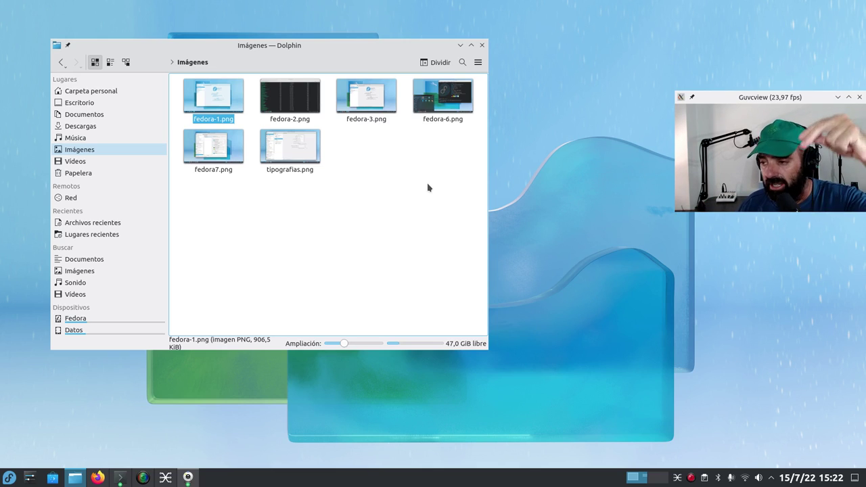
click(425, 204)
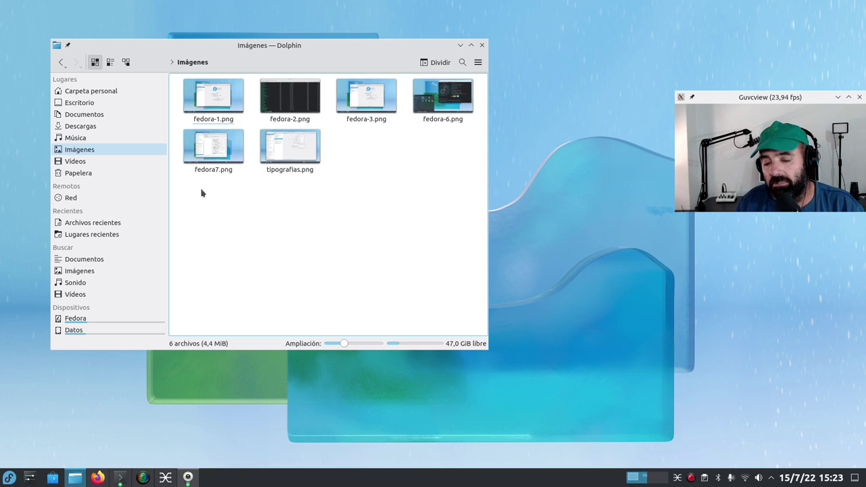
- Open fedora7.png, enlarge it to 92%, examine the KDE Connect plugin settings, and close it
double_click(214, 143)
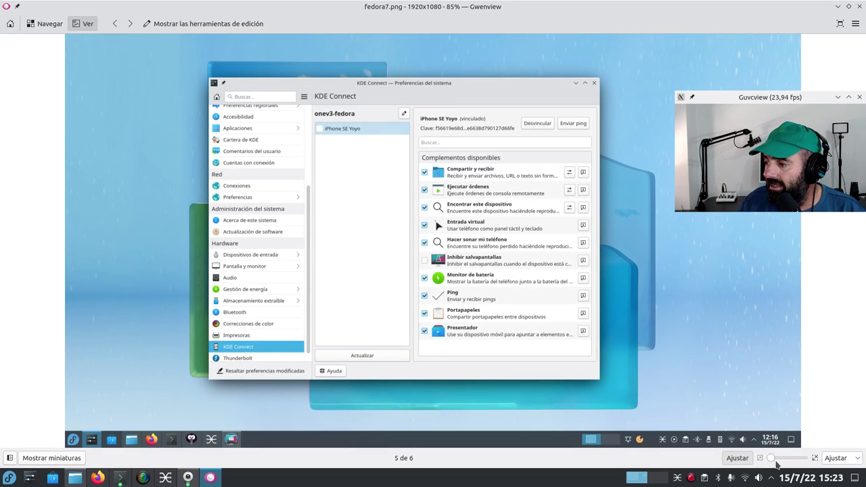
scroll(773, 459, up, 1)
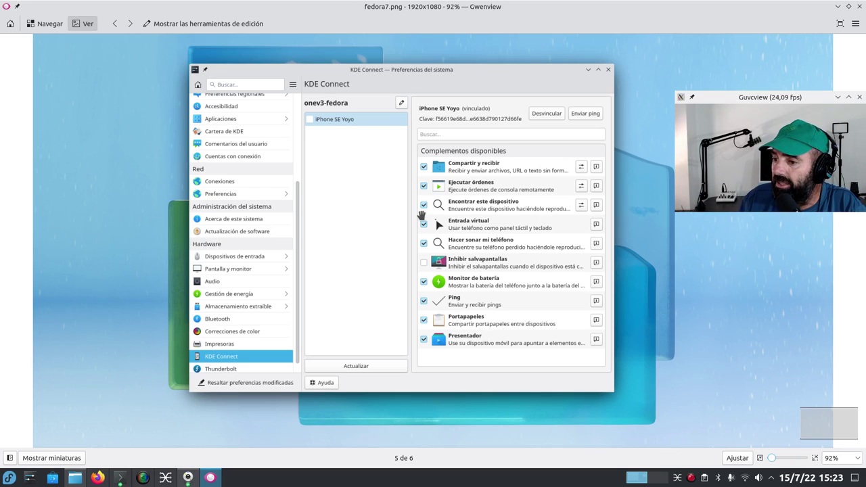
click(860, 6)
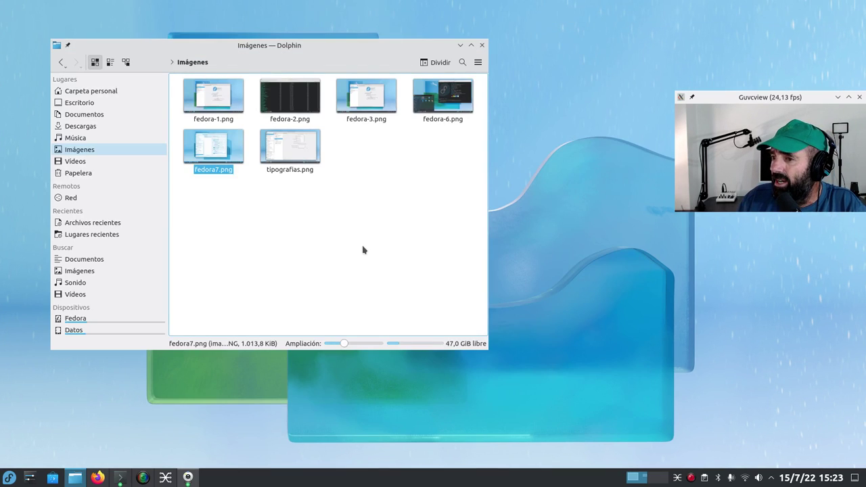
- Open tipografias.png at 101% zoom to examine the font settings, and close both the image and the file manager
double_click(291, 144)
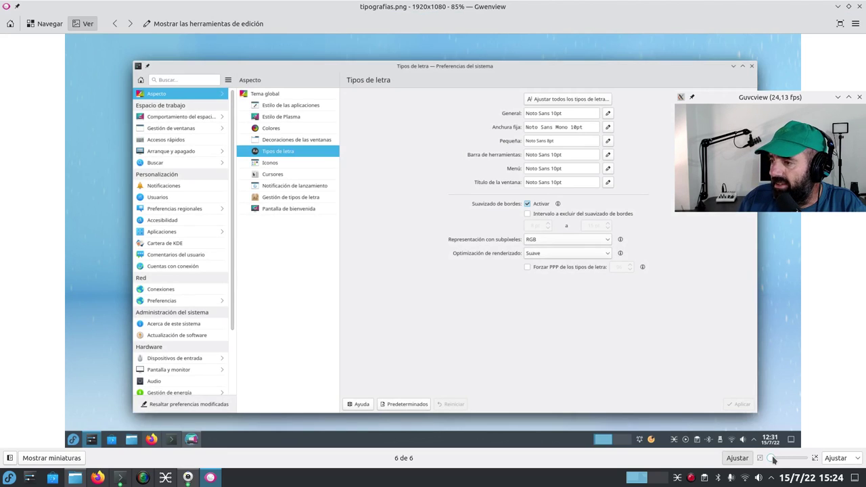
drag(775, 460, 778, 460)
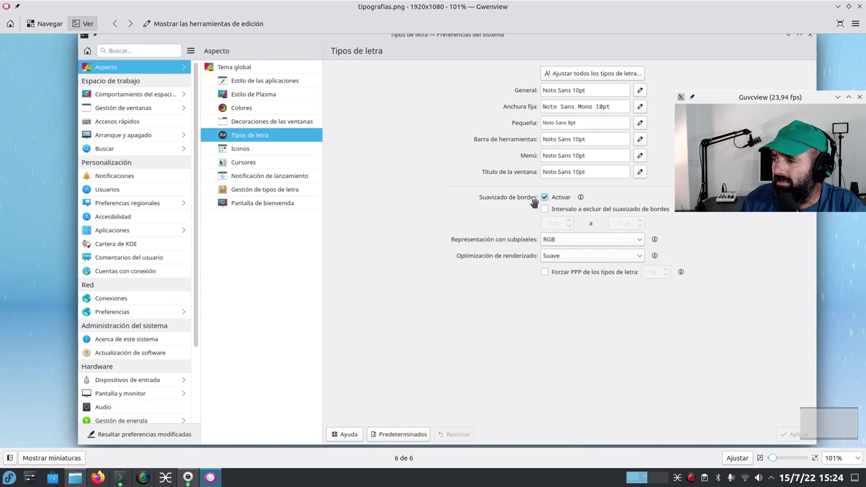
click(860, 7)
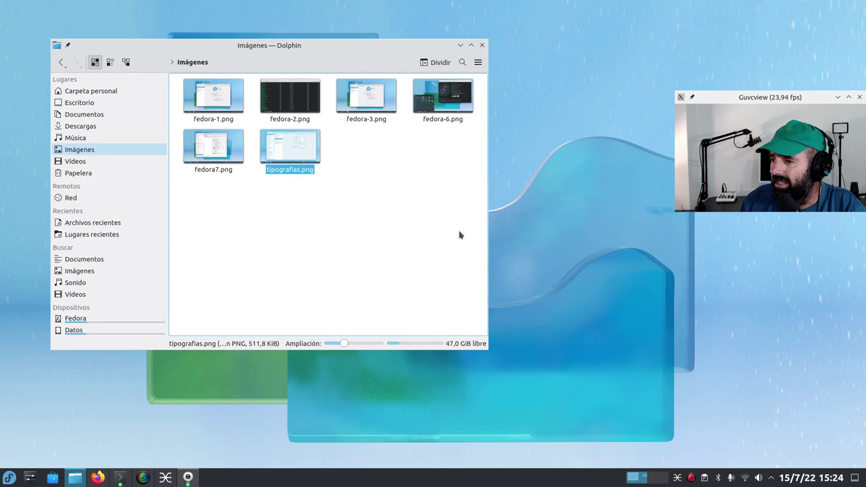
click(483, 45)
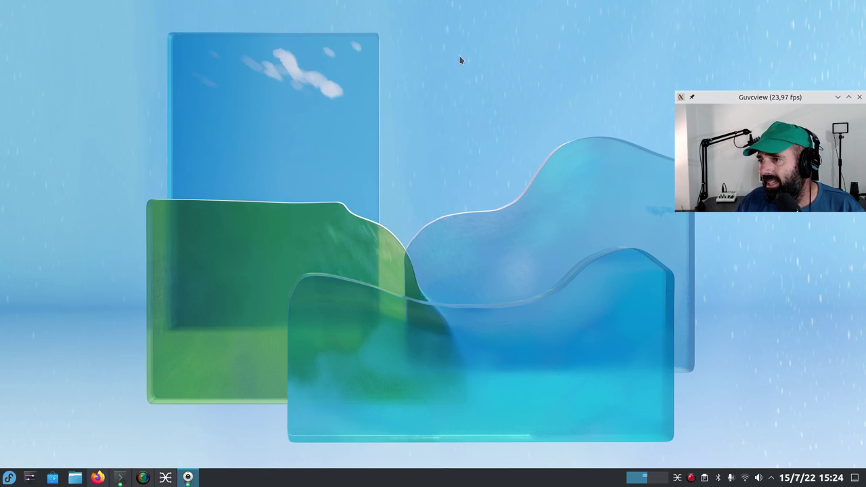
- Open the desktop wallpaper settings and reposition their window away from the webcam window
right_click(300, 63)
click(333, 70)
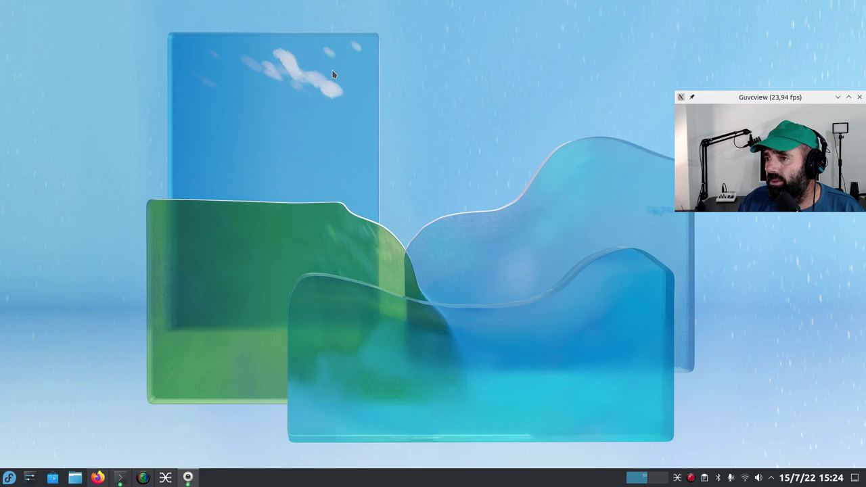
drag(411, 61, 325, 63)
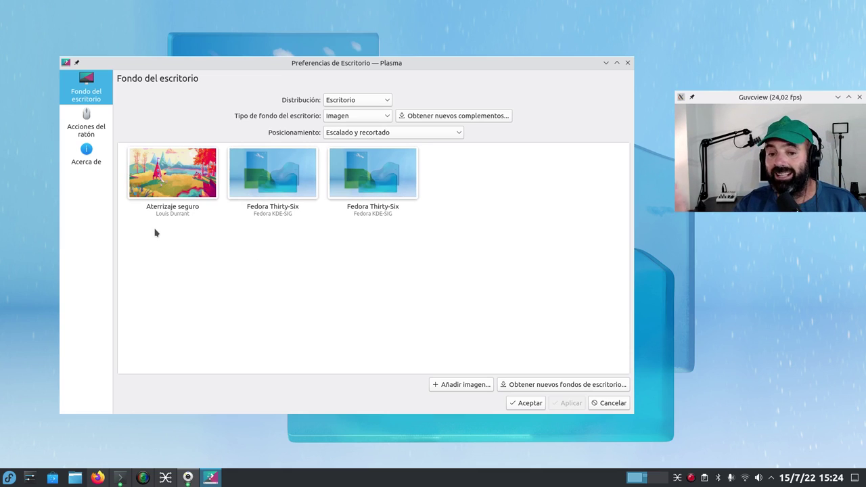
- Close the desktop settings, open the Imágenes folder in the file manager, and reposition its window away from the webcam window
click(628, 62)
click(75, 478)
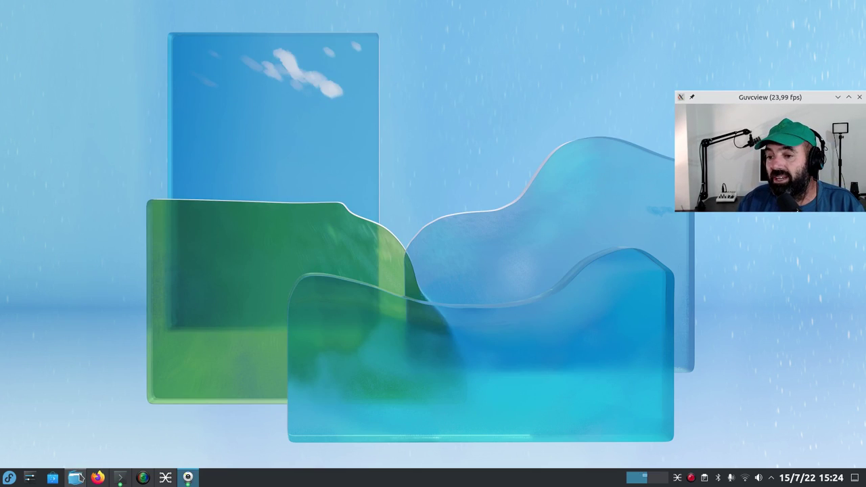
drag(488, 84, 410, 69)
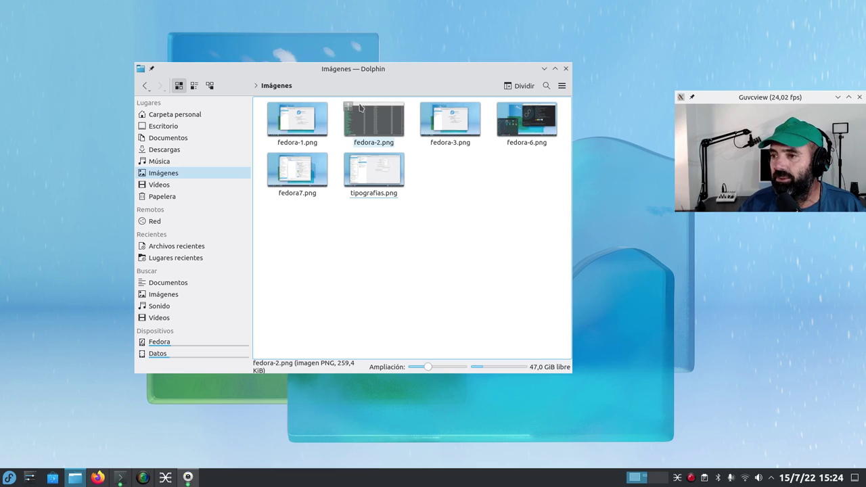
drag(380, 68, 316, 67)
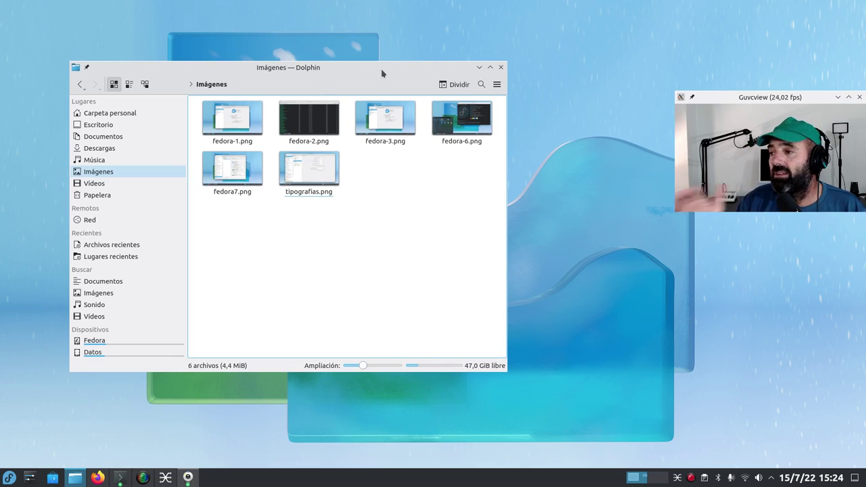
drag(369, 78, 387, 58)
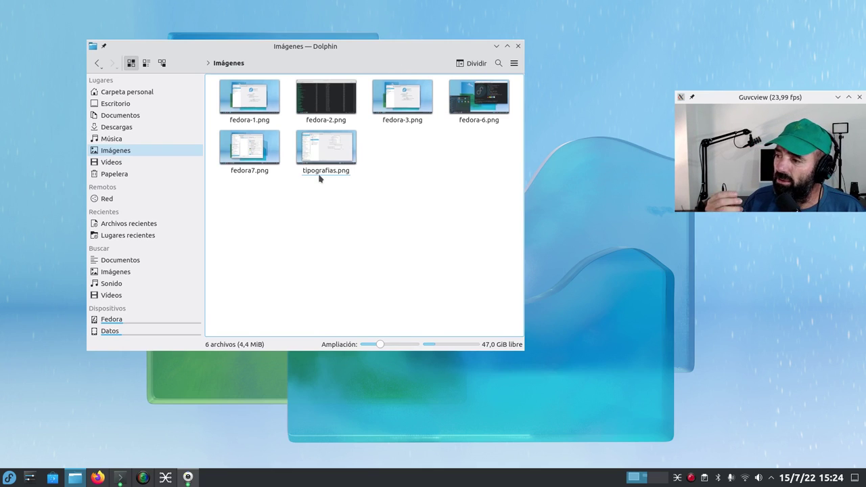
- Open Dolphin's general settings and enlarge the window to show the full list of file preview types
click(515, 63)
mouse_move(553, 215)
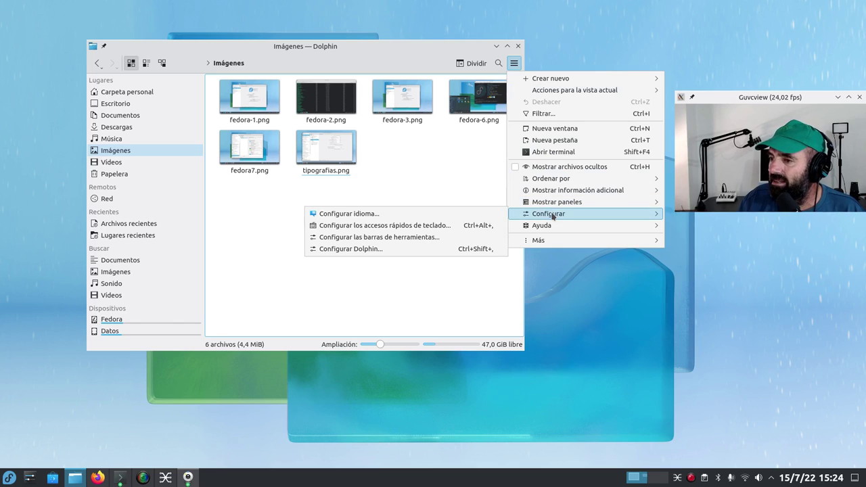
click(377, 248)
click(243, 111)
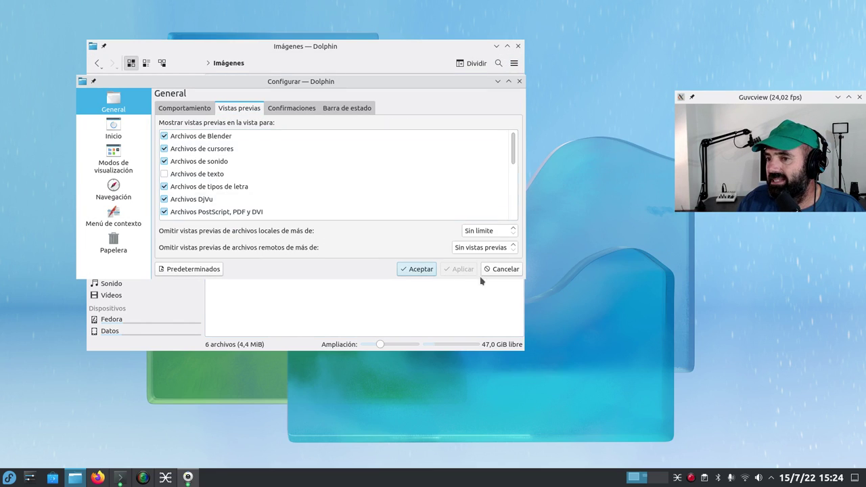
drag(527, 275, 546, 459)
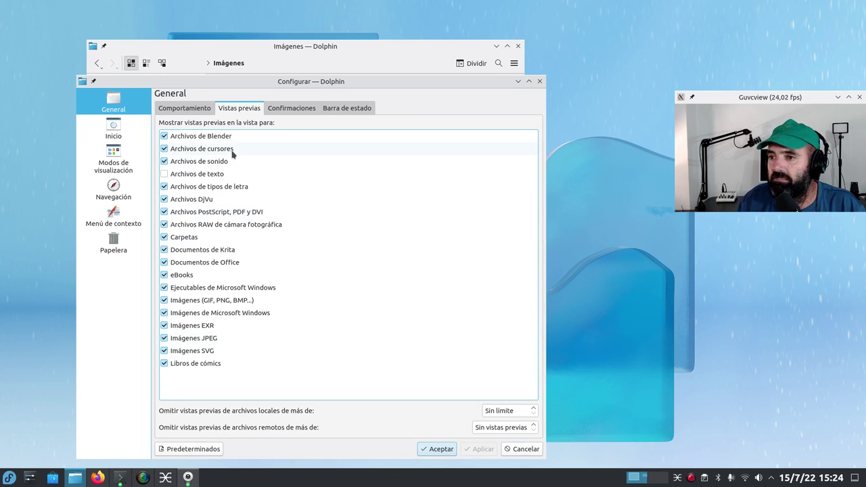
- Review Dolphin's confirmation, status bar, and behavior settings
click(290, 109)
click(323, 110)
click(184, 109)
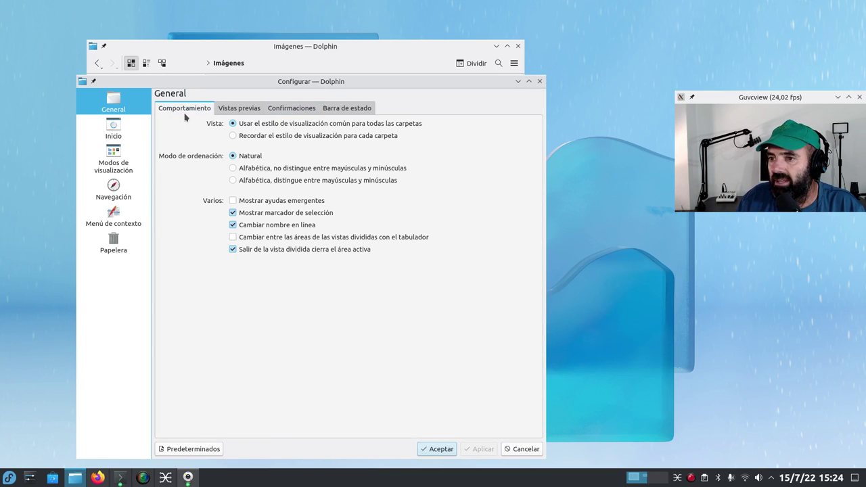
- Review Dolphin's navigation and view mode settings, and examine the complete list of context menu services
click(122, 194)
click(122, 165)
click(114, 218)
drag(535, 267, 529, 351)
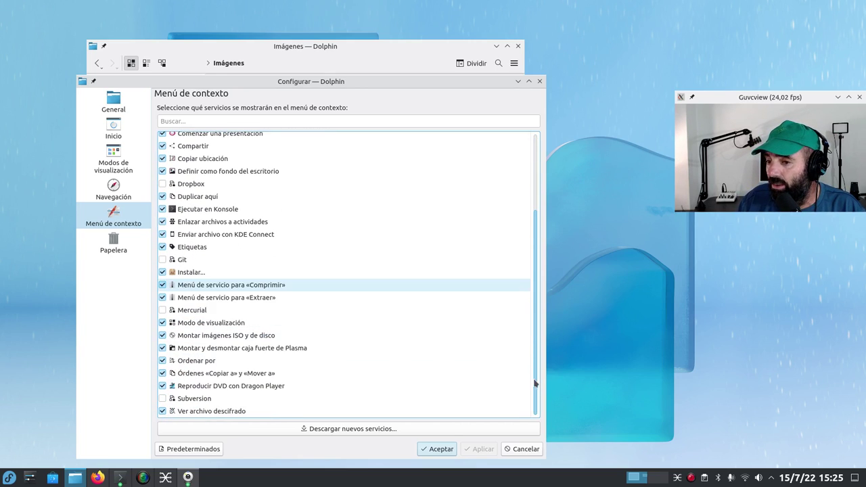
drag(536, 384, 532, 232)
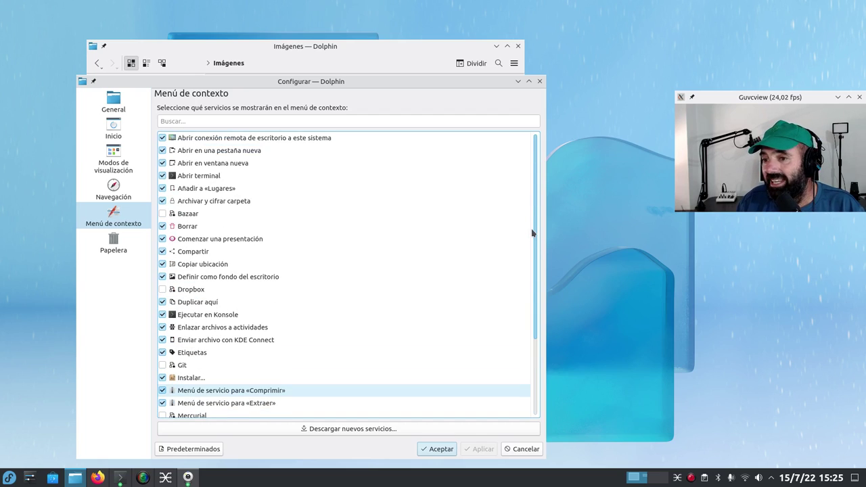
- Move Dolphin's settings window aside, return to the General page, cancel the settings, and close the file manager
drag(361, 85, 421, 59)
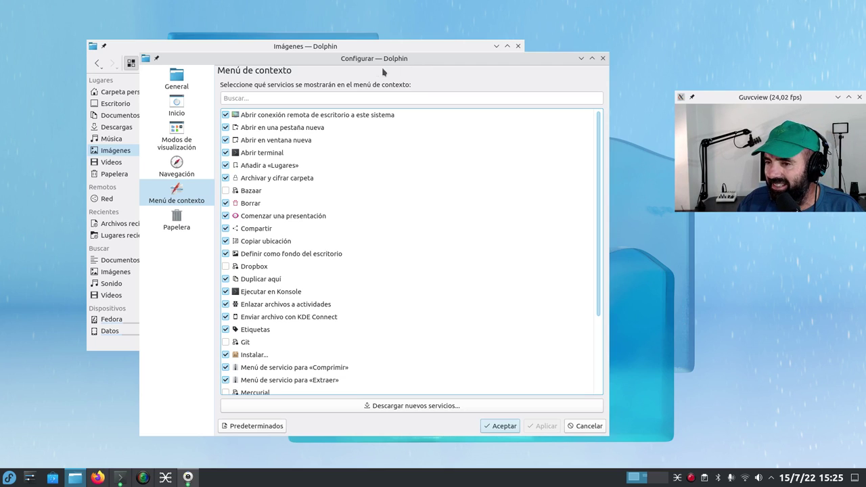
click(191, 80)
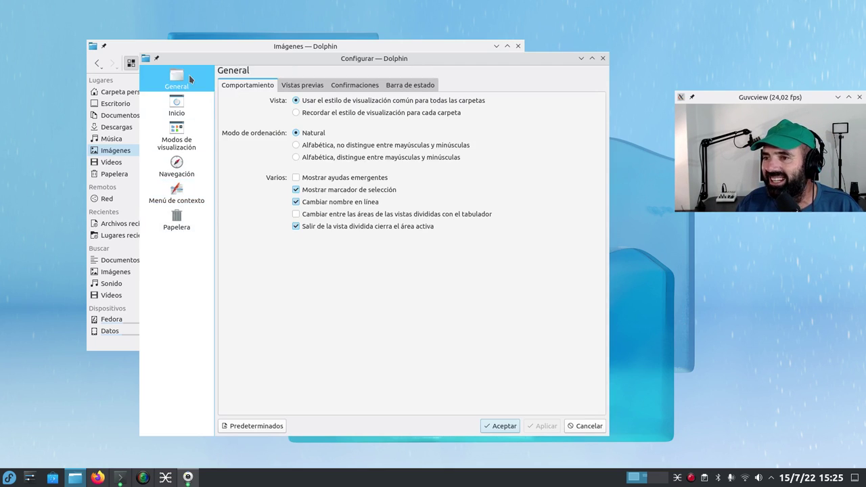
click(586, 426)
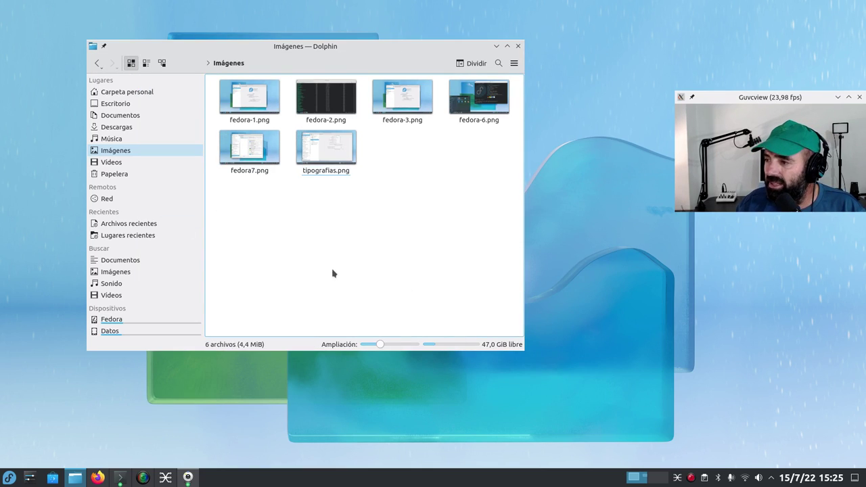
click(518, 46)
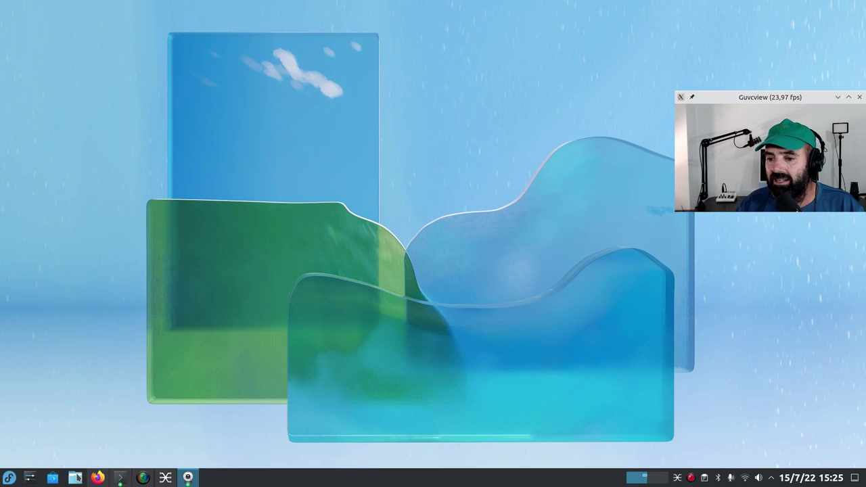
- Reopen the file manager at the Carpeta personal folder and reposition its window away from the webcam window
click(75, 478)
click(247, 133)
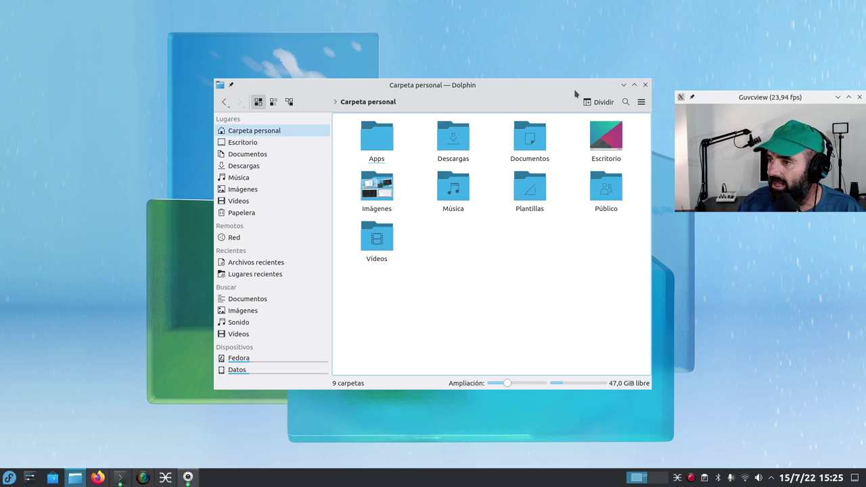
drag(548, 82, 518, 76)
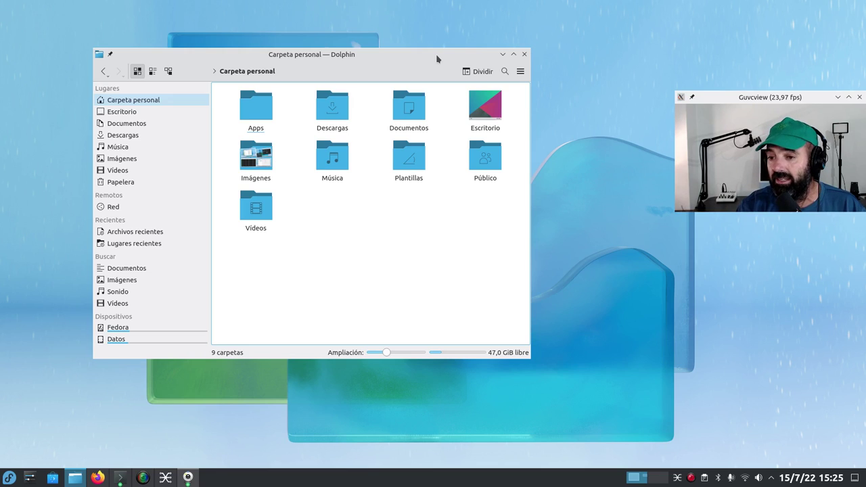
click(166, 100)
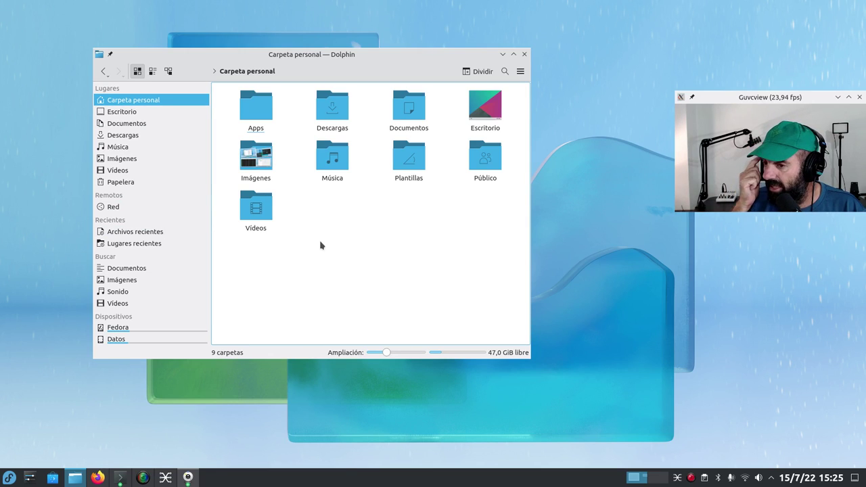
click(381, 256)
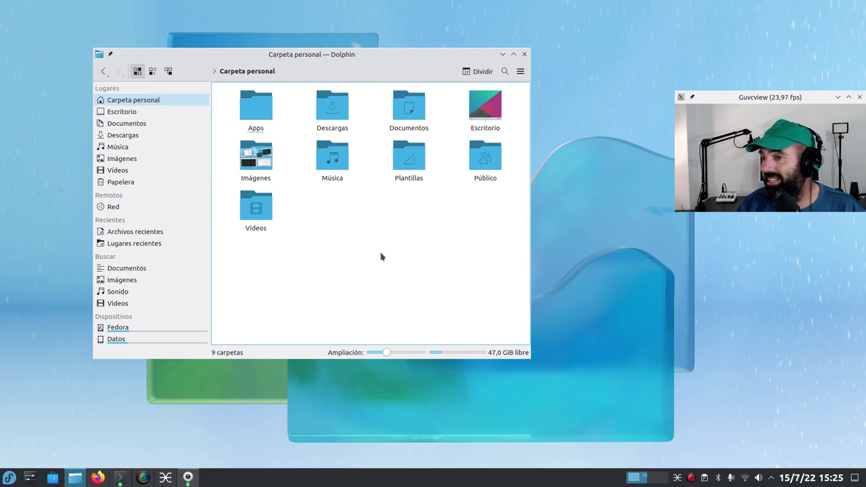
- Look through the Descargas folder, and open the btop-x86_64-linux-musl folder inside Apps
click(337, 114)
double_click(335, 116)
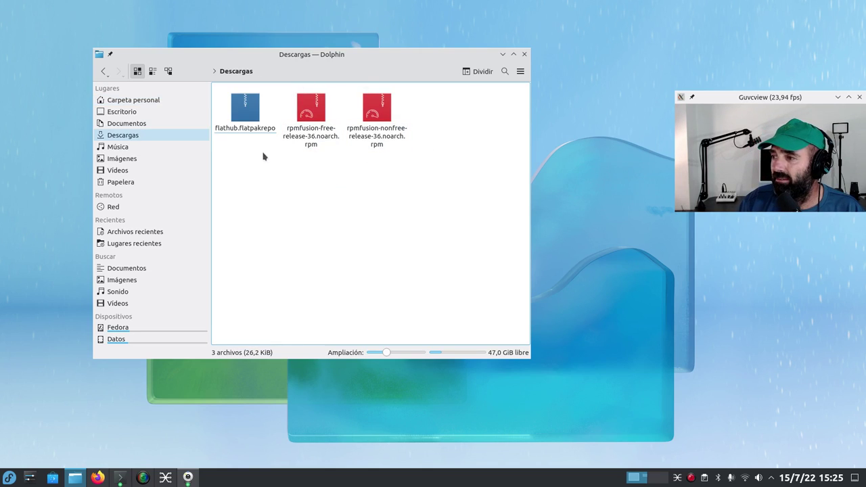
click(104, 72)
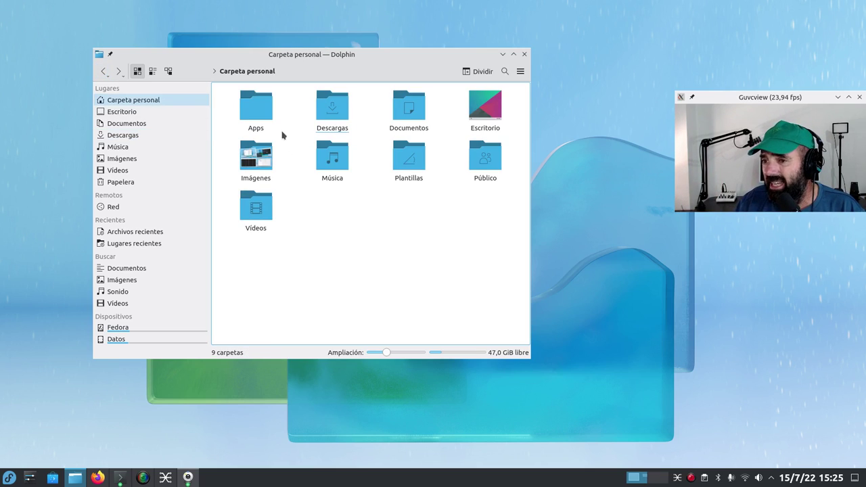
double_click(256, 107)
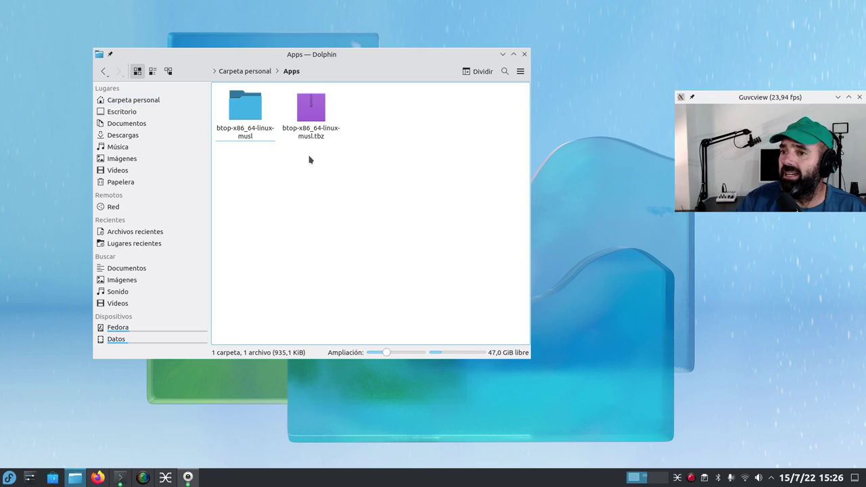
double_click(247, 125)
- Open a terminal in the btop-x86_64-linux-musl folder, and close both the terminal and the file manager
right_click(340, 297)
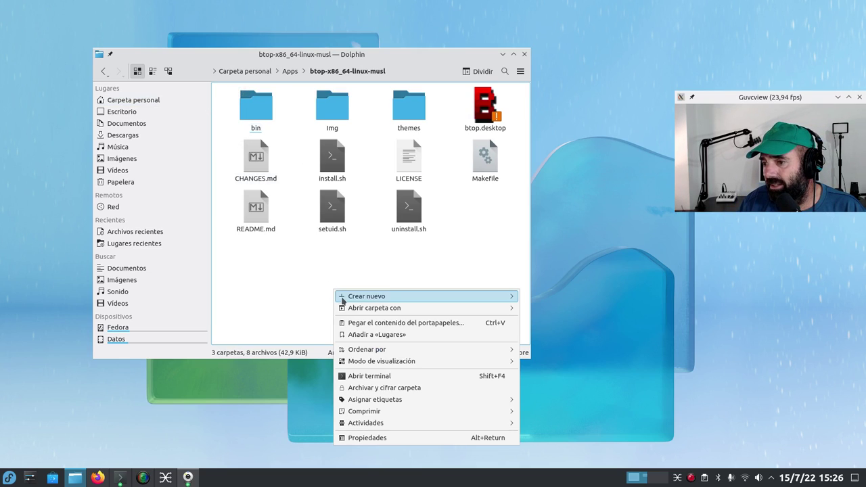
click(373, 377)
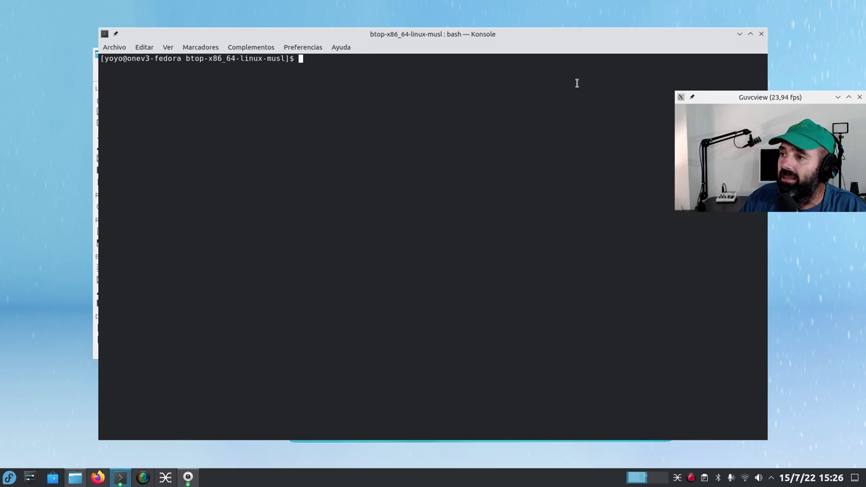
drag(580, 32, 524, 47)
click(705, 48)
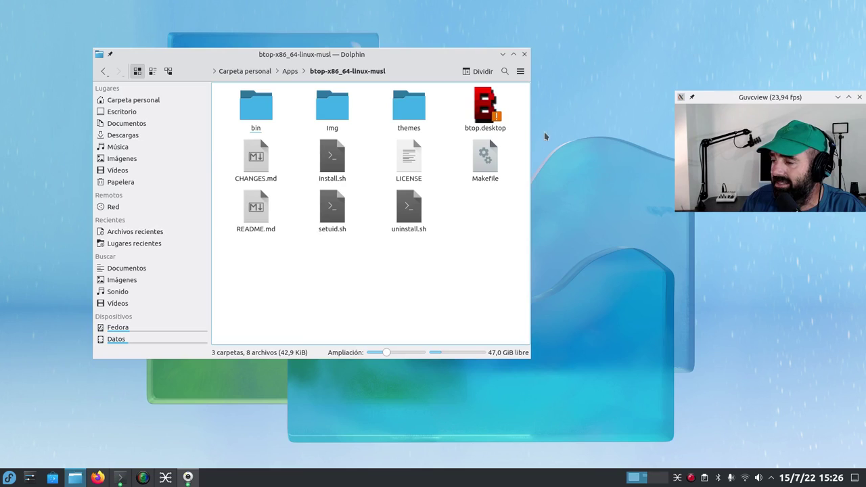
click(525, 54)
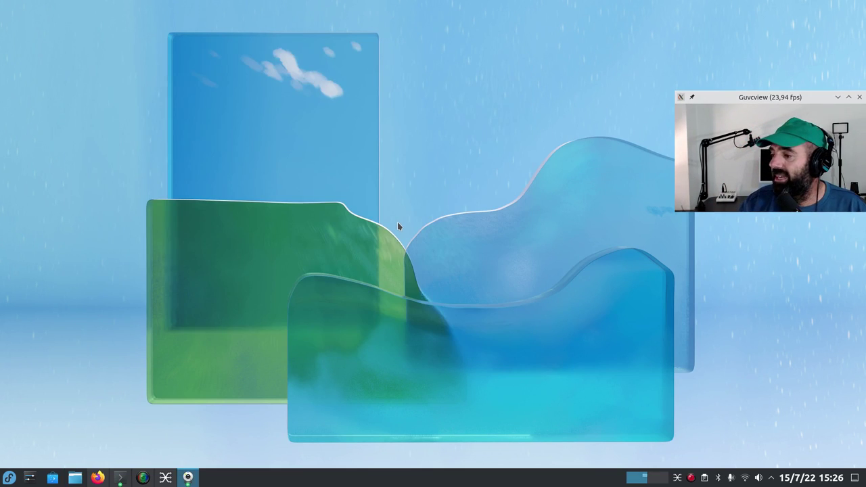
- Enter the panel's edit mode to show its height and layout options, and exit it
right_click(391, 483)
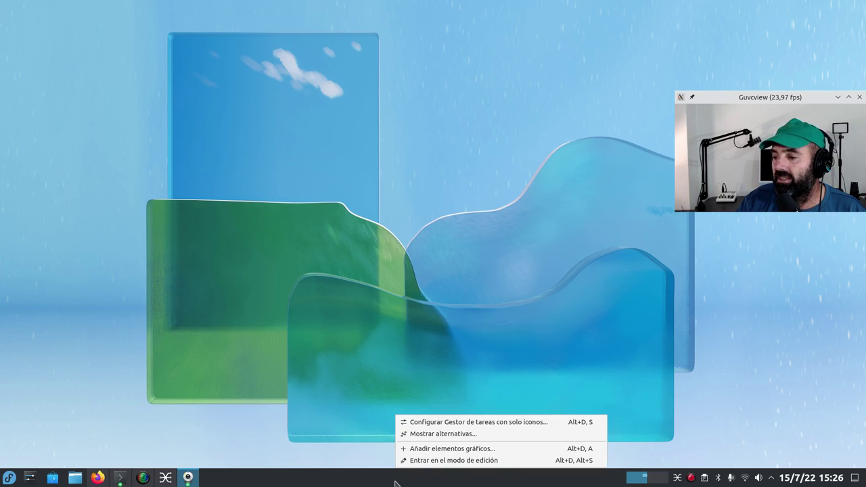
click(427, 461)
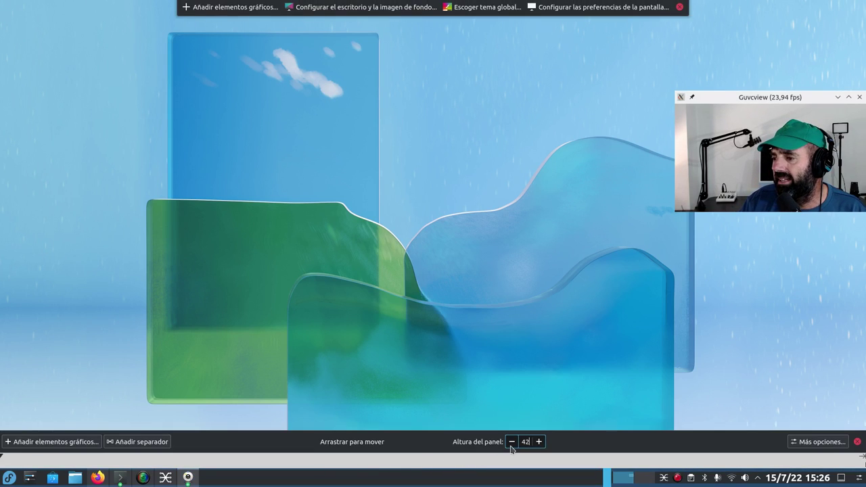
click(680, 7)
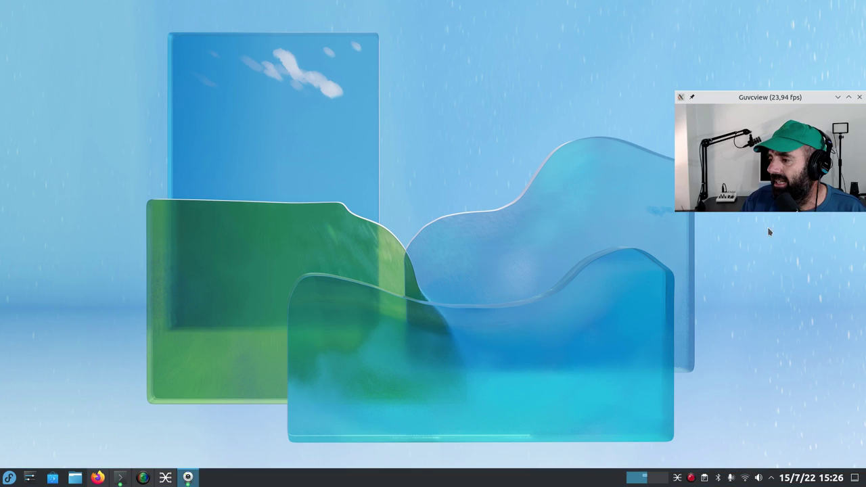
- Open the digital clock settings to examine the appearance options, and cancel them
right_click(813, 479)
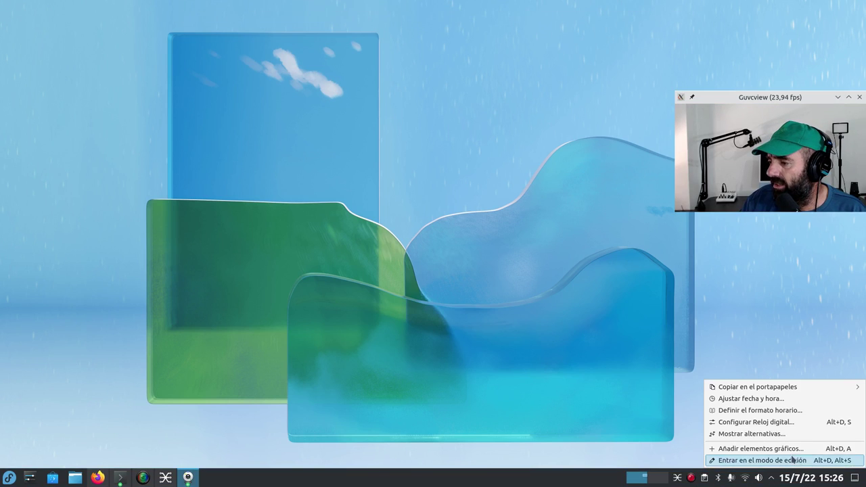
click(754, 422)
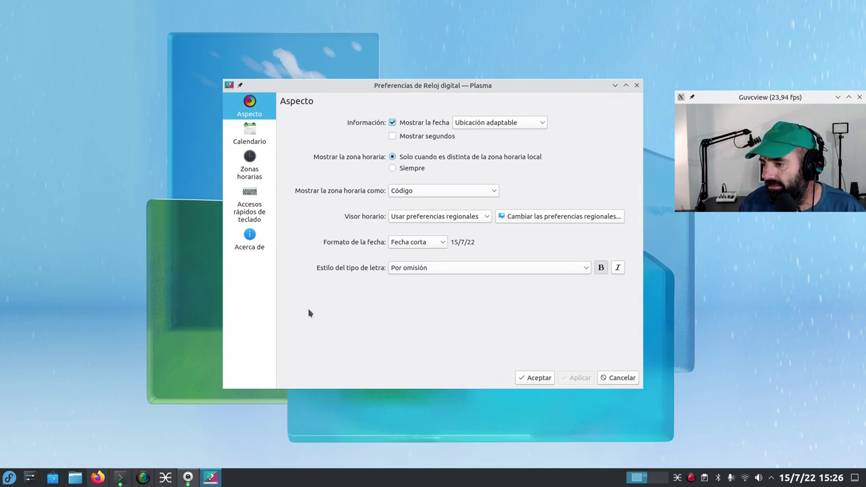
click(618, 378)
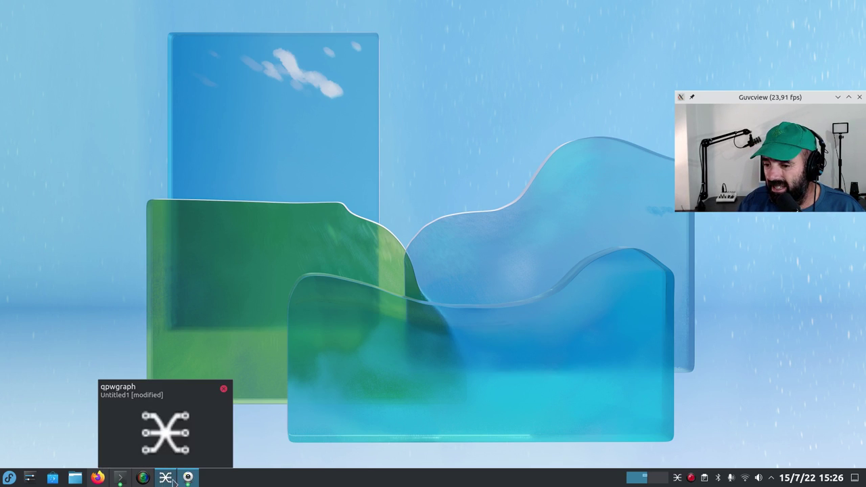
- Check the recording in SimpleScreenRecorder and minimize it, and show the audio connections in a maximized qpwgraph window
click(144, 479)
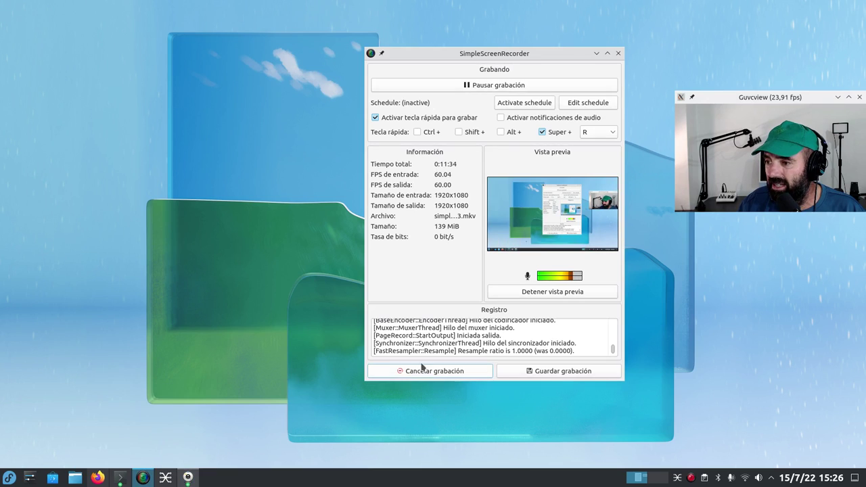
click(596, 54)
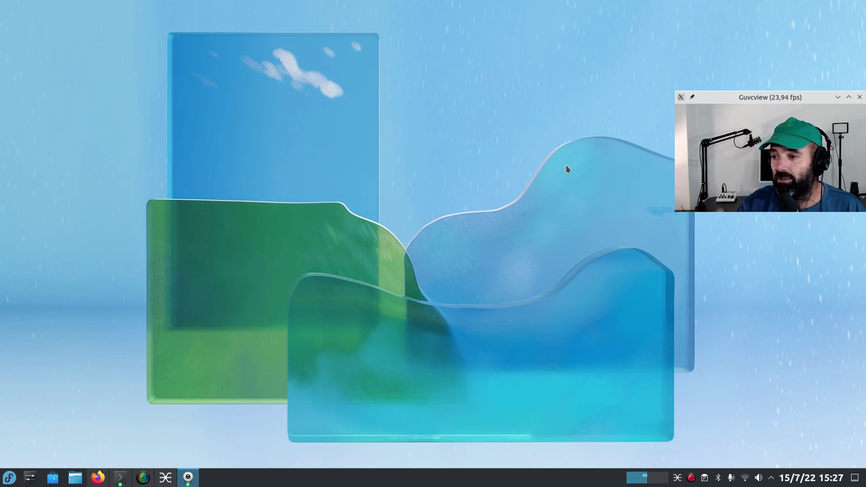
click(677, 477)
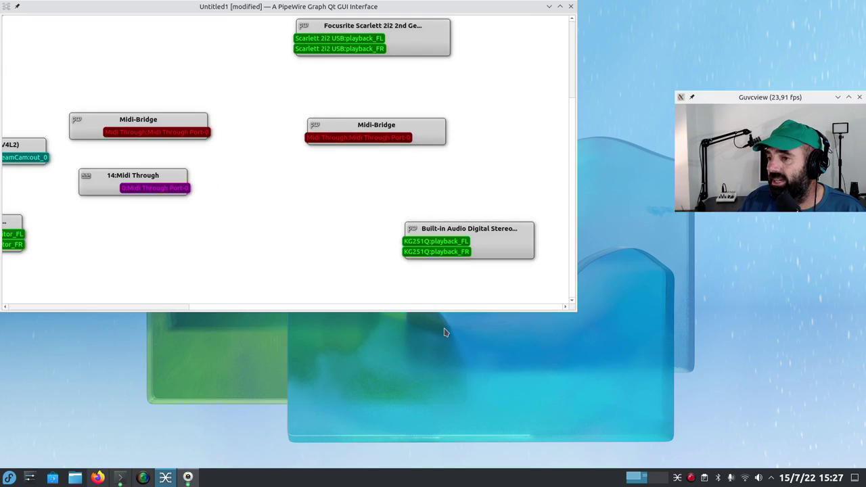
double_click(270, 7)
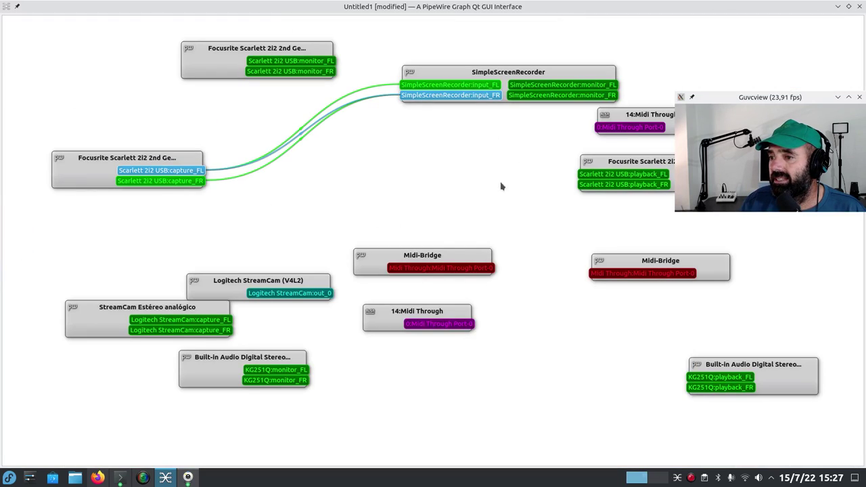
- Reposition the SimpleScreenRecorder node in the audio graph between the Focusrite Scarlett capture and playback nodes
drag(482, 70, 460, 135)
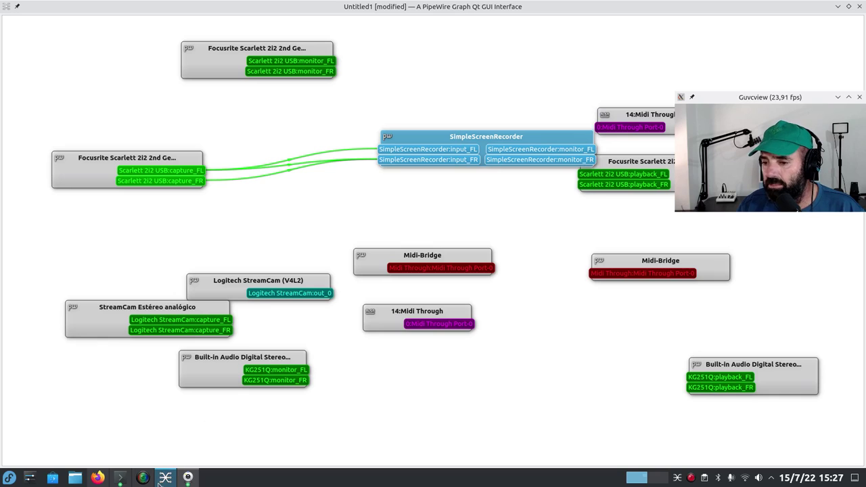
mouse_move(164, 478)
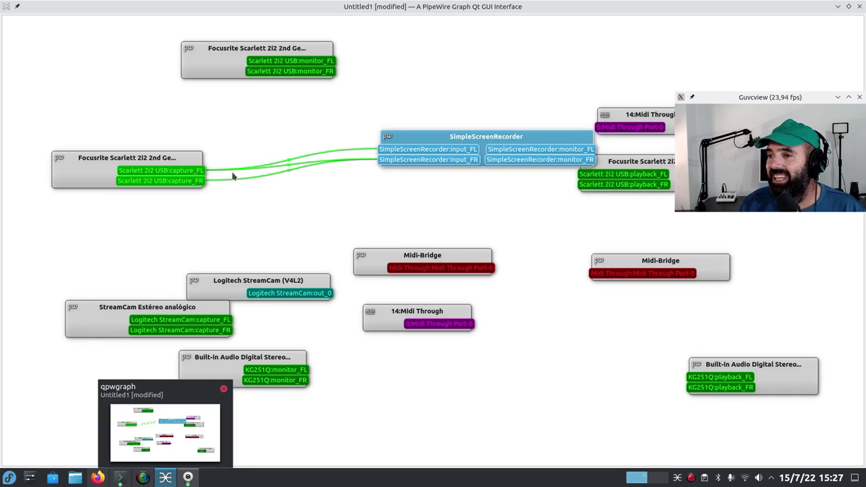
click(408, 89)
drag(524, 135, 451, 115)
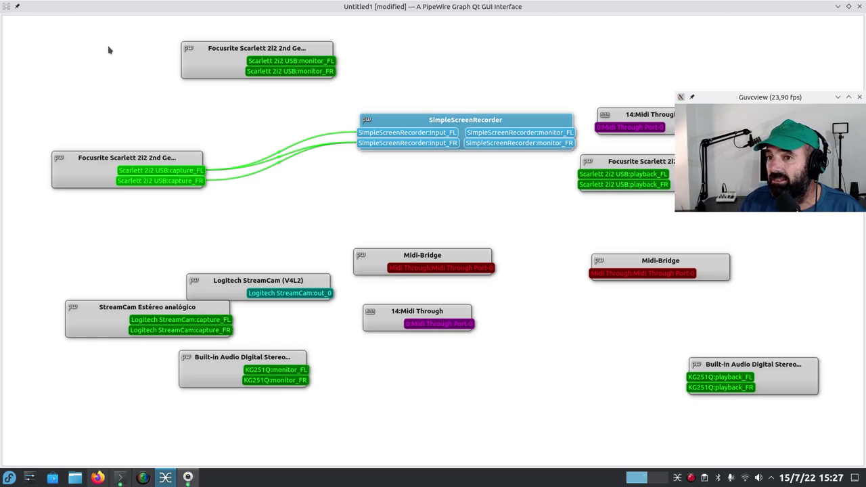
- Look through the additional window actions available for the qpwgraph window, dismiss them, and minimize the window
click(7, 6)
mouse_move(33, 55)
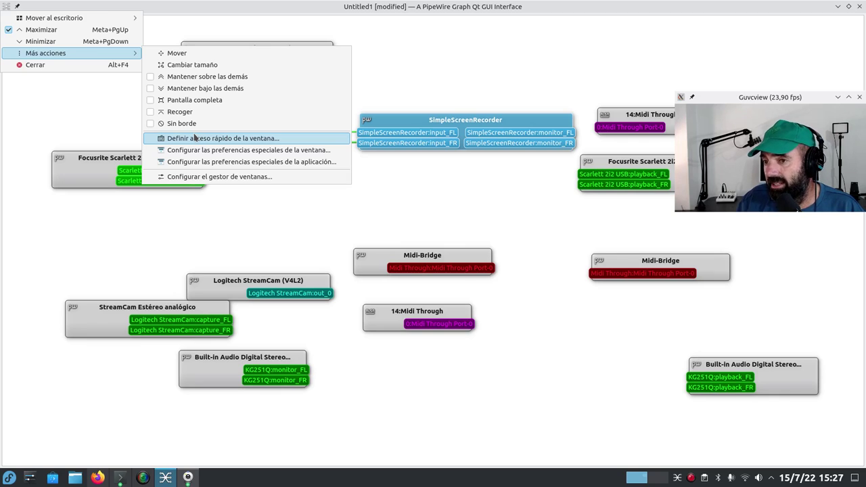
click(495, 408)
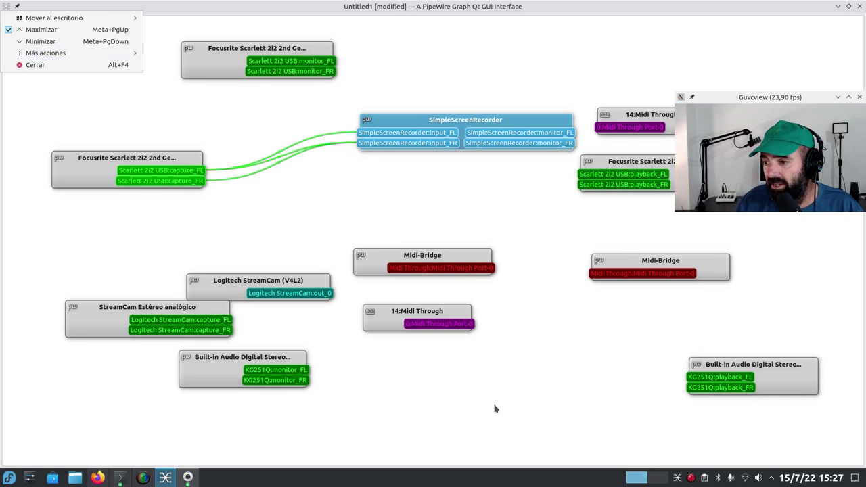
click(839, 7)
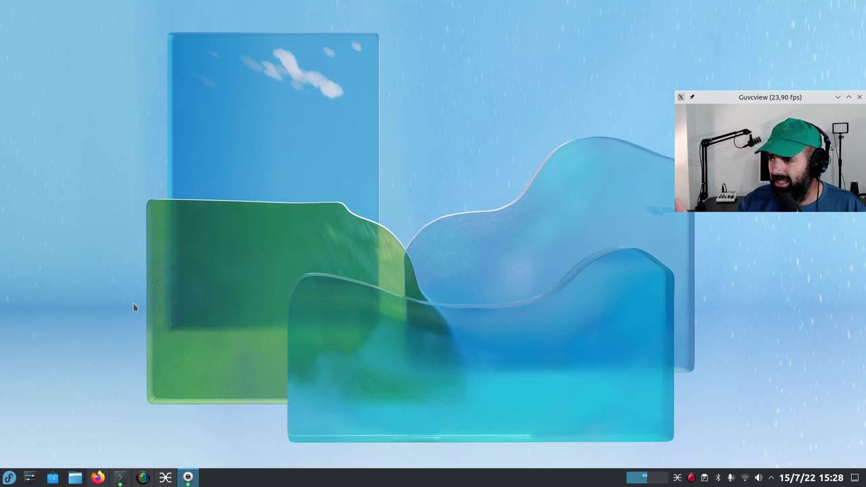
- Open the file manager, move its window clear of the camera preview, and open the Imágenes folder from Carpeta personal
click(75, 478)
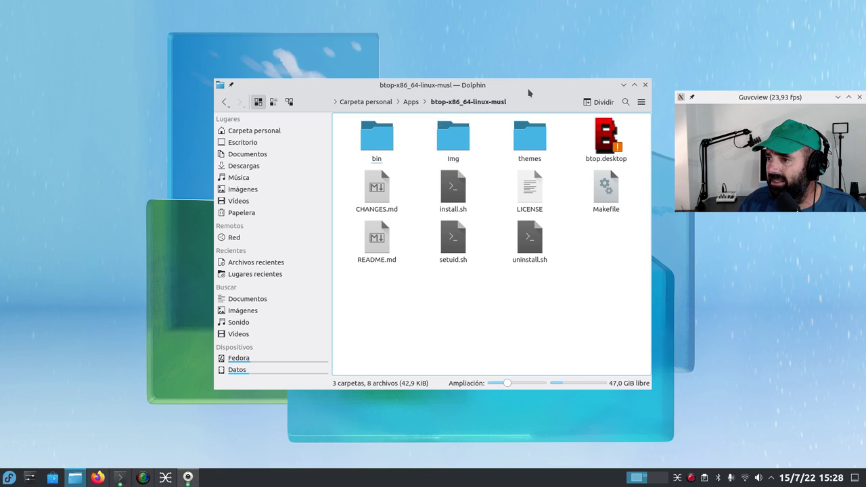
drag(529, 92, 421, 71)
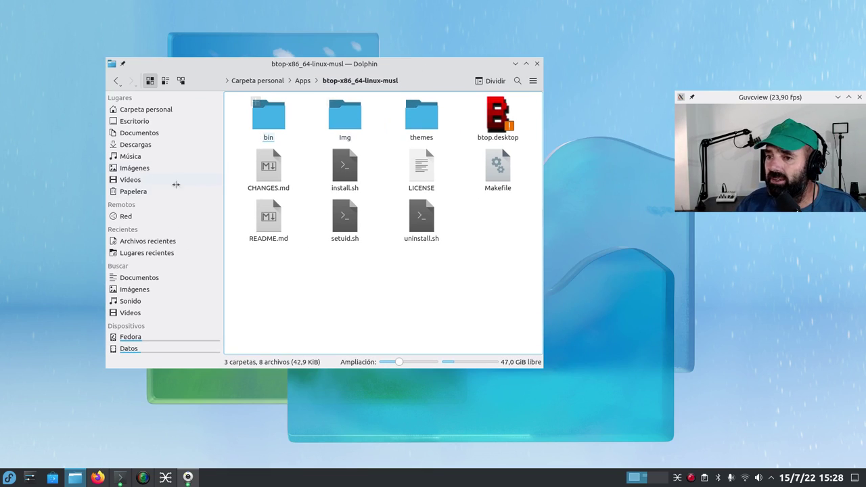
click(123, 110)
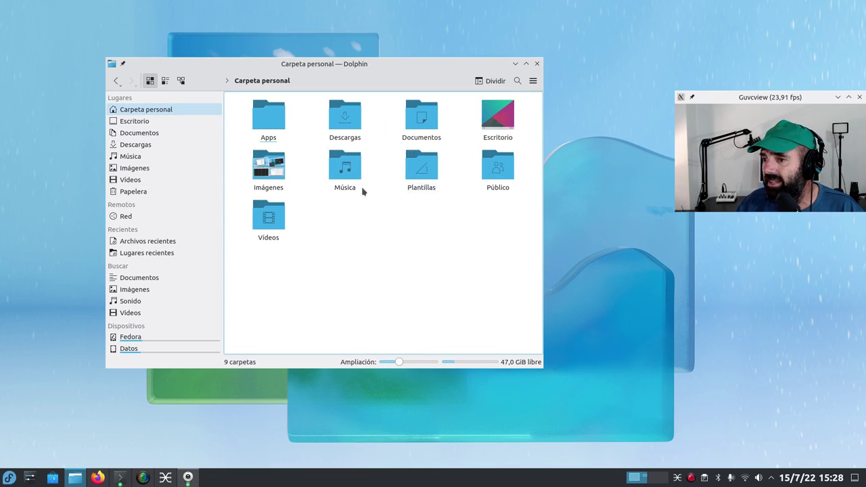
click(279, 172)
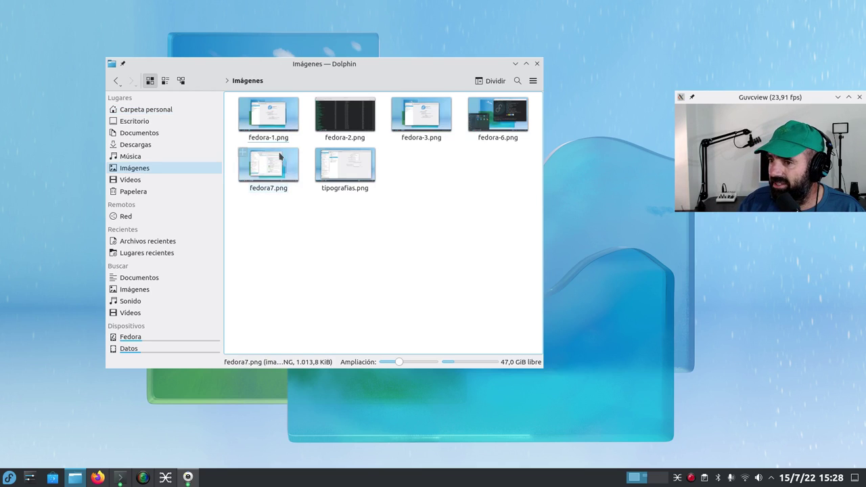
- View the screenshots fedora-1.png and fedora-3.png to compare the system versions, and close the image viewer and file manager
click(270, 121)
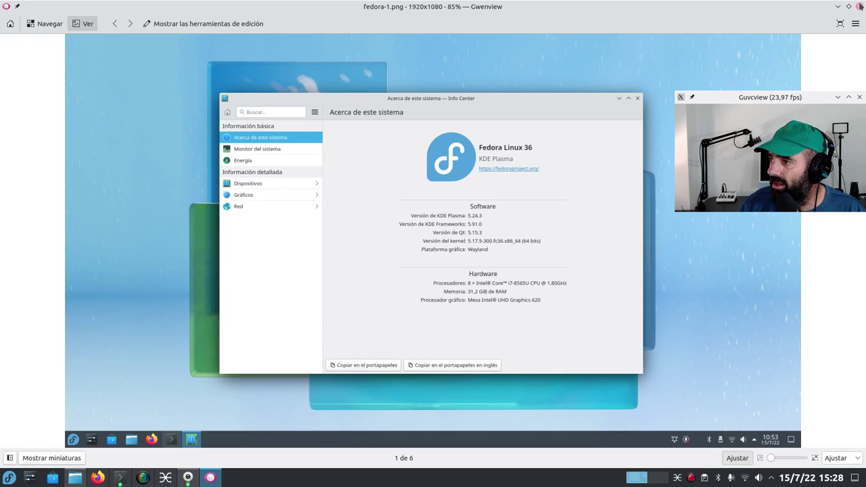
key(ctrl+q)
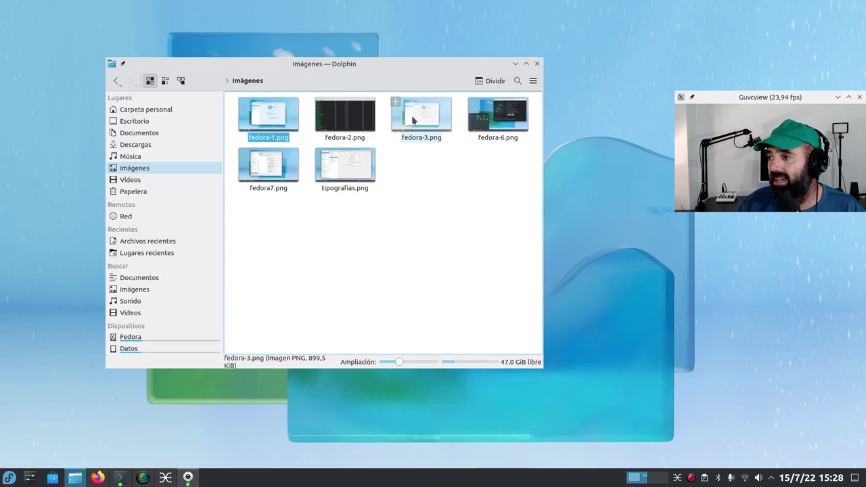
double_click(412, 120)
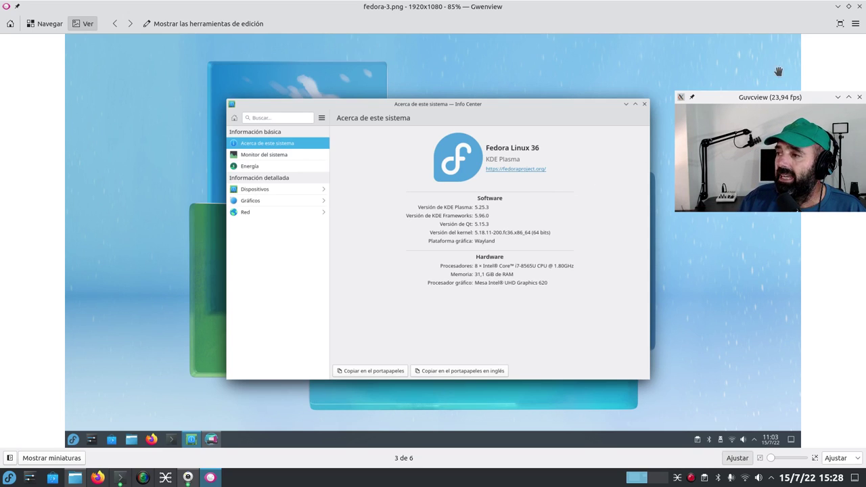
click(859, 6)
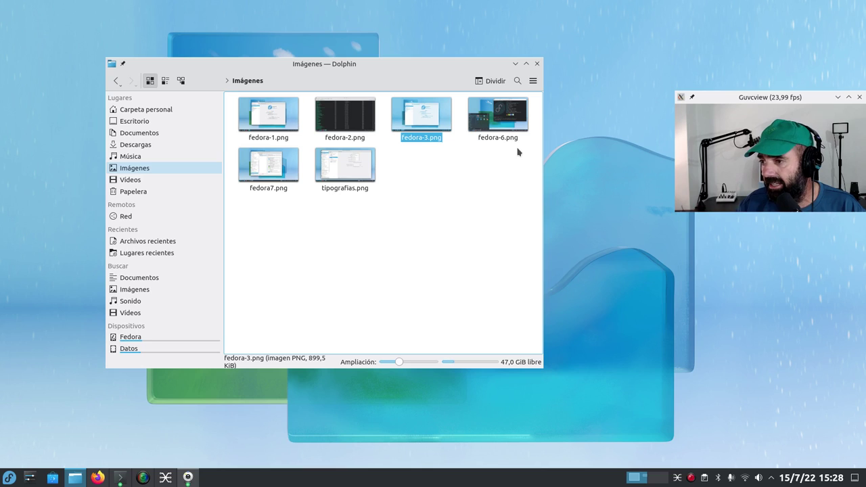
click(367, 260)
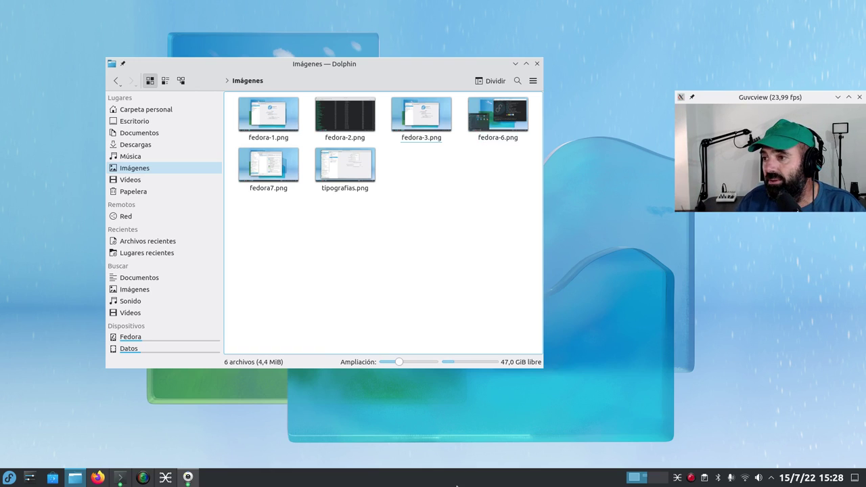
click(537, 64)
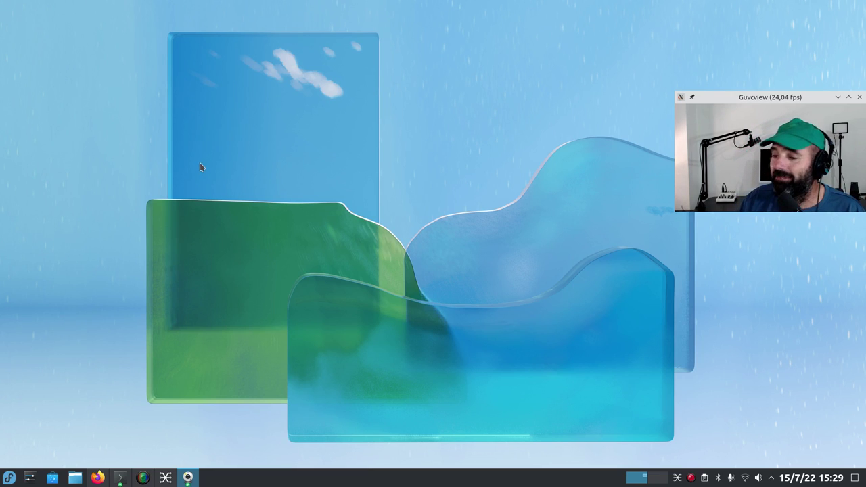
- Examine the launcher's favourites, full application list and Administración category, and close the launcher
click(3, 476)
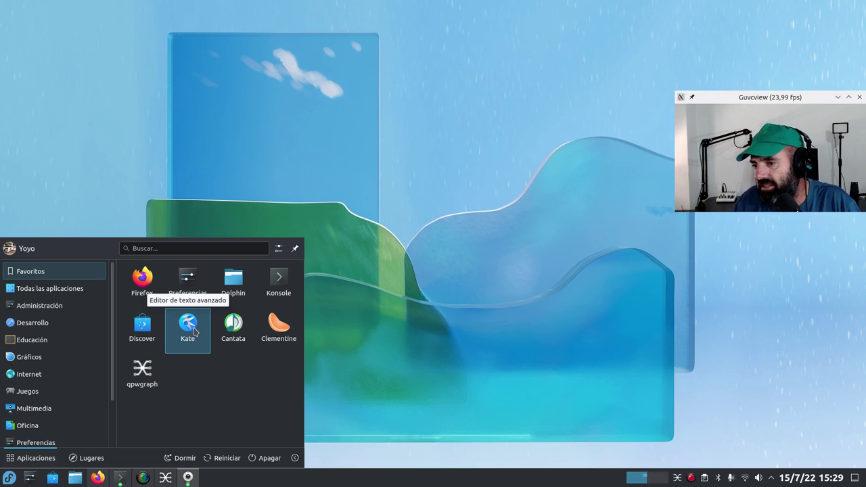
mouse_move(69, 293)
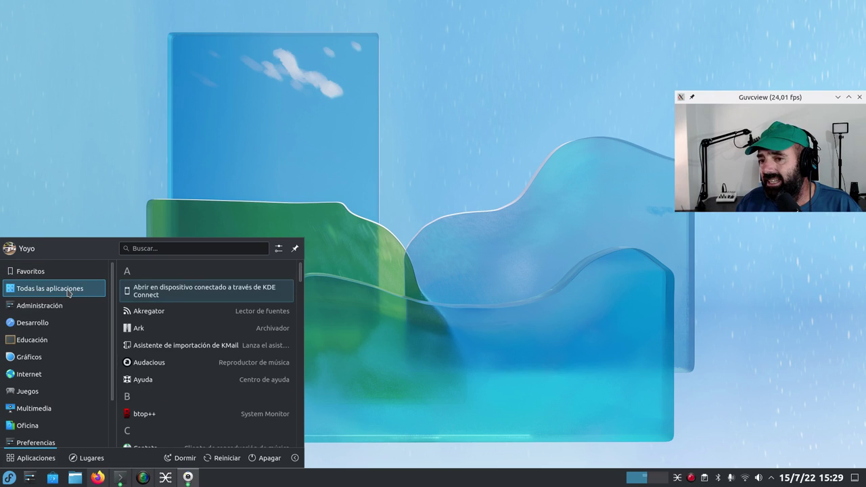
scroll(169, 298, down, 5)
scroll(181, 325, up, 3)
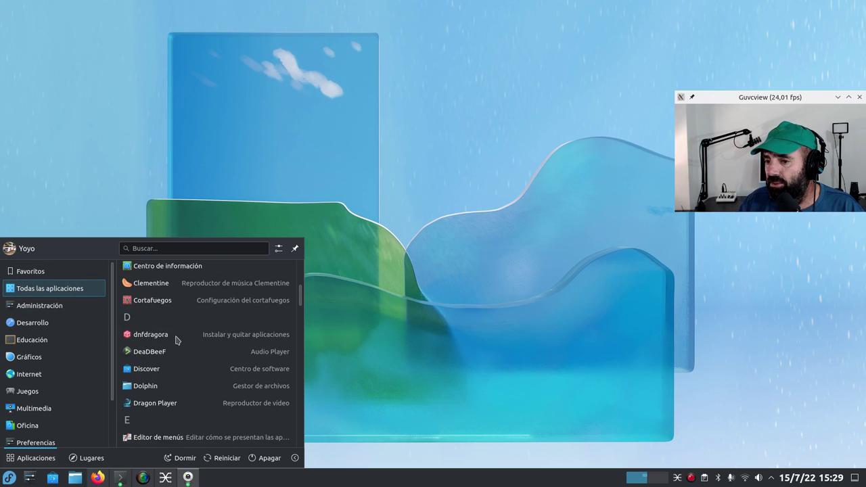
mouse_move(67, 308)
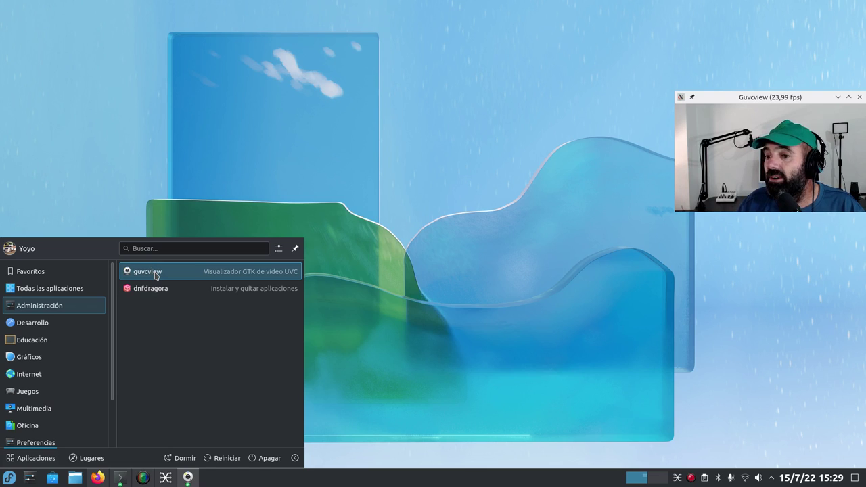
click(442, 190)
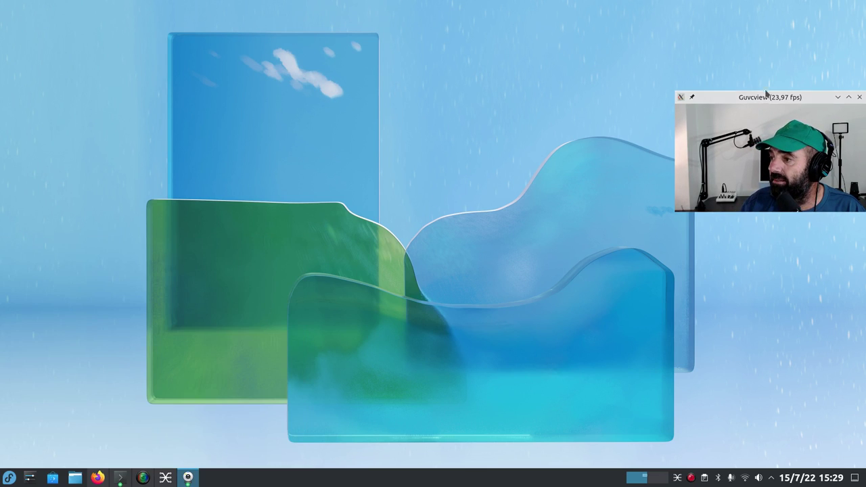
- Move the Guvcview camera preview higher on the desktop, and show the Guvcview controls window and minimize it
drag(763, 97, 747, 15)
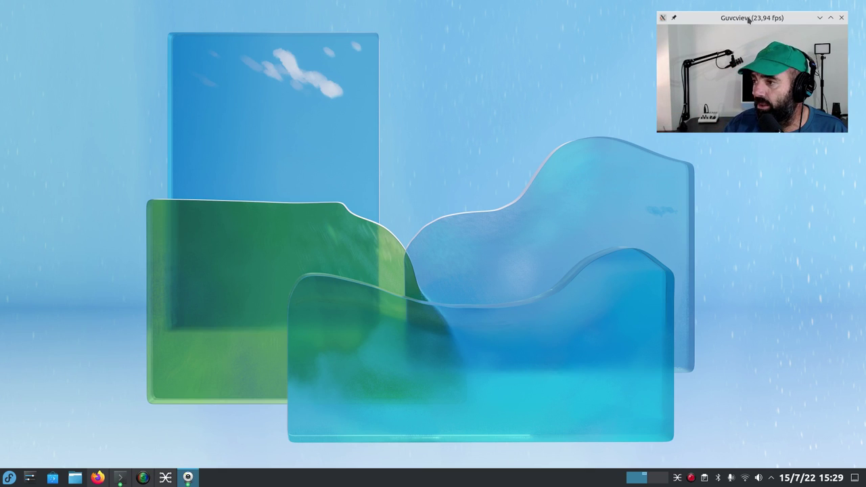
drag(750, 20, 741, 27)
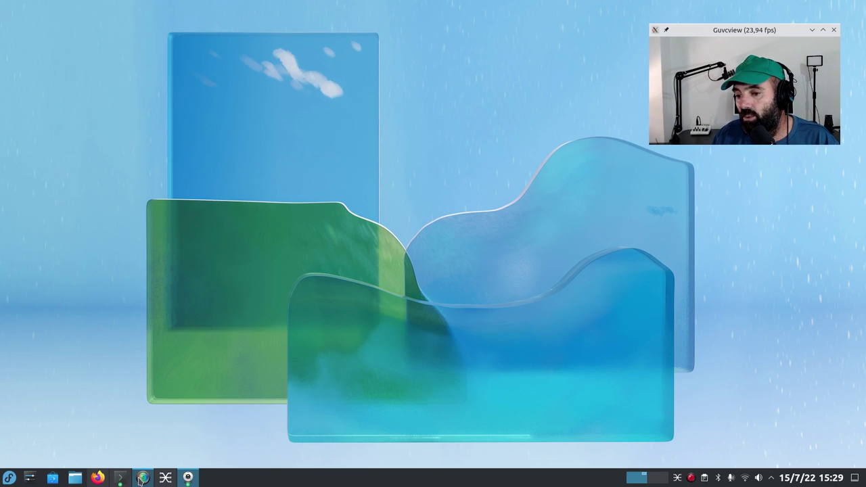
mouse_move(188, 478)
click(162, 453)
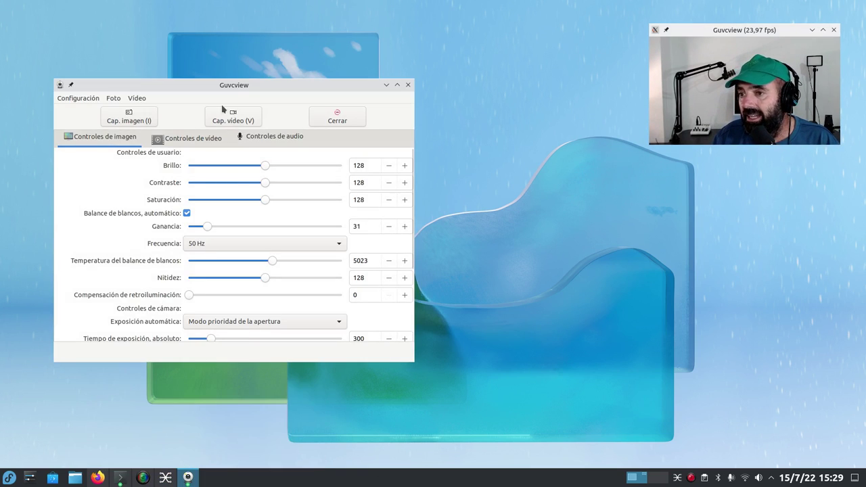
drag(236, 89, 281, 90)
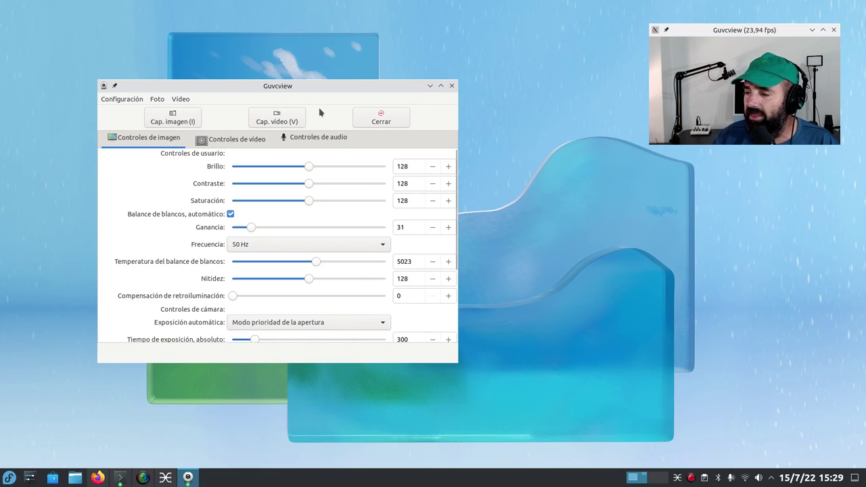
click(430, 85)
drag(734, 30, 738, 24)
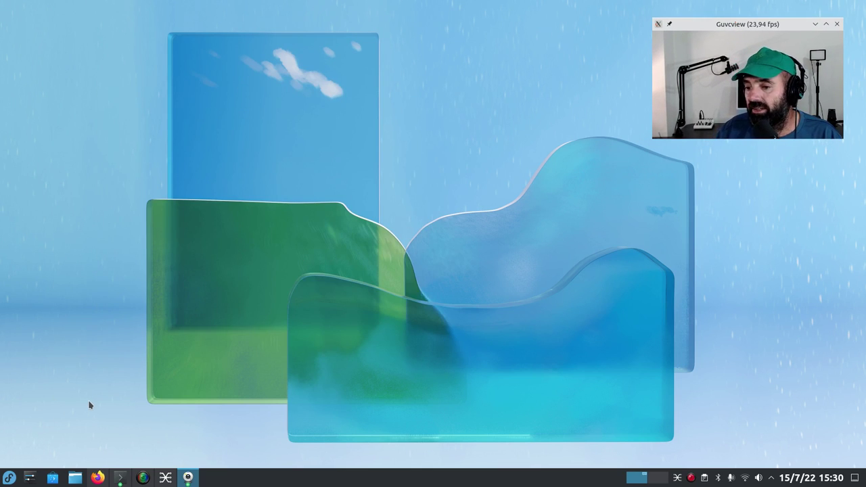
- Open the launcher and examine the applications in the Educación, Gráficos, Internet and Multimedia categories
click(10, 478)
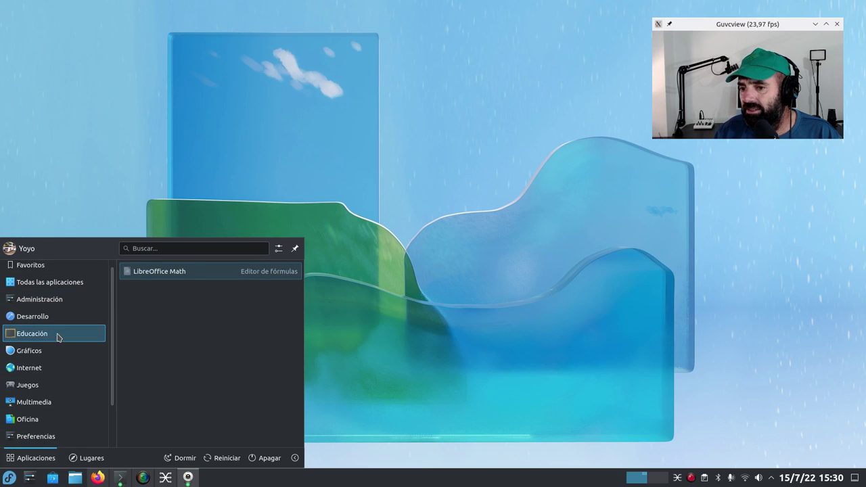
mouse_move(56, 350)
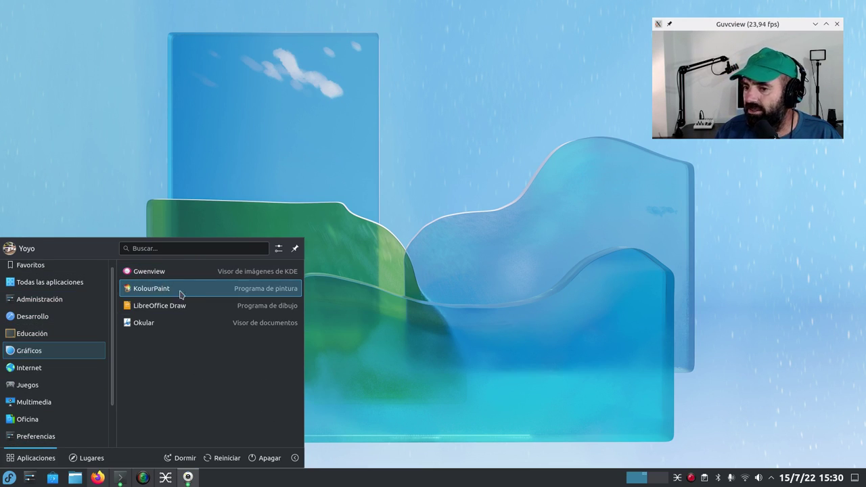
mouse_move(51, 368)
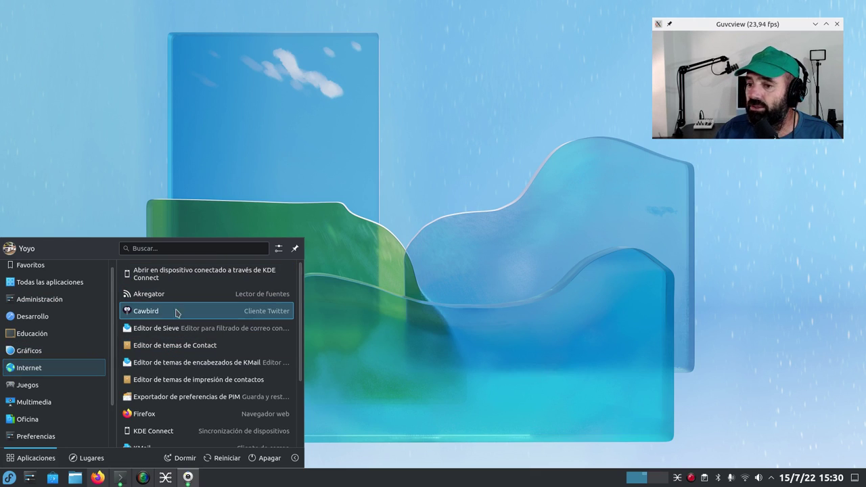
scroll(174, 315, down, 3)
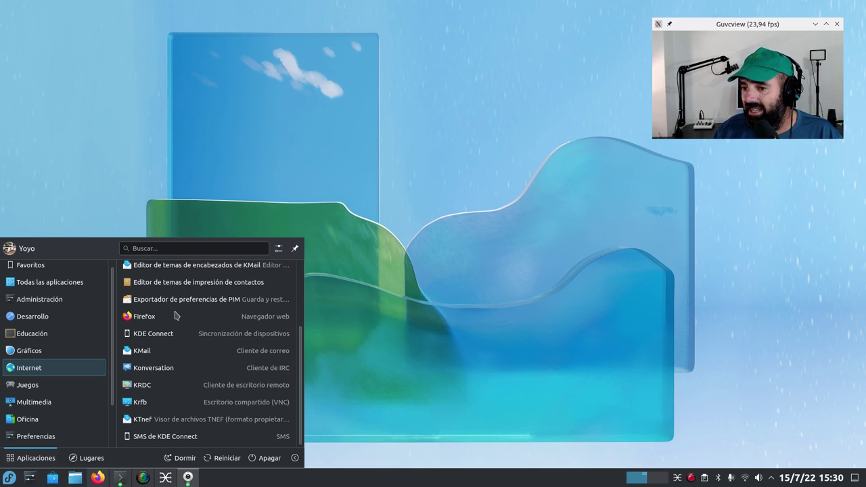
mouse_move(37, 386)
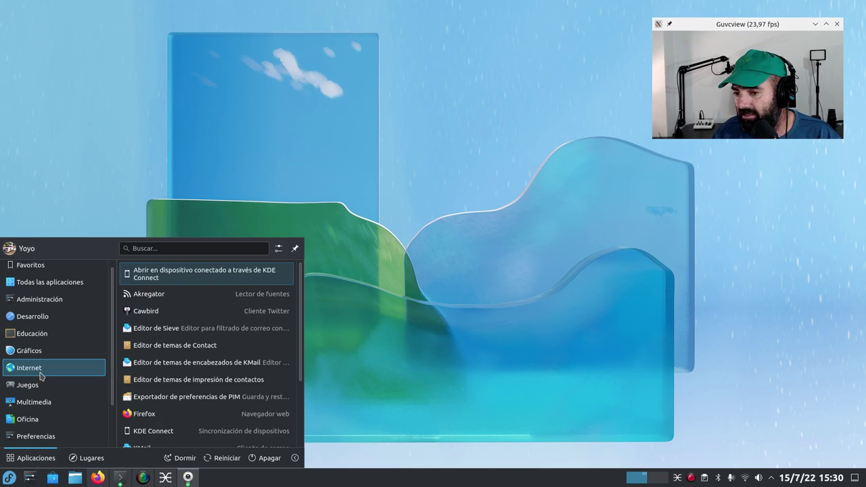
mouse_move(45, 401)
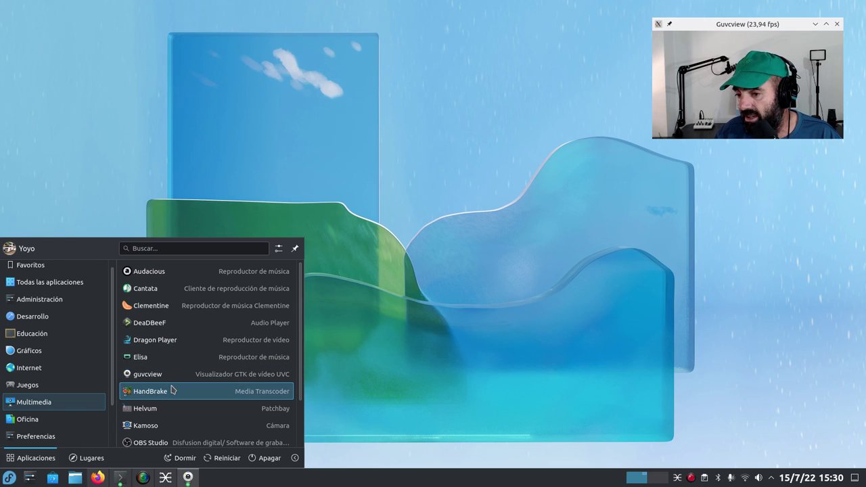
scroll(173, 416, down, 2)
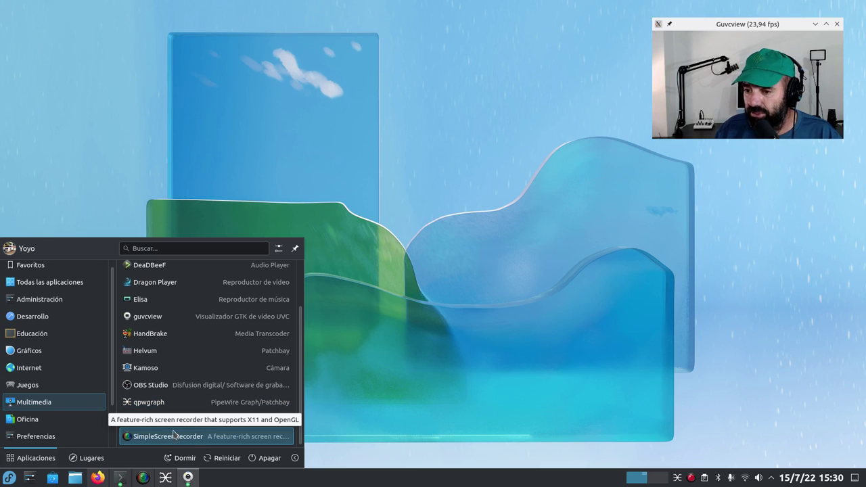
- Examine the full Oficina application list and the Preferencias category in the launcher
mouse_move(74, 420)
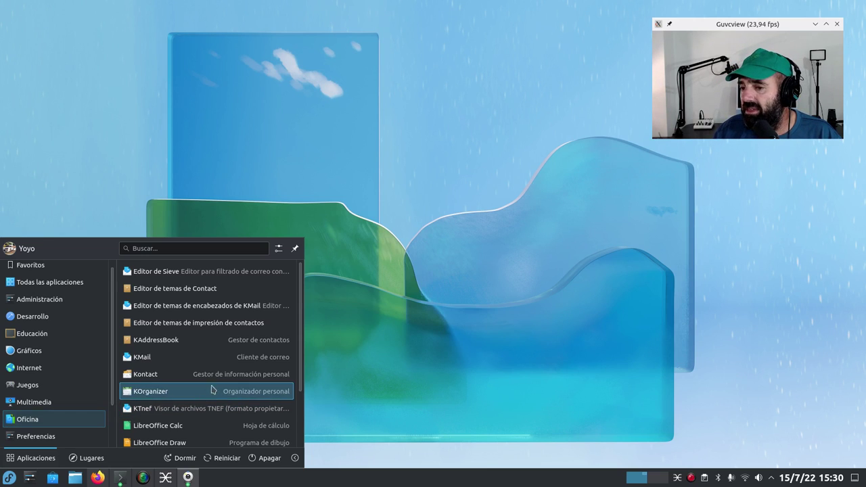
scroll(220, 365, down, 2)
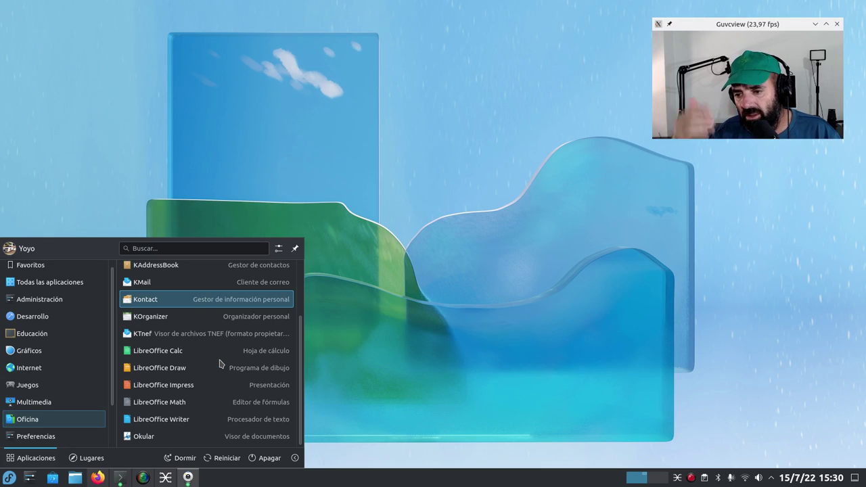
scroll(211, 393, up, 2)
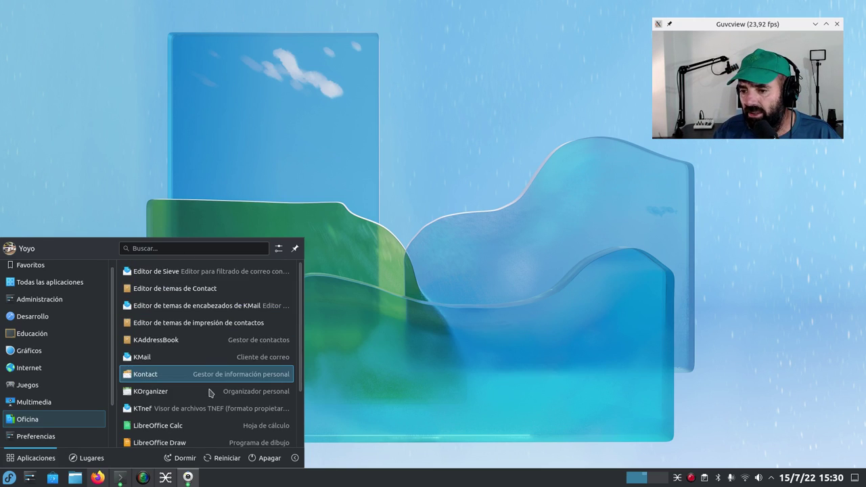
scroll(210, 393, down, 2)
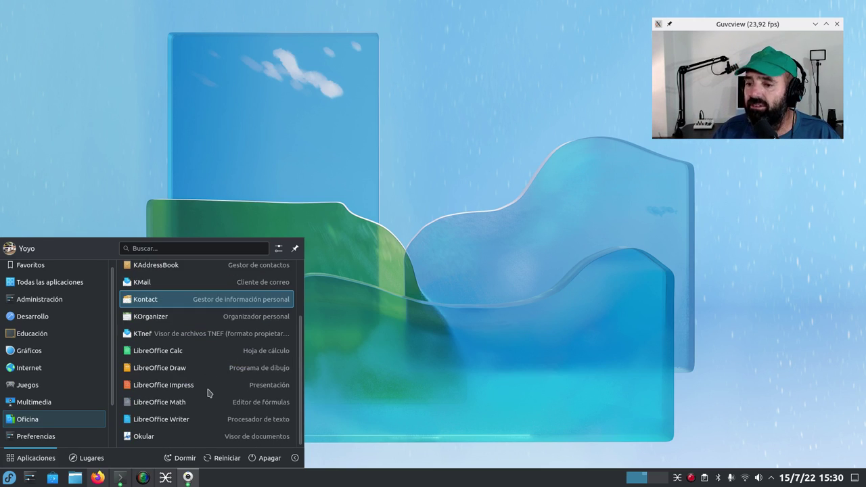
scroll(209, 392, up, 2)
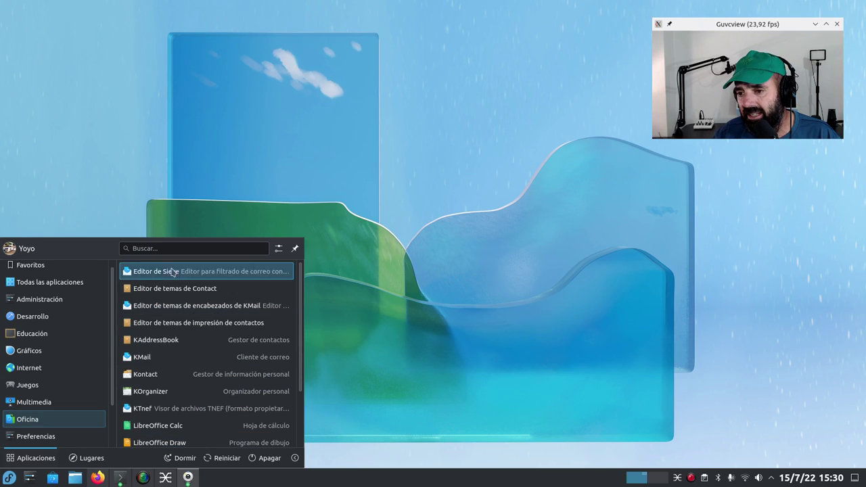
scroll(188, 388, down, 2)
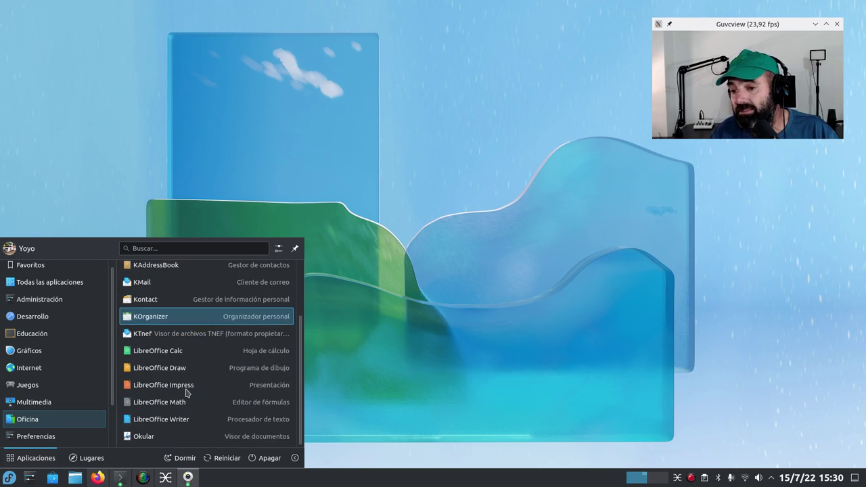
mouse_move(44, 439)
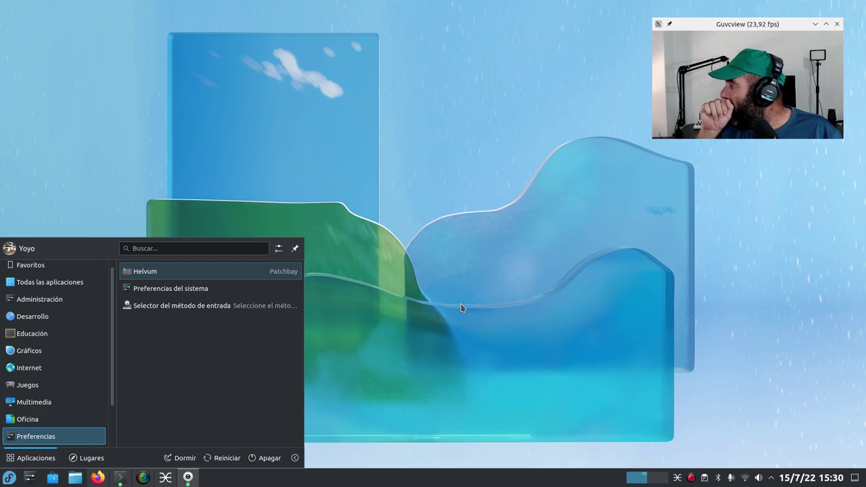
- Open Centro de información from the launcher's Lugares section, and check the SimpleScreenRecorder recording window before minimizing it
click(93, 462)
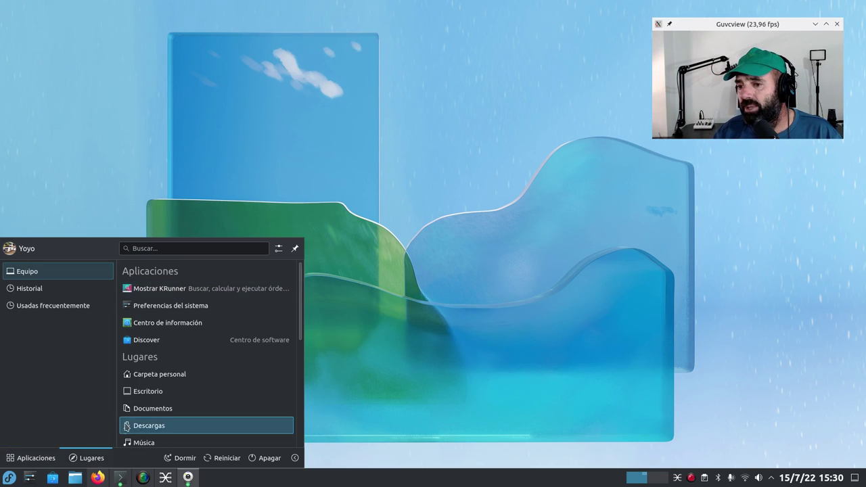
click(176, 324)
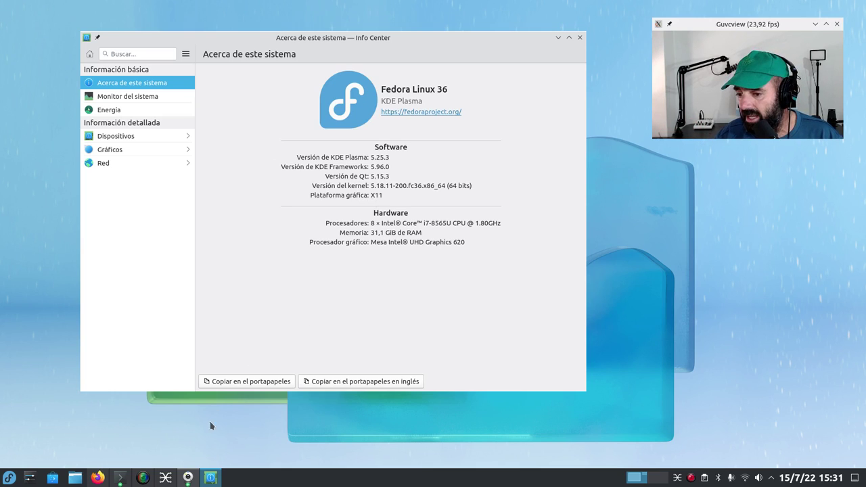
click(143, 478)
drag(501, 52, 181, 27)
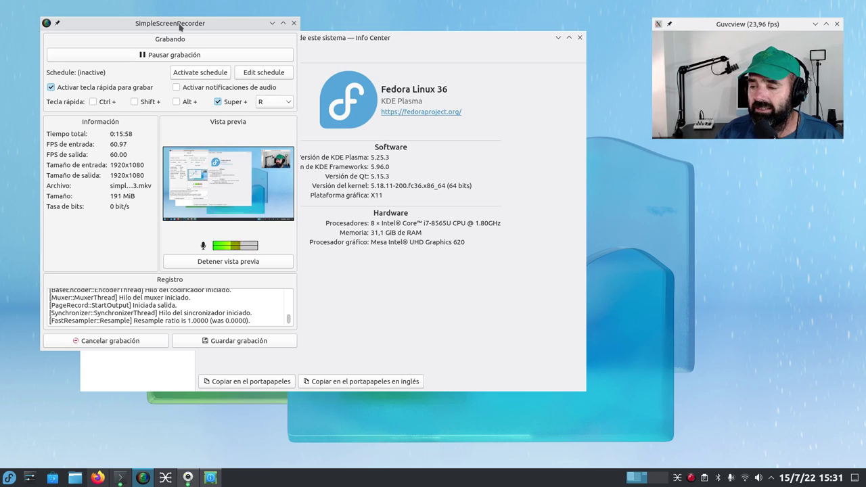
drag(210, 24, 572, 127)
click(580, 125)
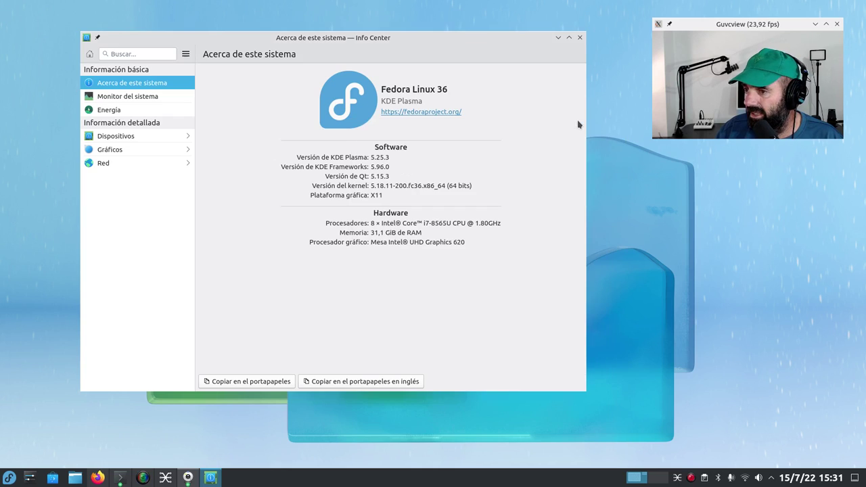
- Launch Monitor del sistema from the Info Center, view its Resumen page clear of the camera preview, and close both windows
drag(438, 46, 417, 39)
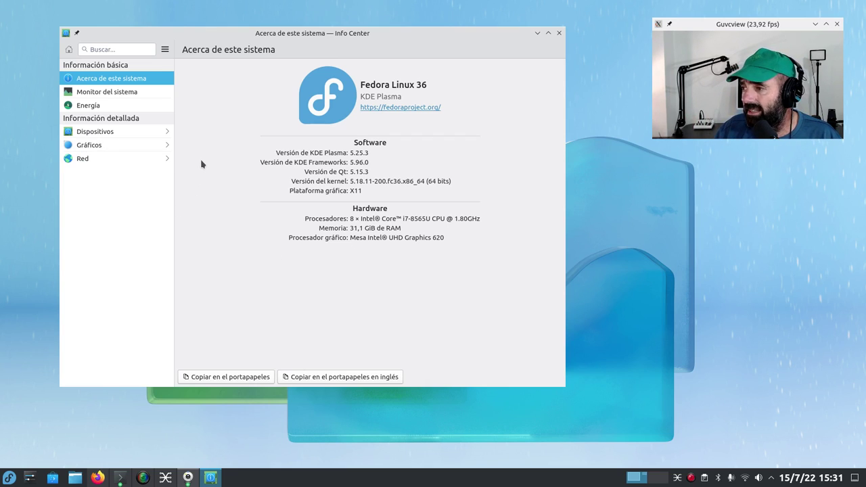
click(107, 91)
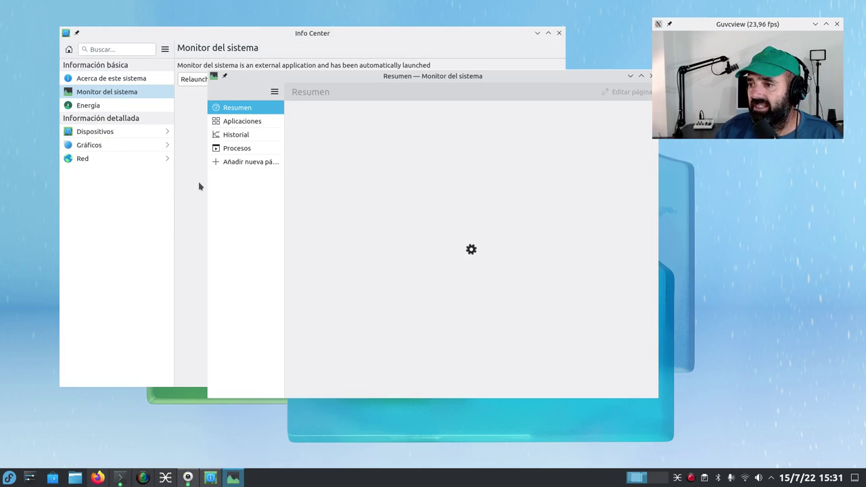
drag(512, 78, 371, 63)
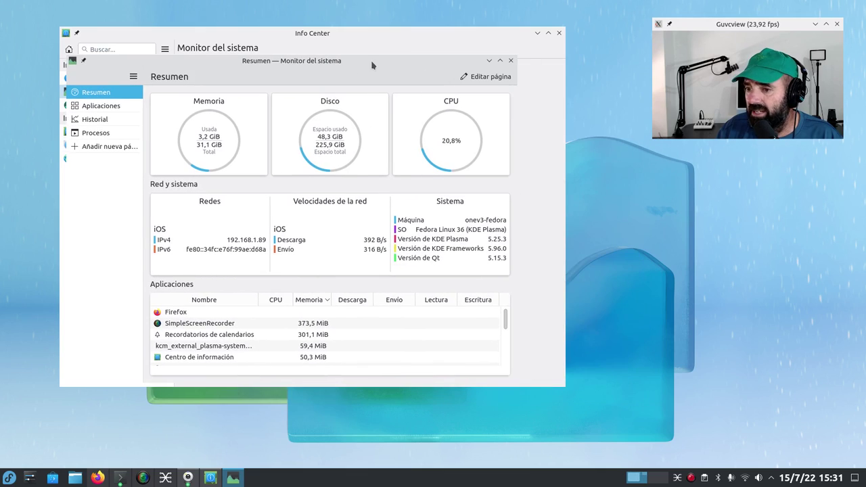
click(559, 33)
click(512, 60)
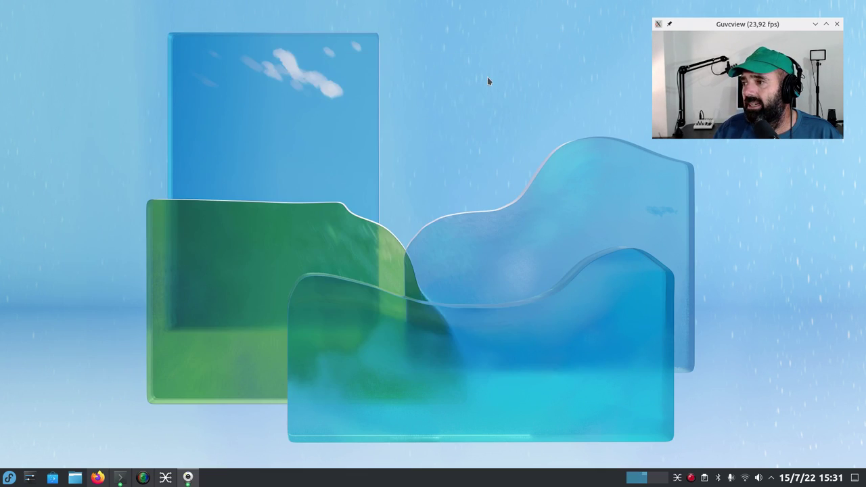
- Open Preferencias del sistema from the launcher's favourites
click(8, 478)
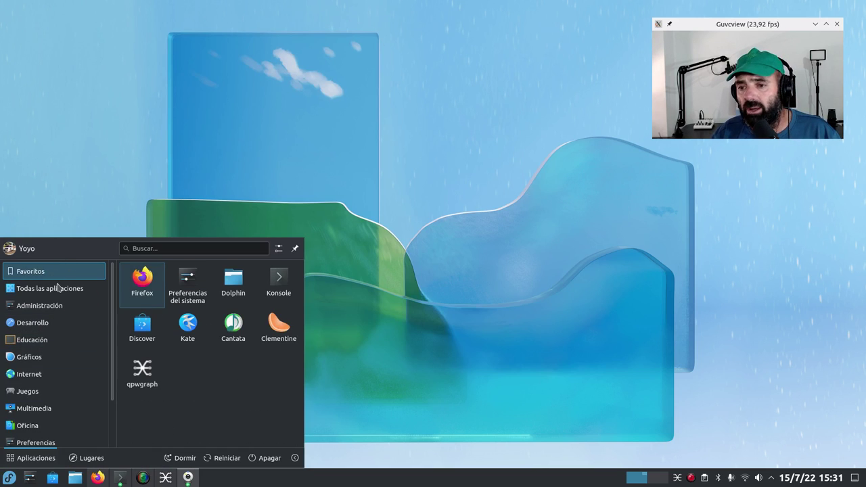
click(96, 302)
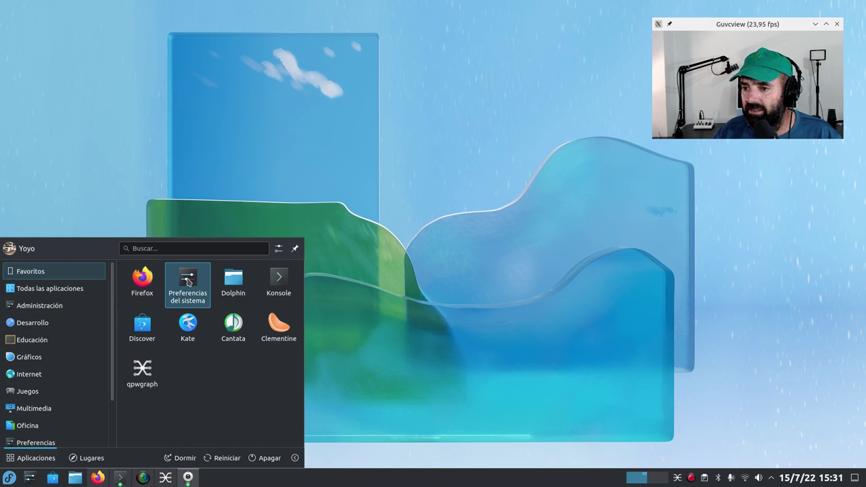
click(192, 270)
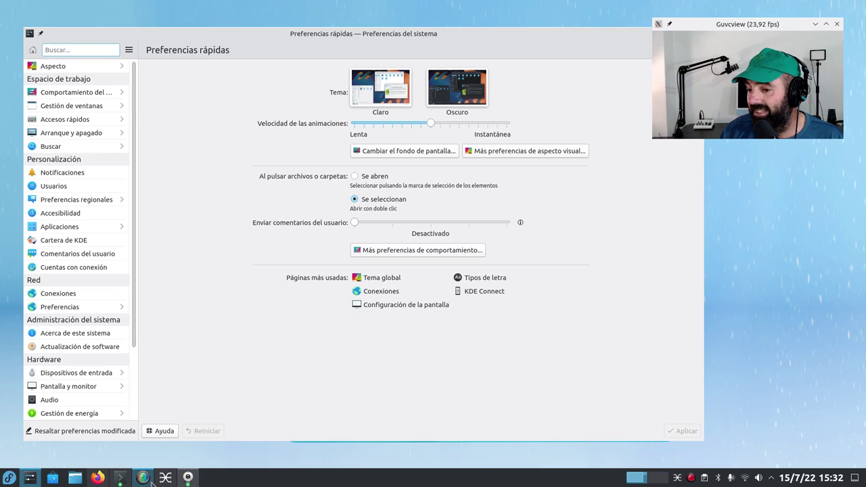
- Show the Guvcview video controls and the available camera resolutions without changing them, and minimize the controls window
mouse_move(144, 479)
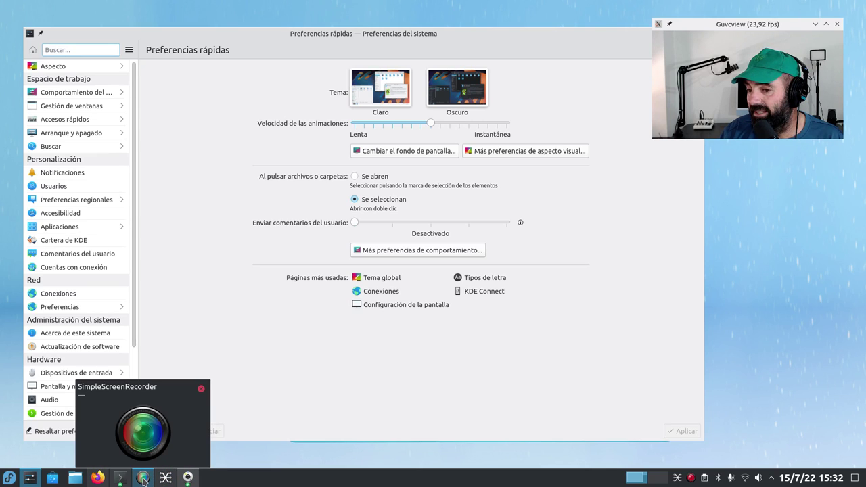
mouse_move(188, 478)
click(126, 424)
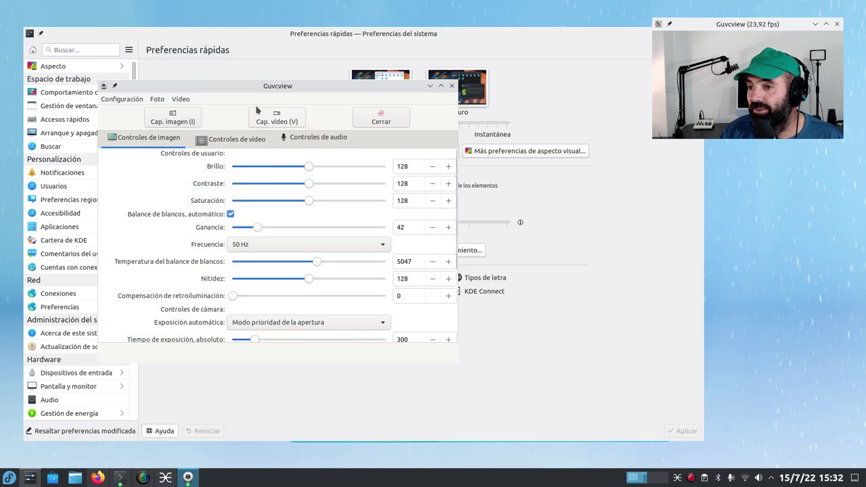
click(230, 139)
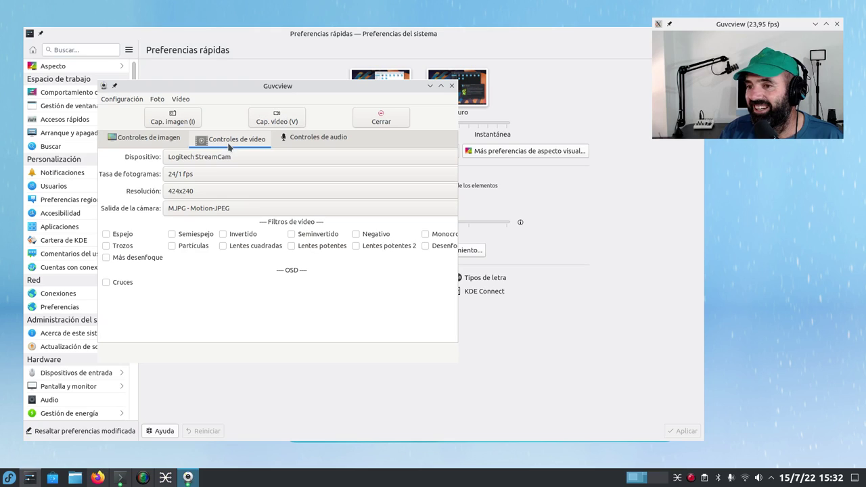
click(206, 192)
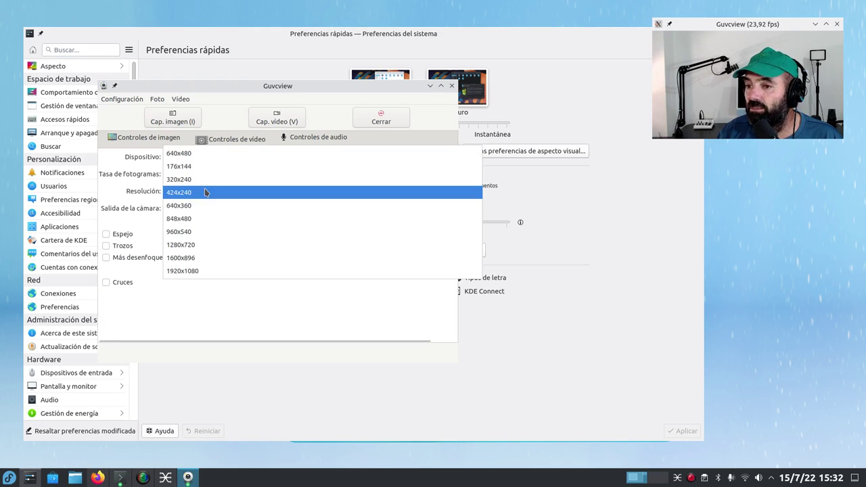
click(356, 89)
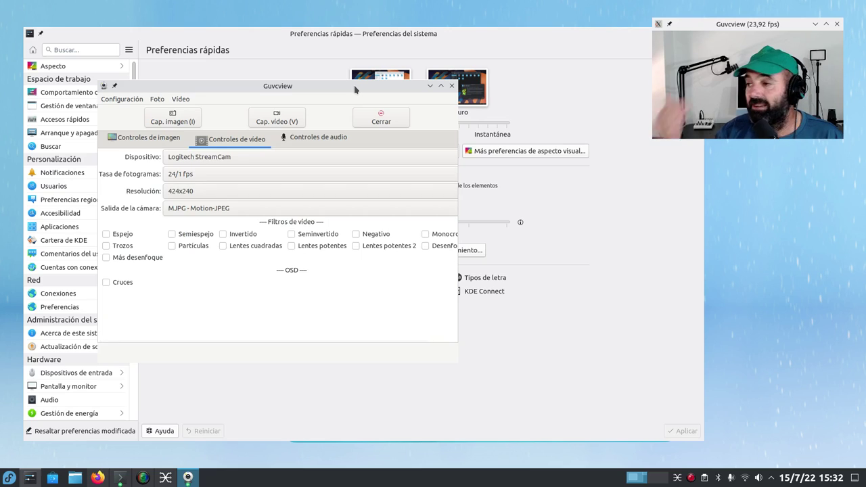
click(431, 86)
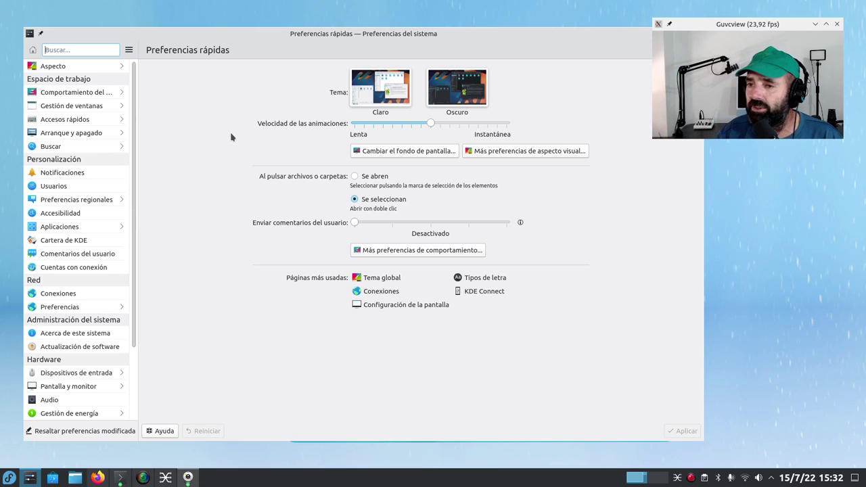
- Open Aspecto, narrow and reposition the Preferencias del sistema window clear of the camera preview, and return to Preferencias rápidas
click(80, 66)
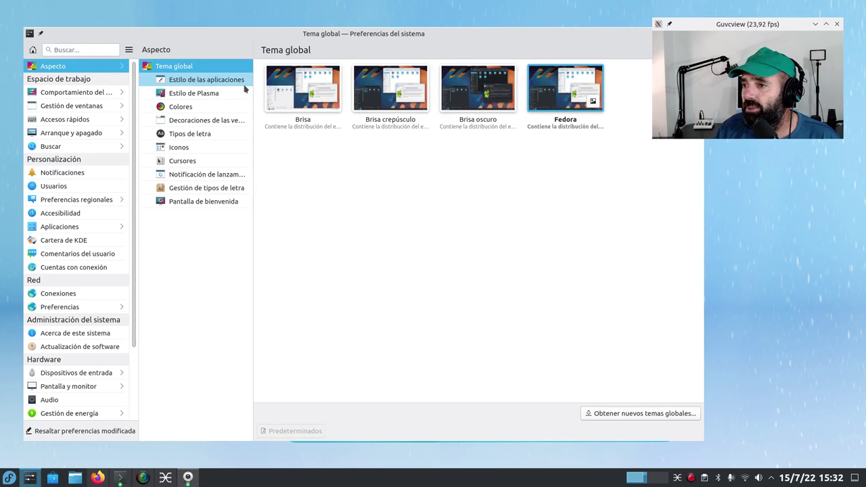
drag(608, 43, 557, 53)
drag(650, 446, 561, 437)
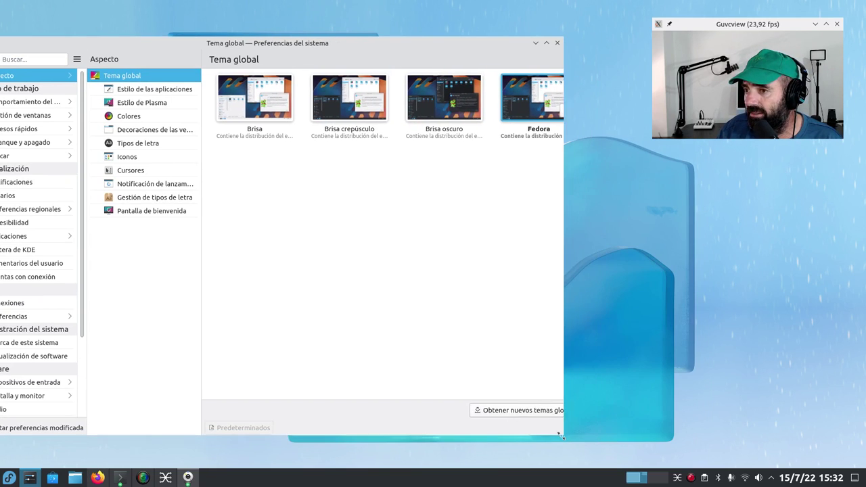
drag(374, 42, 441, 31)
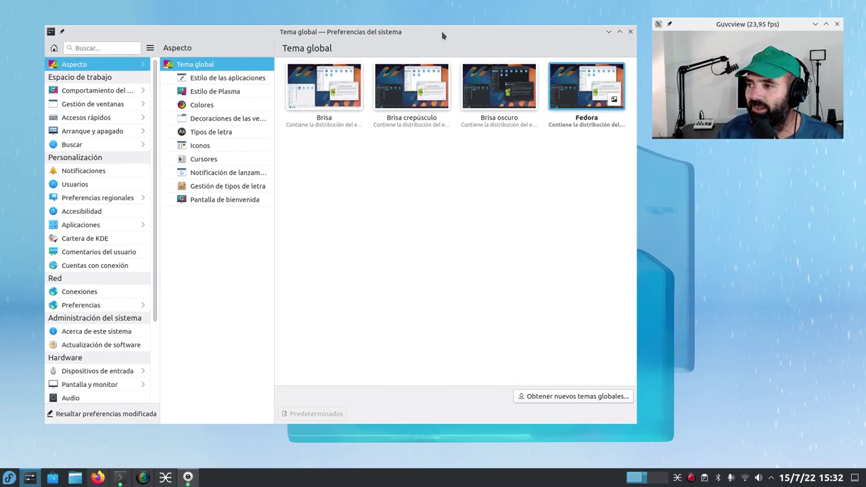
click(53, 47)
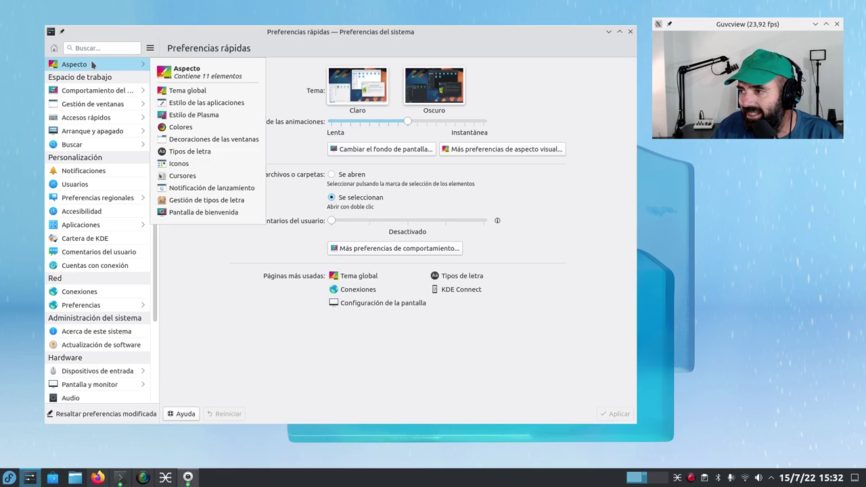
- Show the Tema global, Estilo de las aplicaciones, Estilo de Plasma and Colores pages of Aspecto without changing any setting
click(71, 65)
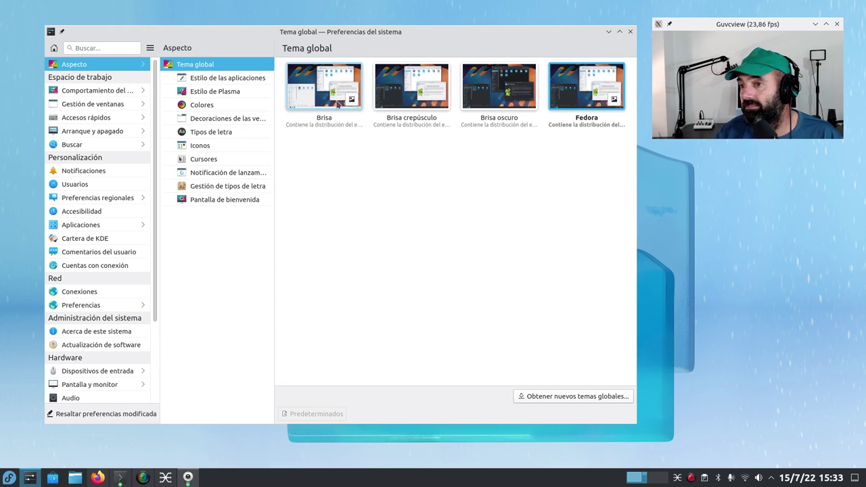
click(225, 78)
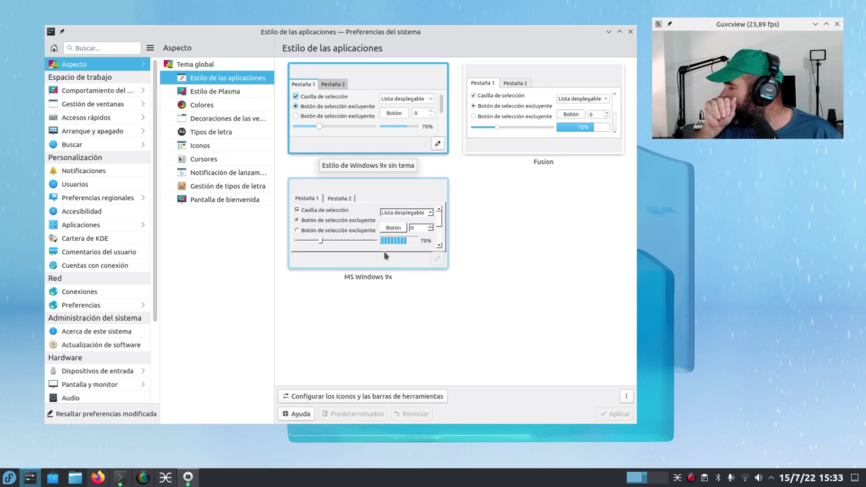
click(207, 91)
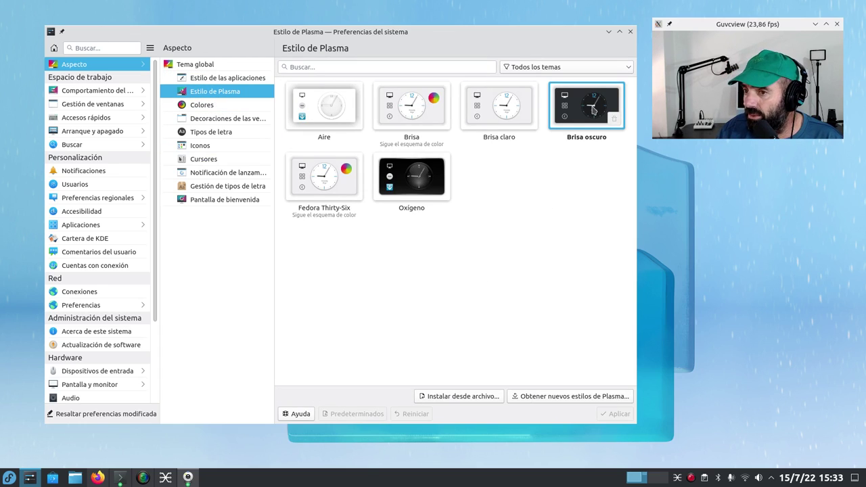
click(204, 103)
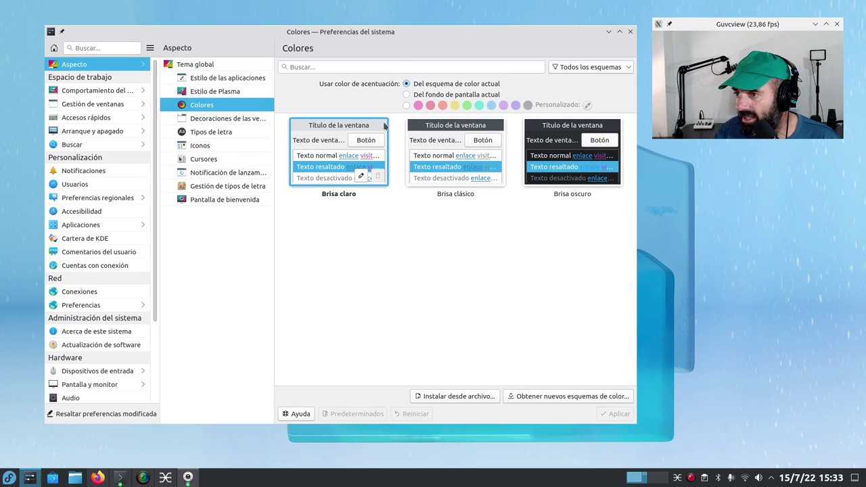
drag(439, 34, 436, 32)
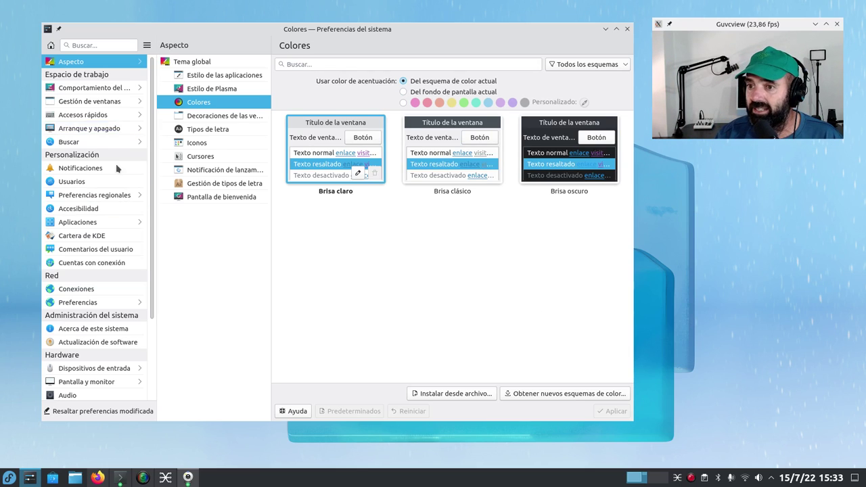
mouse_move(117, 224)
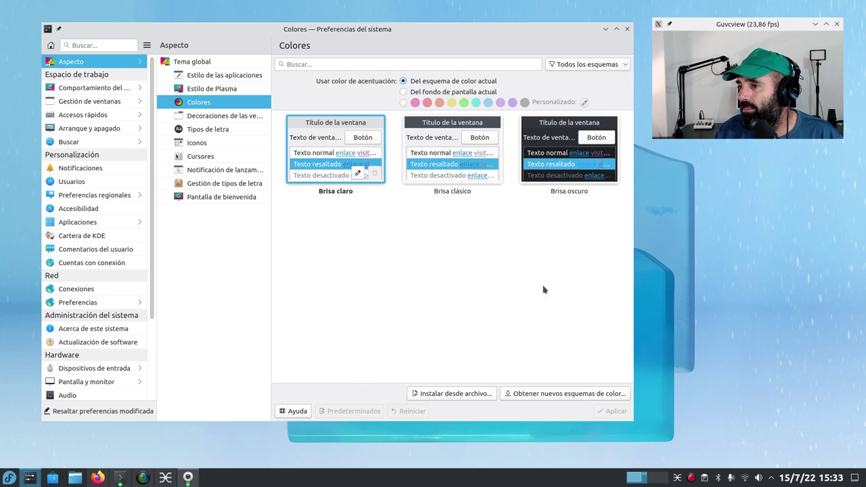
- View the window decorations and their title bar buttons, Tipos de letra, Iconos, Cursores and Notificación de lanzamiento in Aspecto
click(223, 116)
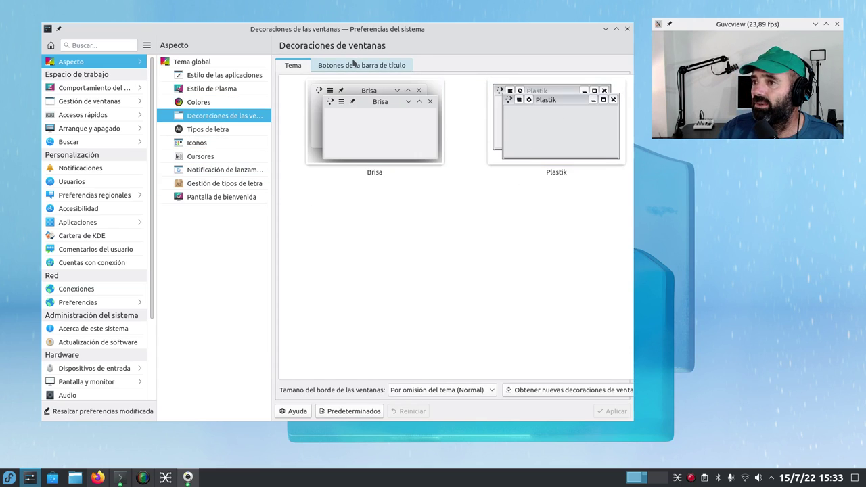
click(352, 66)
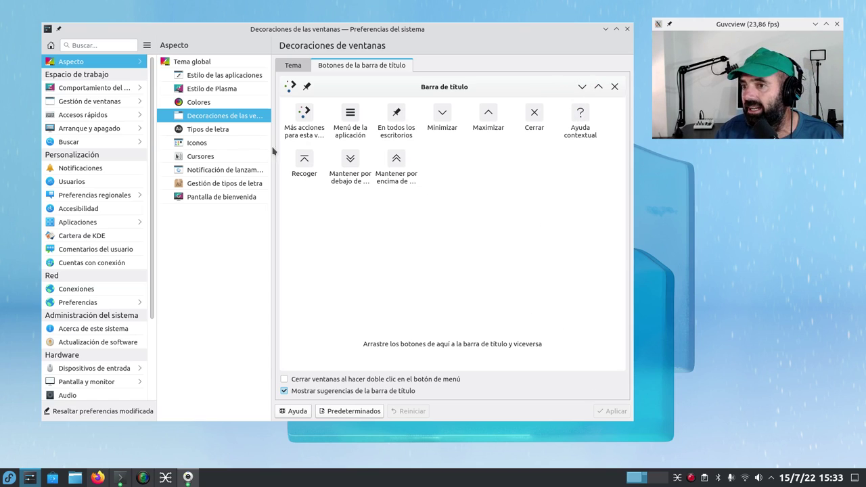
click(227, 132)
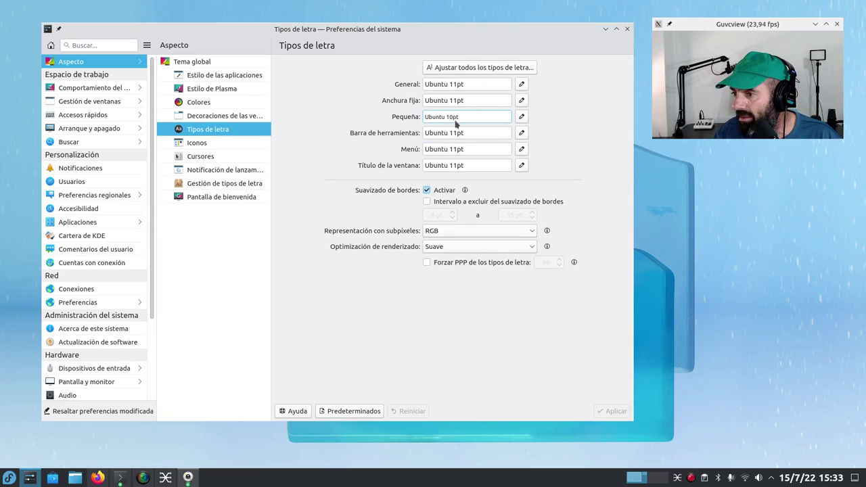
click(210, 144)
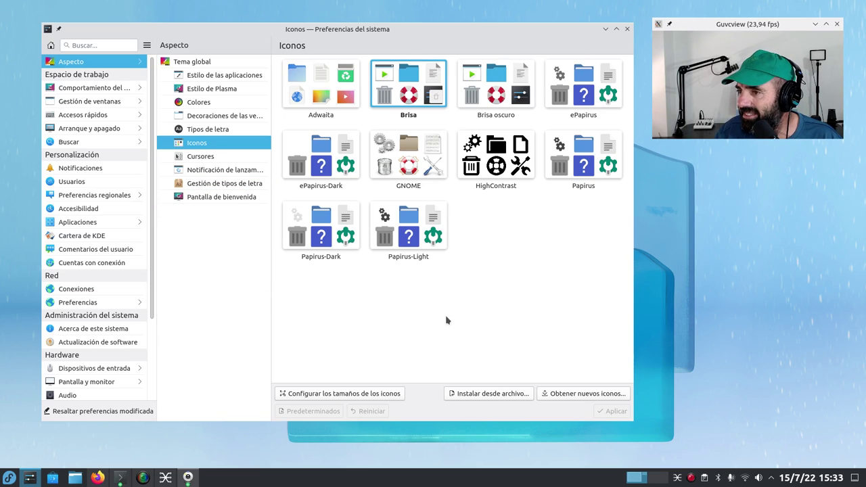
click(220, 157)
click(221, 170)
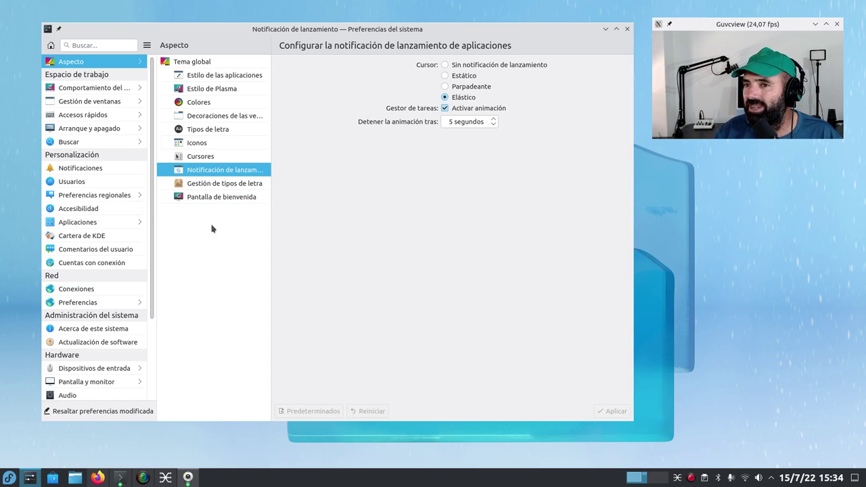
- View the Comportamiento general and Bordes de la pantalla pages, and browse Efectos del escritorio down to Ventanas tambaleantes and Lámpara mágica
click(96, 89)
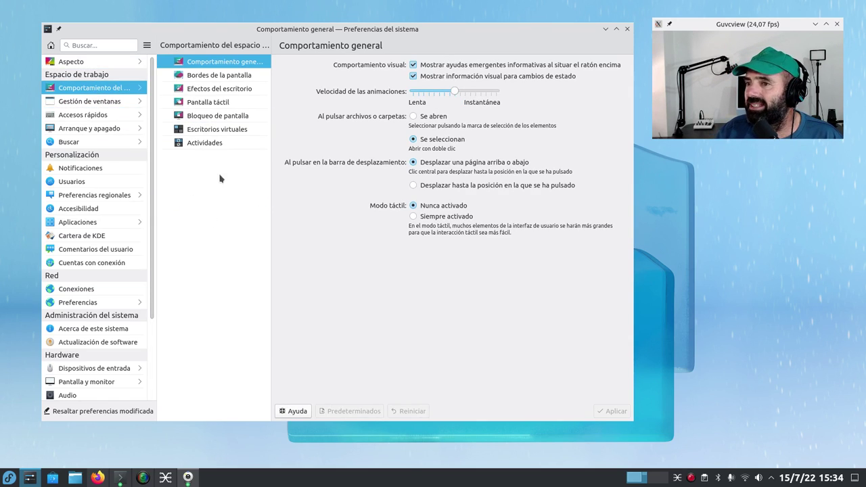
click(223, 78)
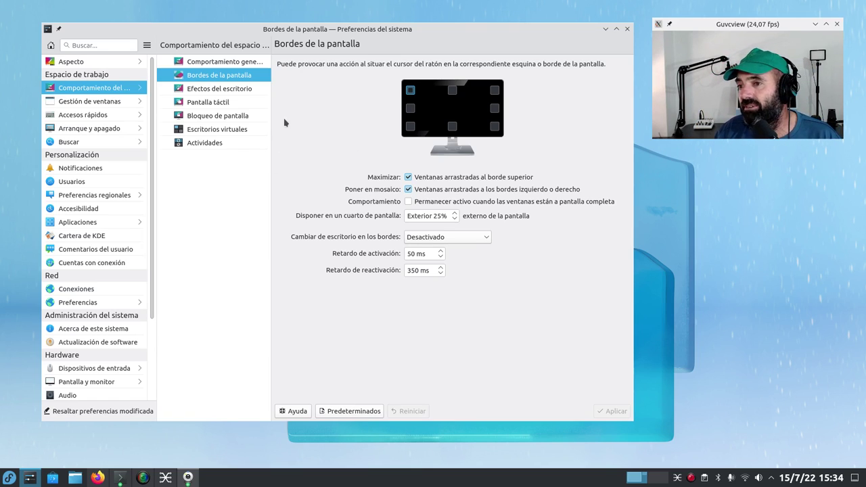
click(232, 93)
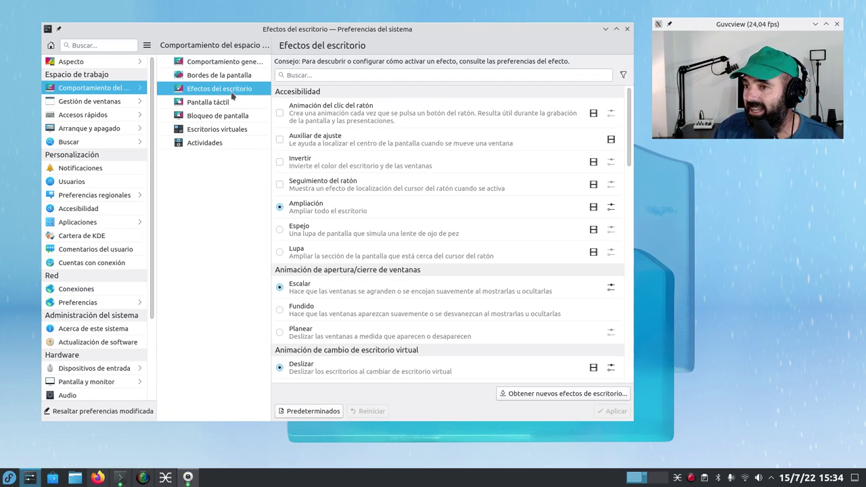
scroll(439, 261, down, 2)
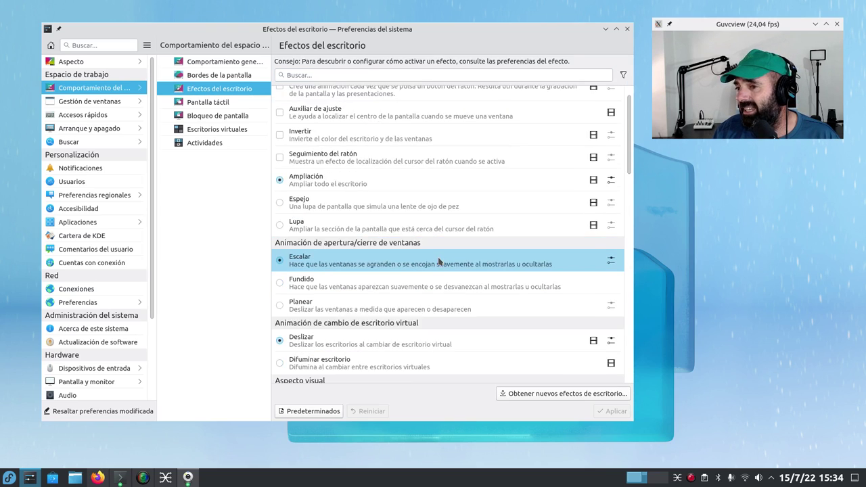
scroll(438, 261, down, 5)
scroll(437, 261, down, 1)
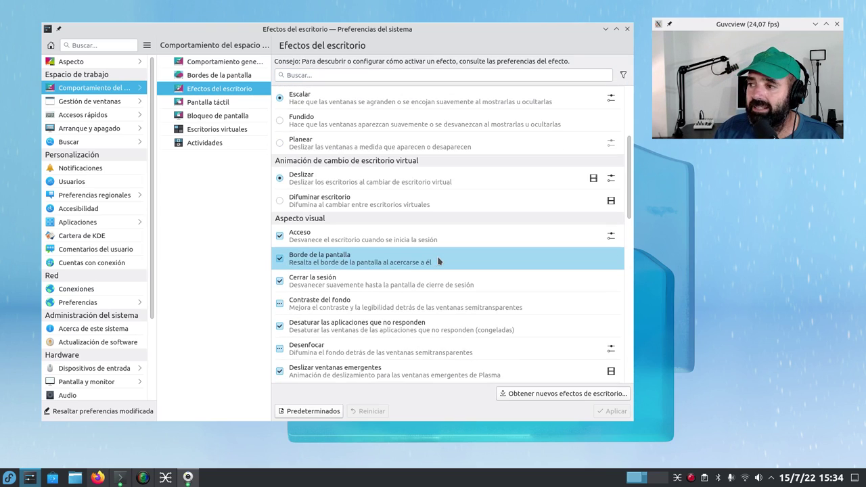
scroll(437, 261, down, 2)
scroll(439, 261, down, 4)
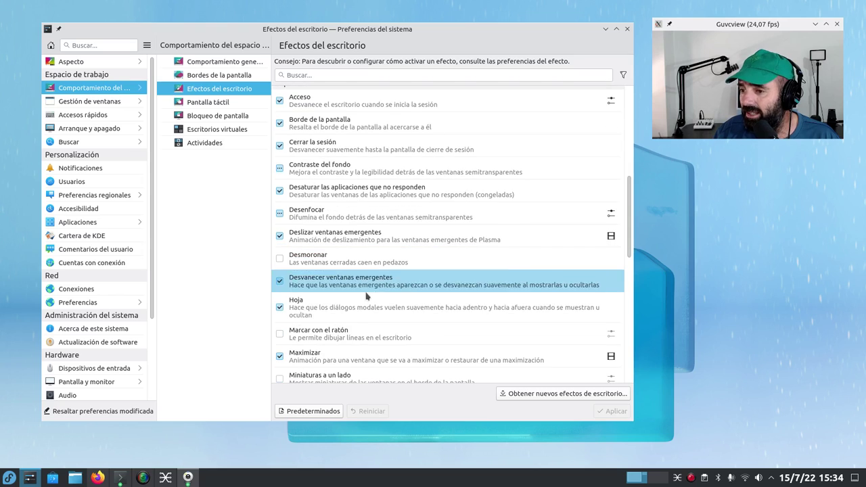
scroll(351, 301, down, 5)
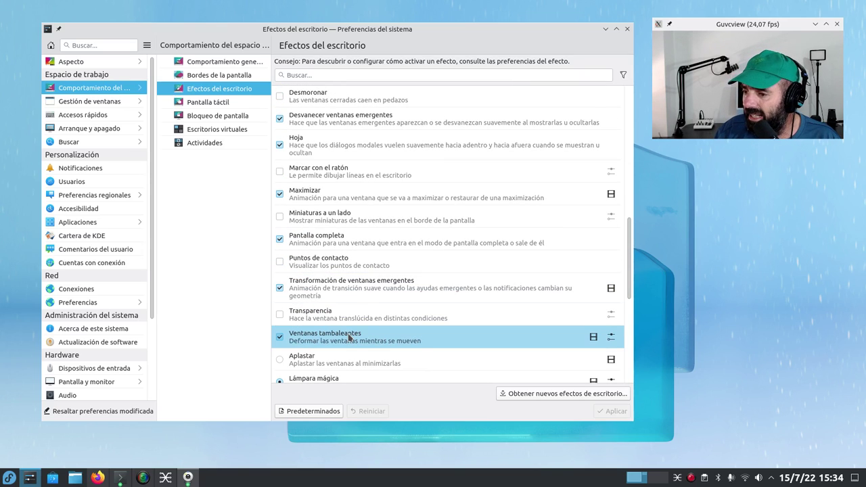
scroll(349, 338, down, 1)
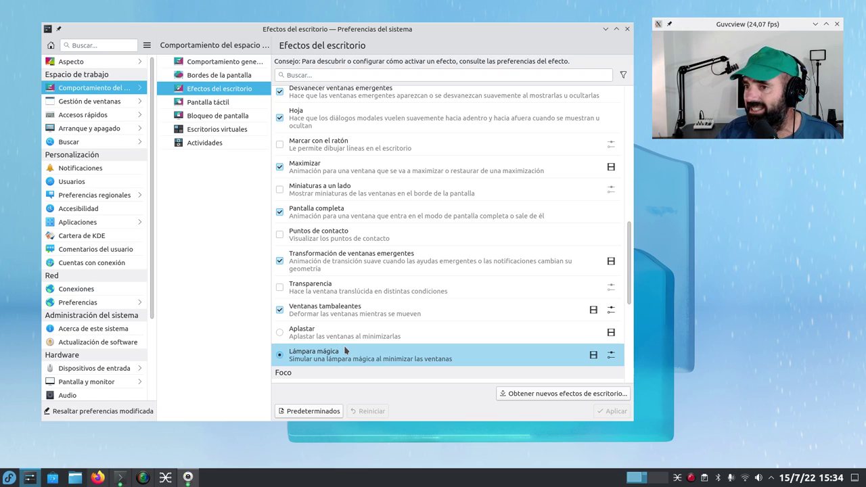
- Show the Escritorios virtuales page, switch to the second virtual desktop and return to the first one
click(232, 131)
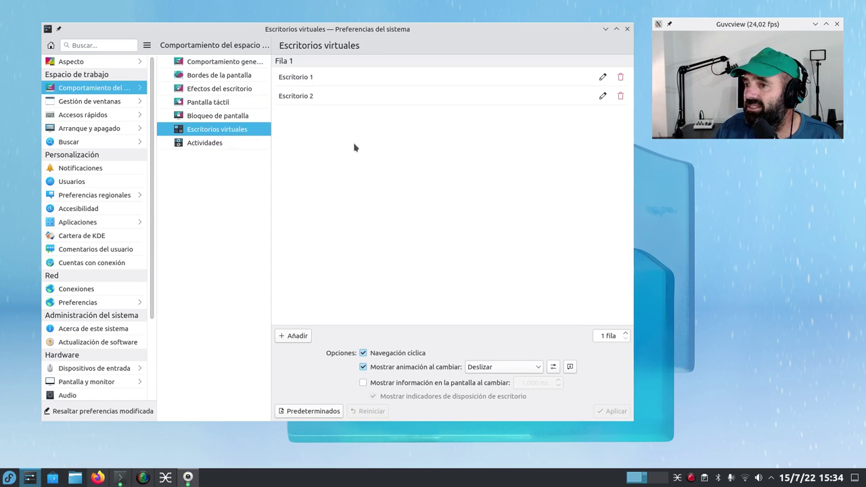
click(656, 480)
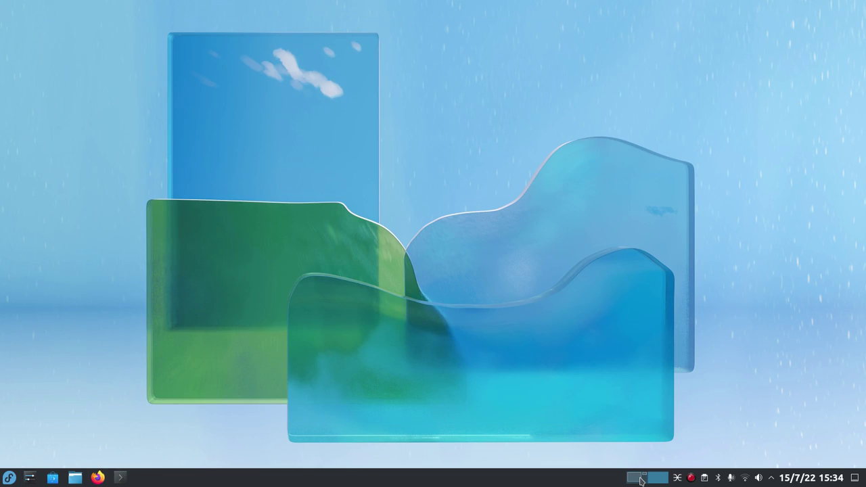
click(637, 479)
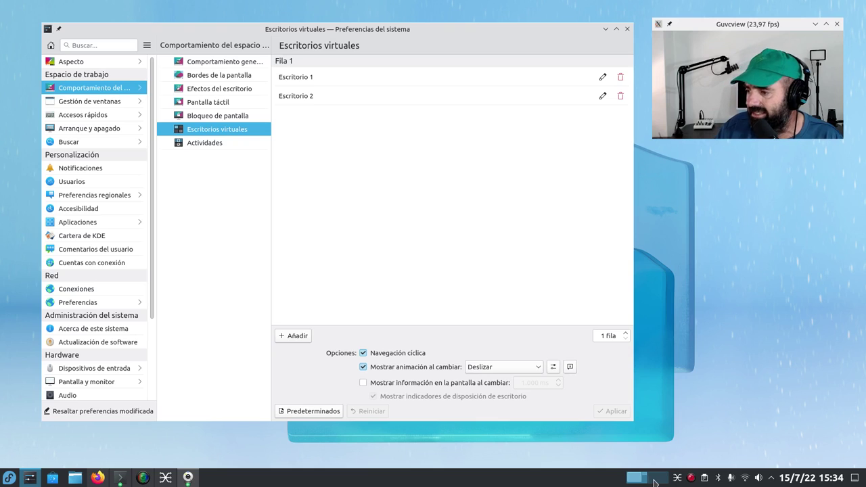
right_click(502, 479)
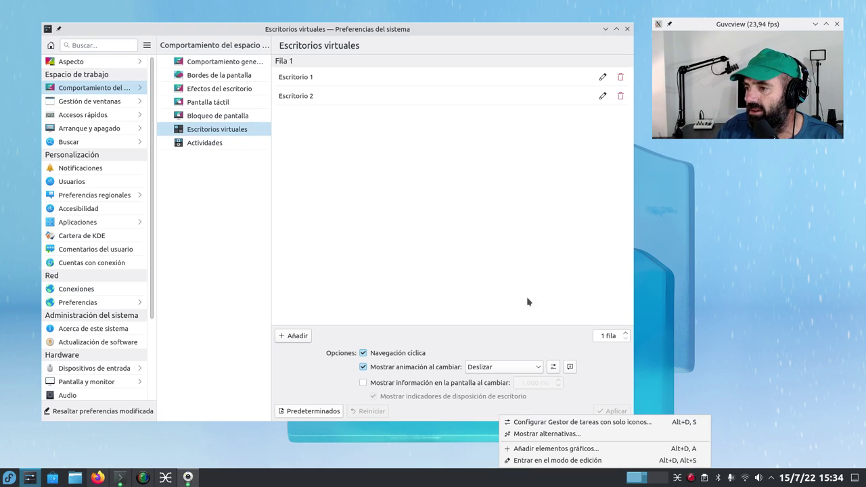
click(579, 379)
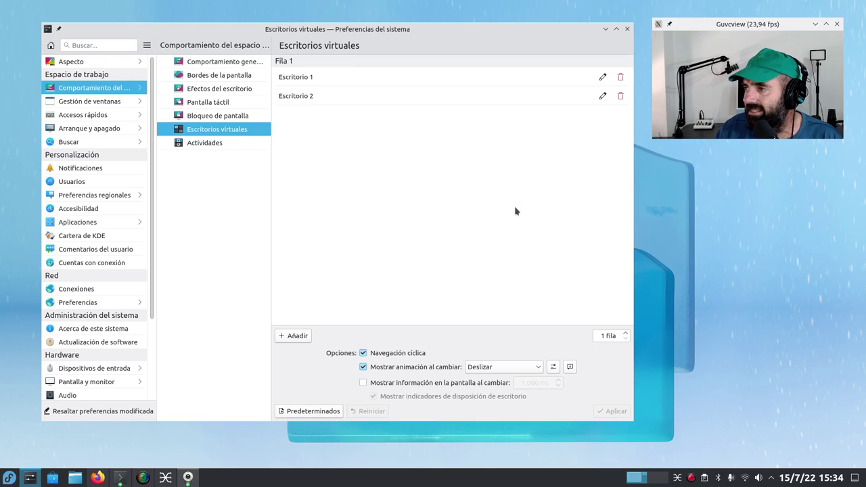
- View the Gestión de ventanas focus settings, and the SDDM login screen and Sesión de escritorio pages of Arranque y apagado
click(95, 101)
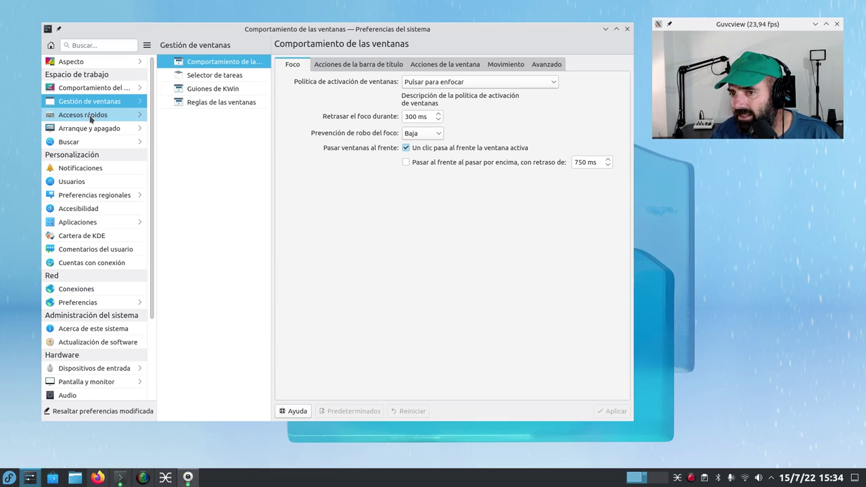
click(108, 128)
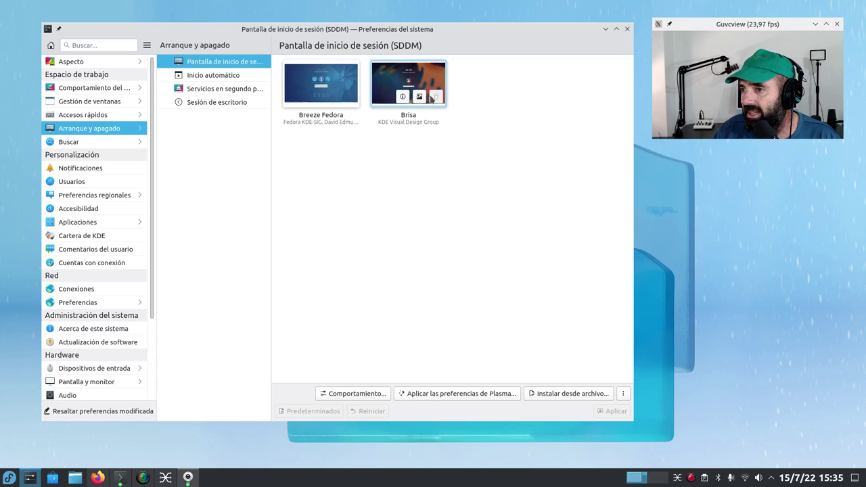
click(223, 108)
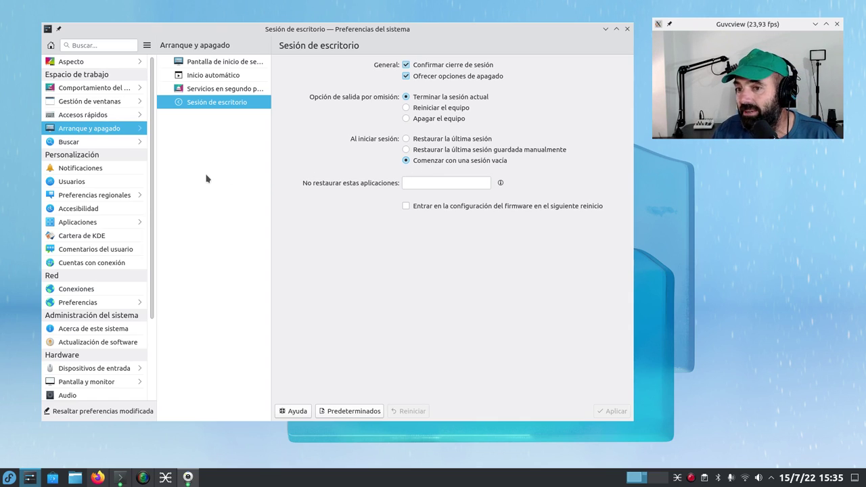
- Open Usuarios, show the avatars available for the user account and close the selection without choosing one
click(104, 183)
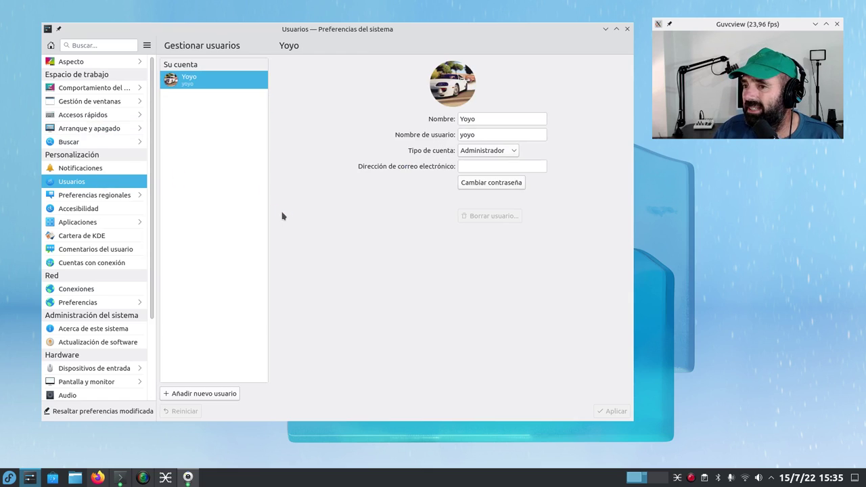
click(459, 97)
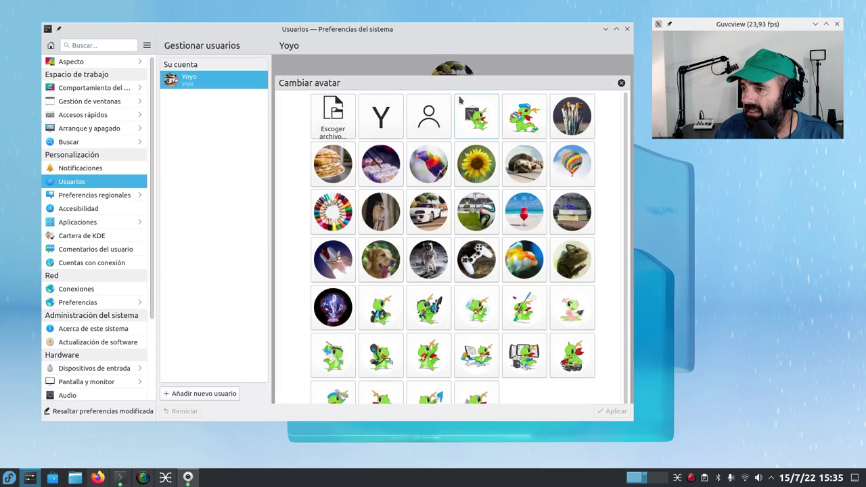
click(620, 82)
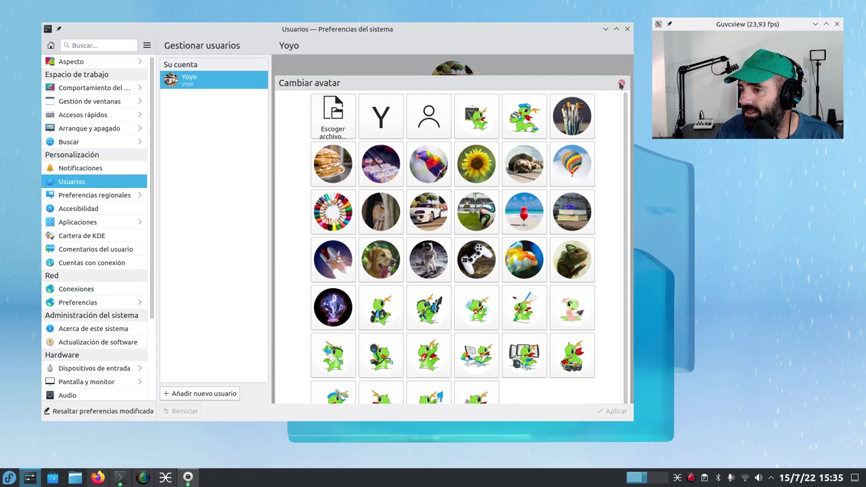
- Show Idioma and Fecha y hora under Preferencias regionales, and Asociaciones de archivos, Ubicaciones and Aplicaciones predeterminadas under Aplicaciones
click(89, 196)
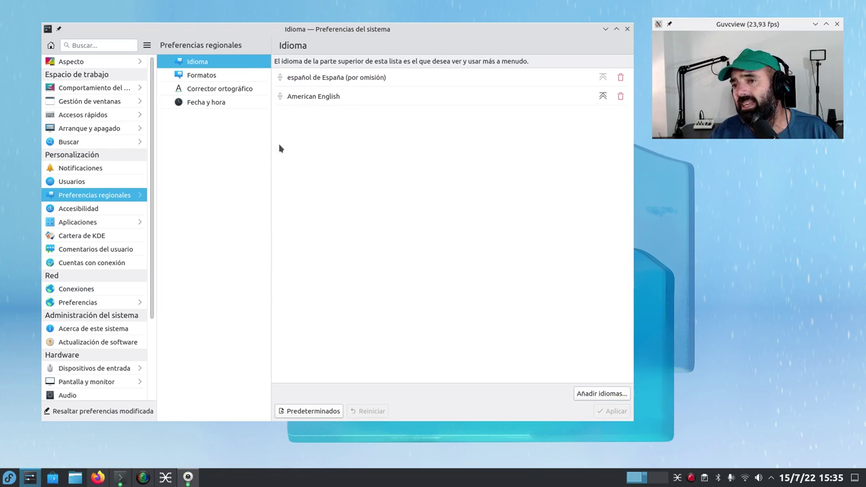
click(214, 104)
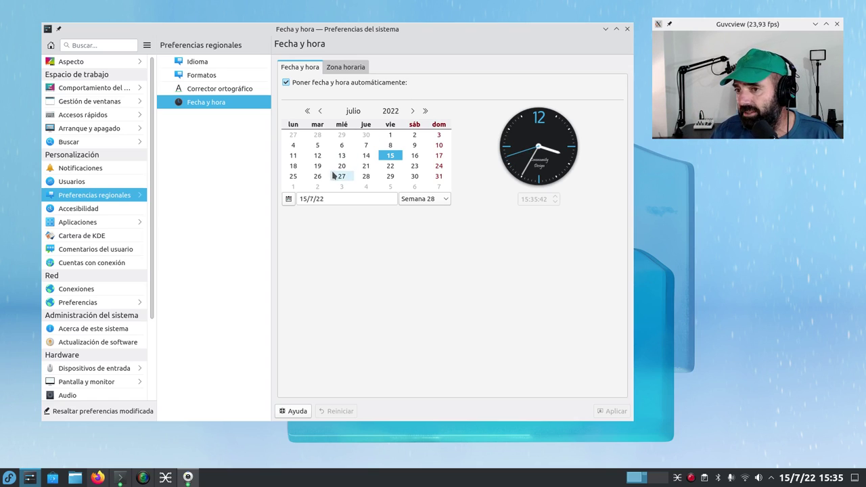
click(78, 222)
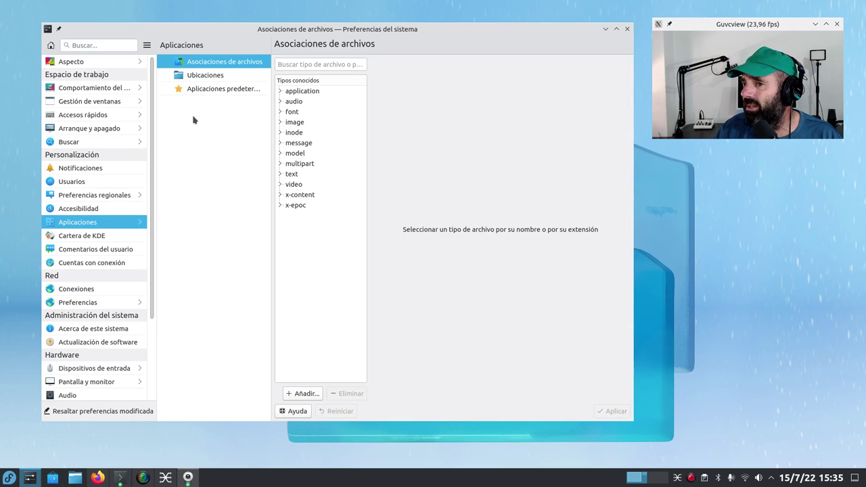
click(210, 75)
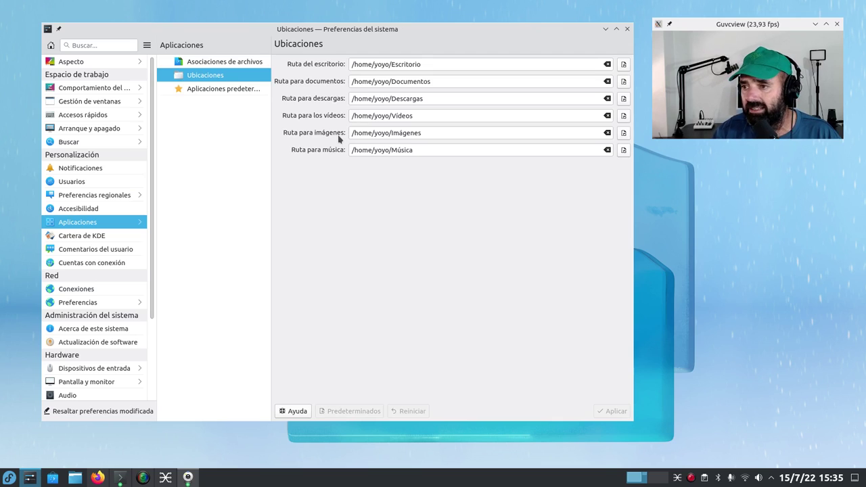
click(210, 91)
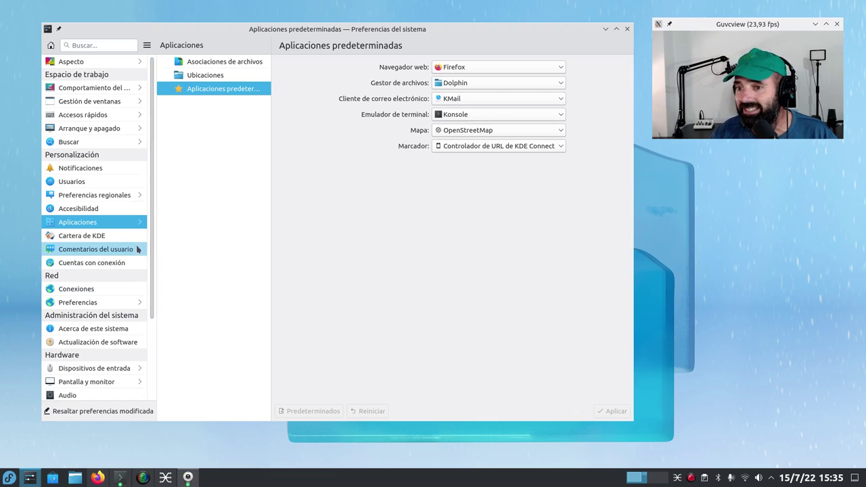
- Show the Cartera de KDE, Comentarios del usuario and Acerca de este sistema pages of the system preferences
click(117, 233)
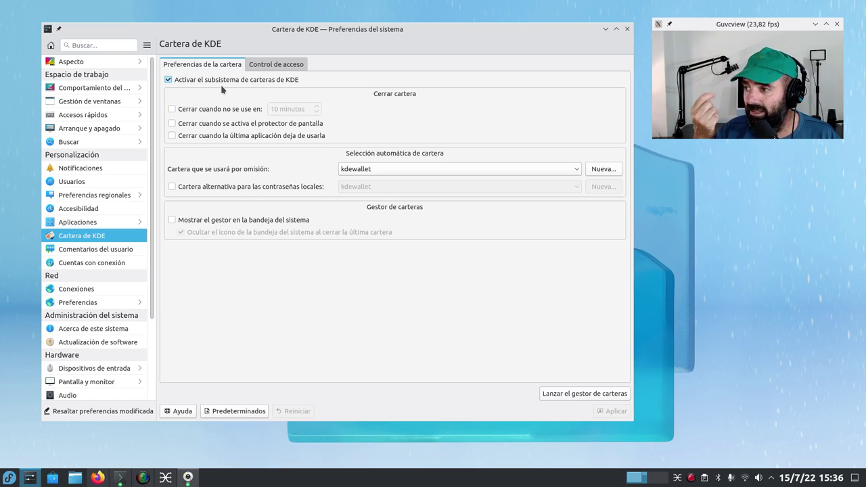
click(95, 249)
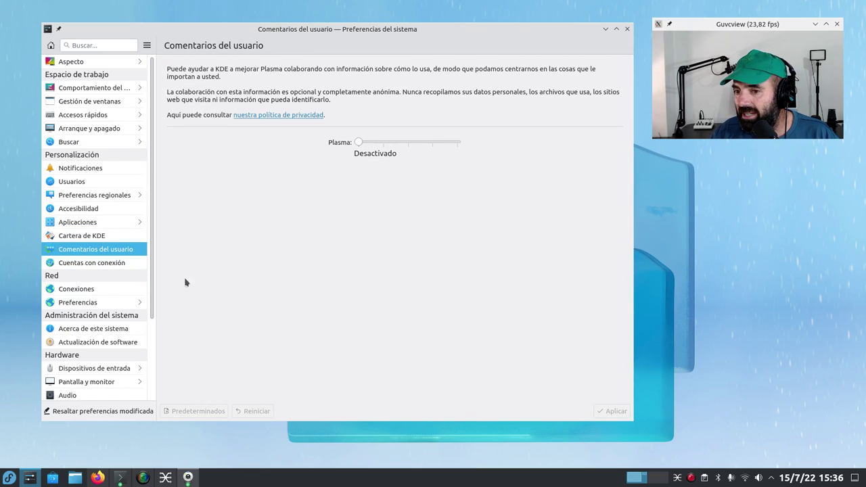
scroll(140, 304, down, 2)
click(133, 301)
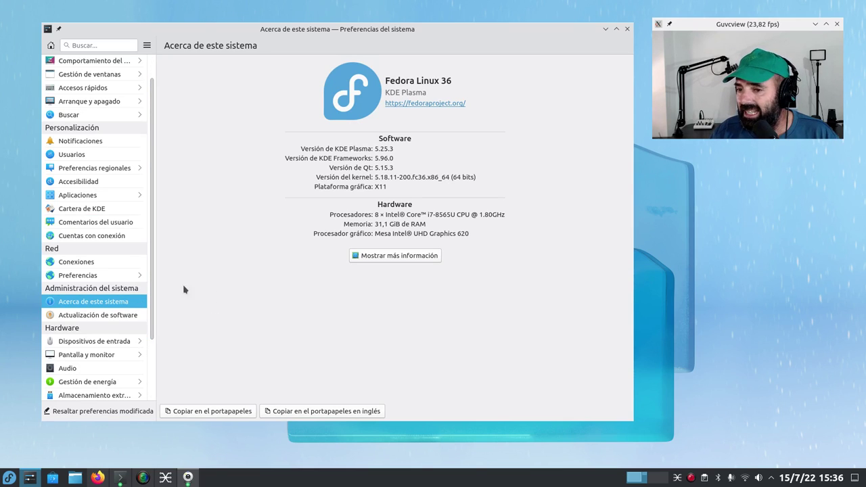
- Show the available refresh rates under Pantalla y monitor without changing the selection, and view the Compositor page
click(86, 355)
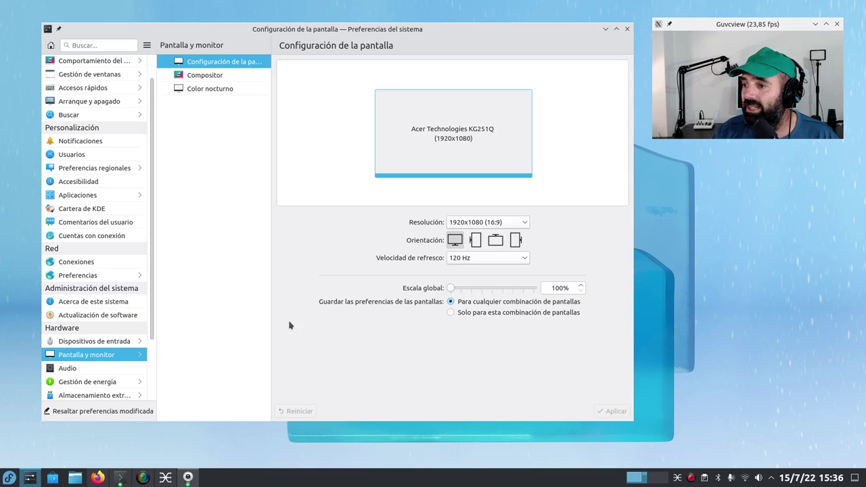
click(476, 260)
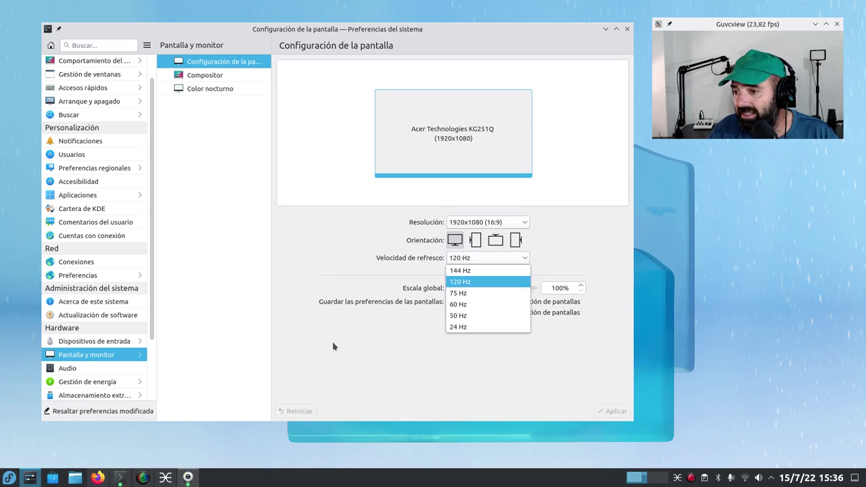
click(328, 363)
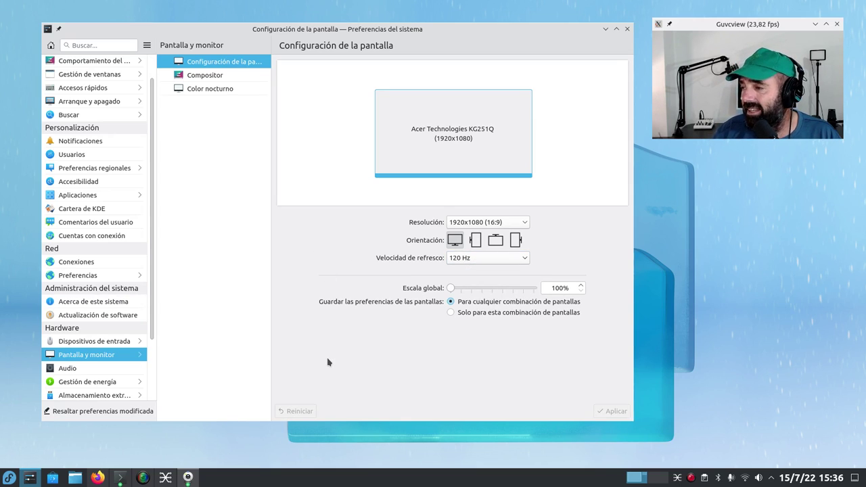
click(474, 260)
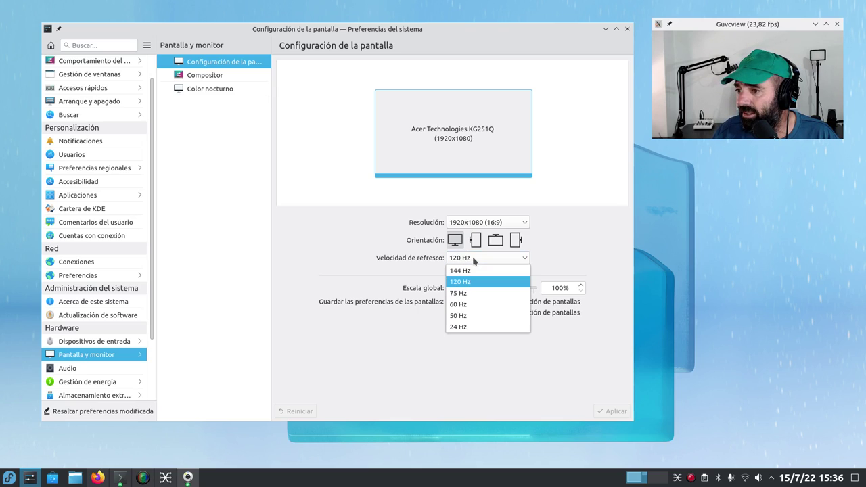
click(340, 374)
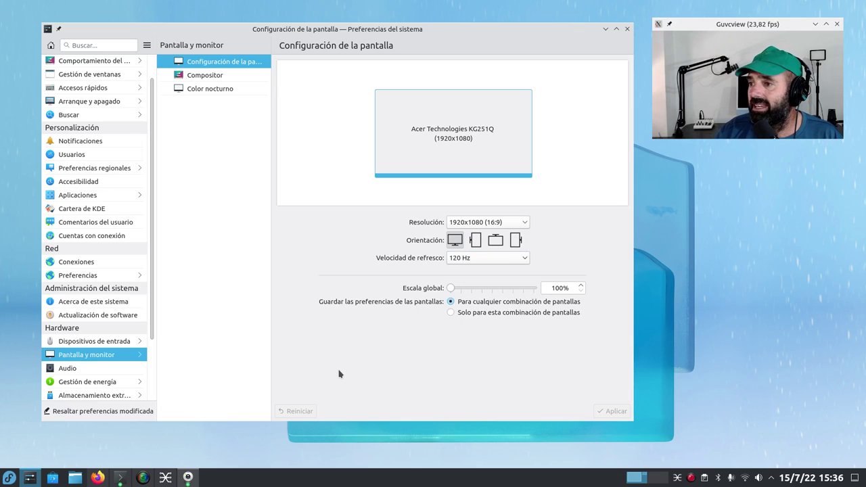
click(477, 262)
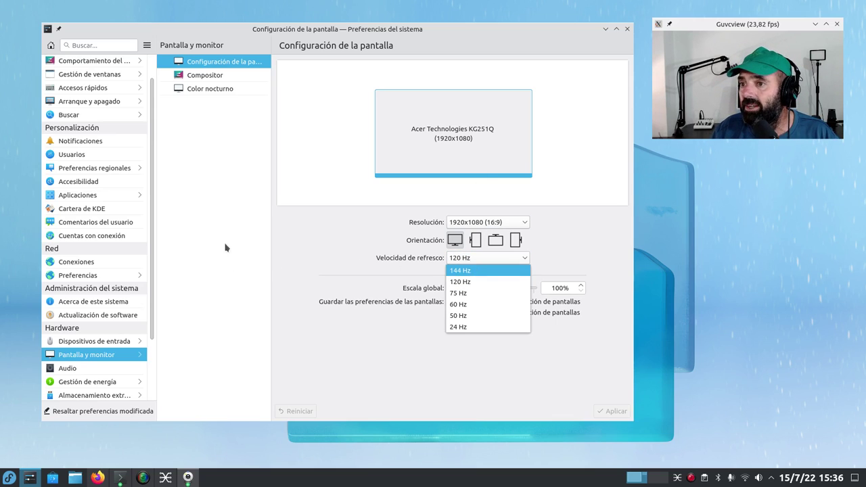
click(287, 278)
click(212, 78)
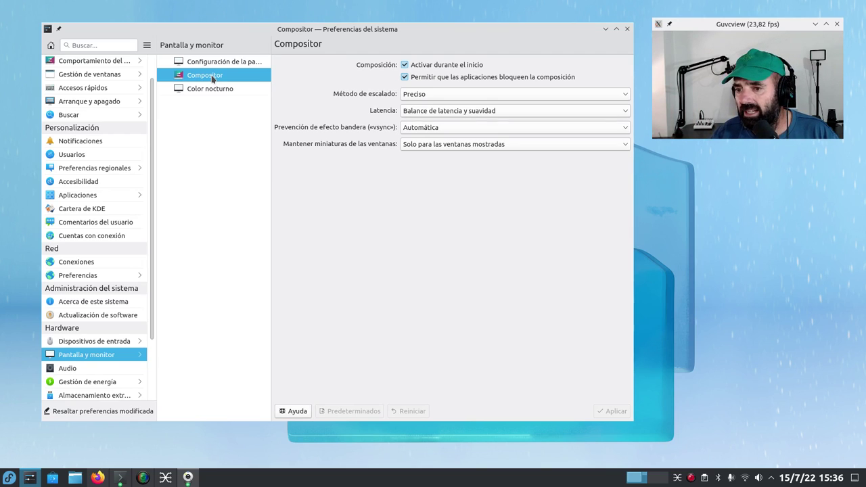
- View the Audio devices page and the Ahorro de energía page of Gestión de energía
click(78, 366)
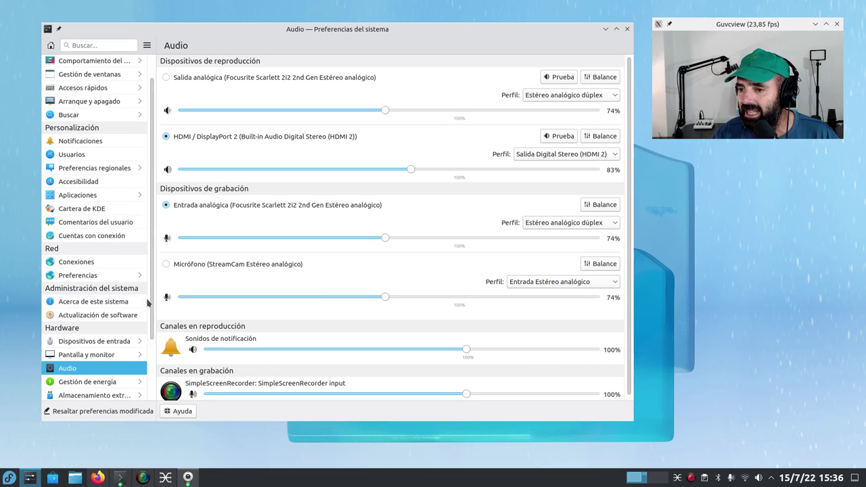
drag(153, 310, 156, 374)
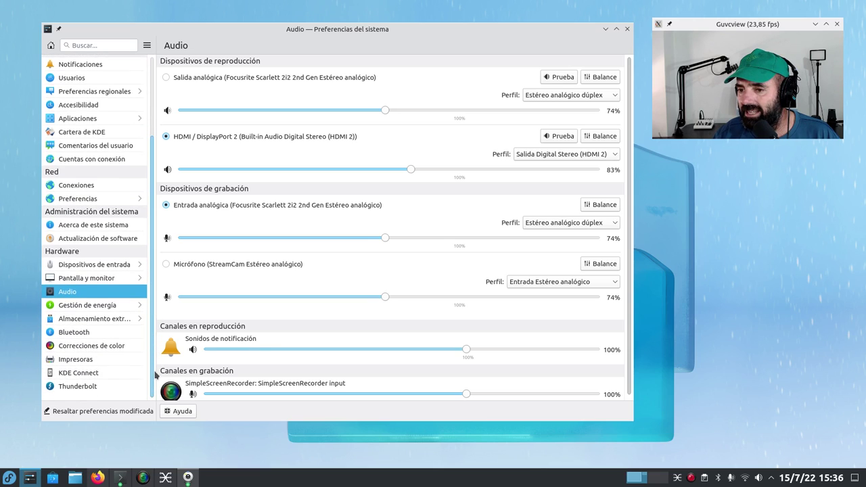
click(84, 305)
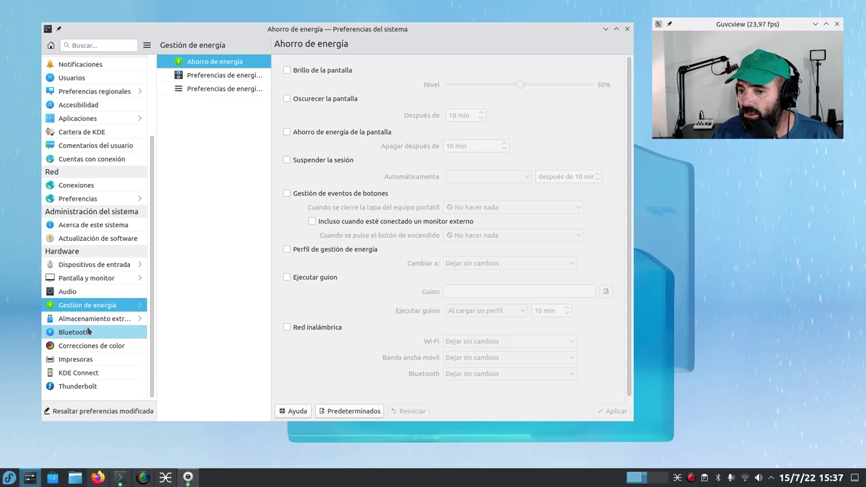
- Open KDE Connect, shrink the window, show the plugins of the paired iPhone, and close the system preferences
click(77, 373)
drag(640, 429, 548, 405)
click(186, 85)
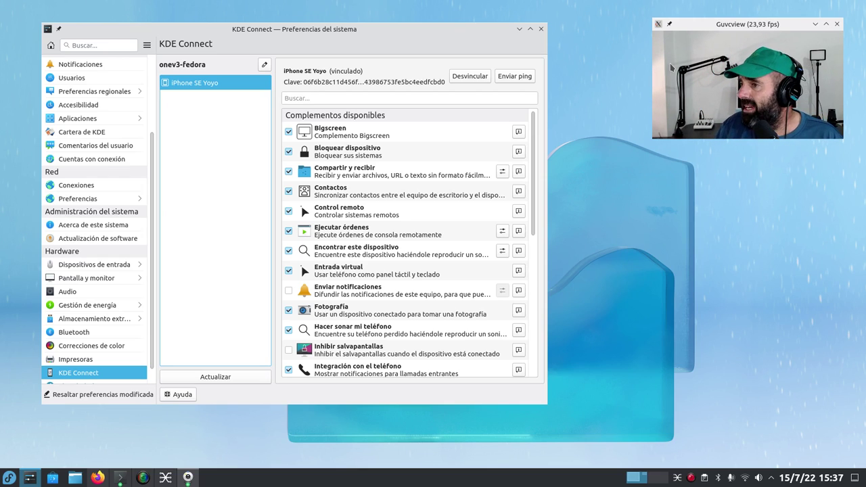
click(542, 29)
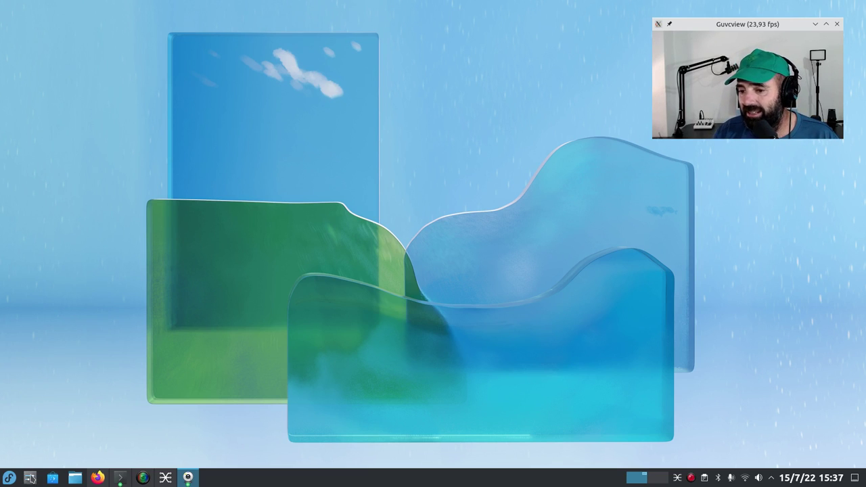
- Launch the Discover software centre to show its start page and close it again
click(52, 478)
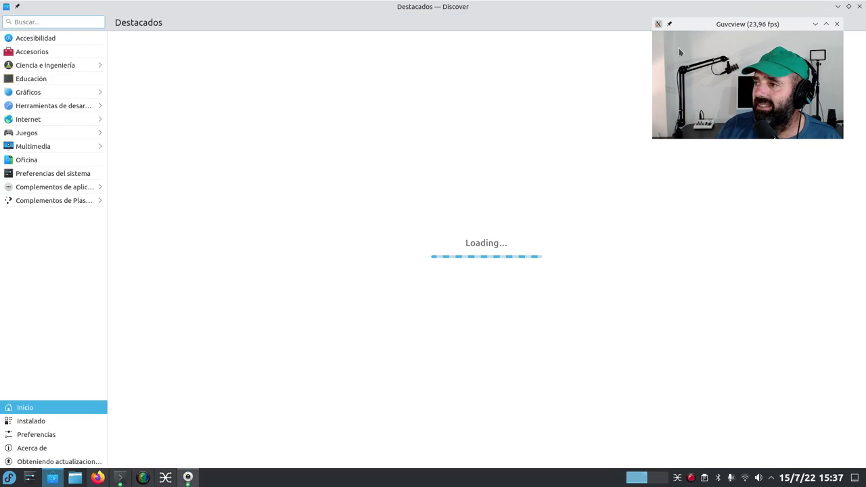
click(849, 6)
click(549, 6)
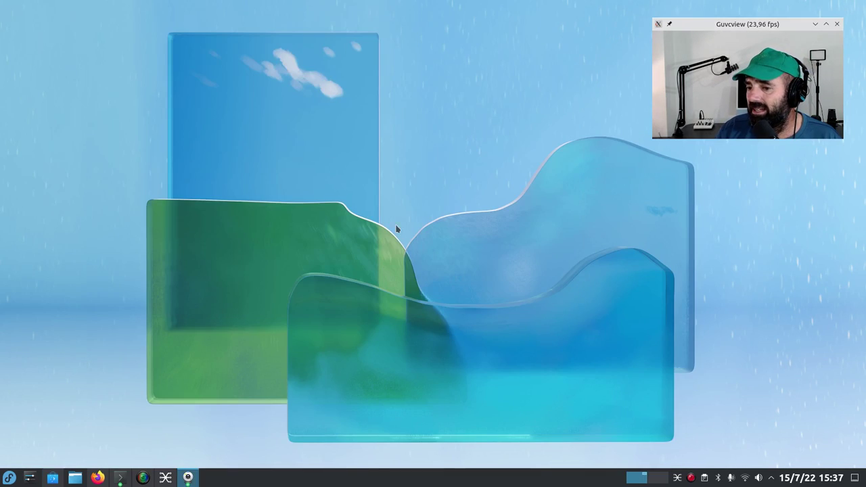
- Switch to Firefox, bring up the MuyLinux Fedora 36 Workstation configuration guide, enlarge the window and skim the article
click(97, 478)
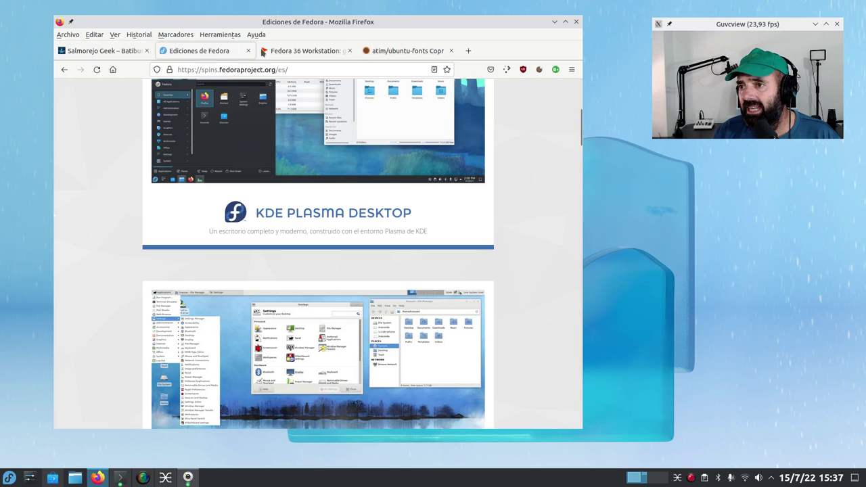
click(288, 52)
drag(579, 430, 651, 449)
scroll(377, 258, down, 20)
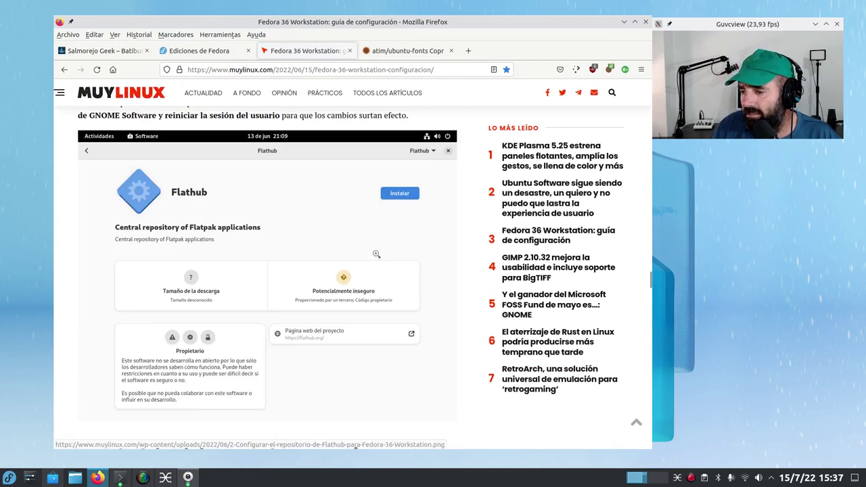
scroll(377, 253, up, 20)
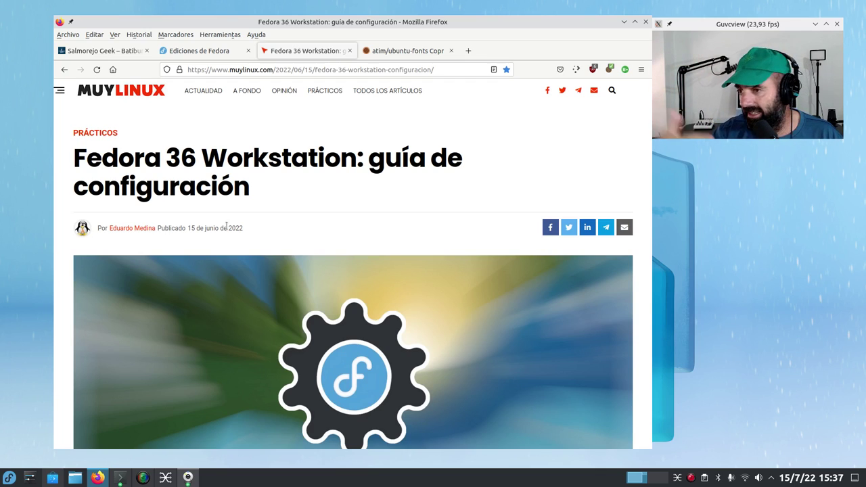
- Read through the guide's introduction and its section on configuring the RPM Fusion repositories in Fedora
scroll(202, 266, down, 15)
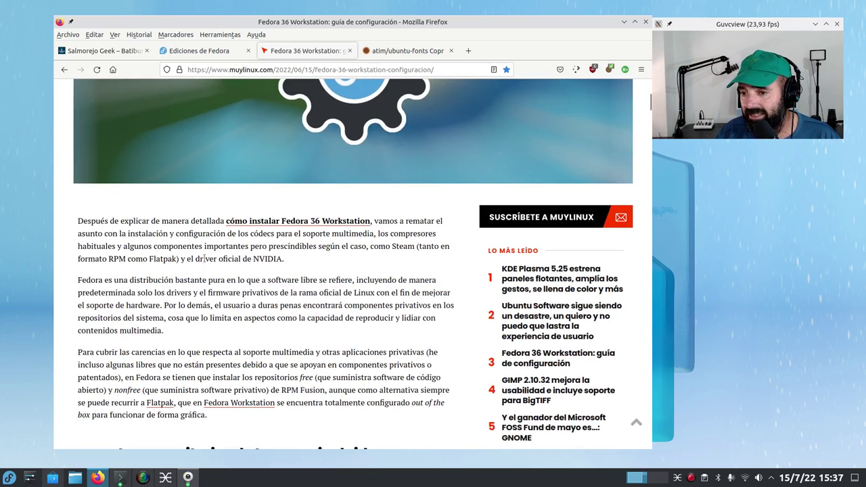
scroll(203, 251, up, 3)
scroll(203, 251, down, 8)
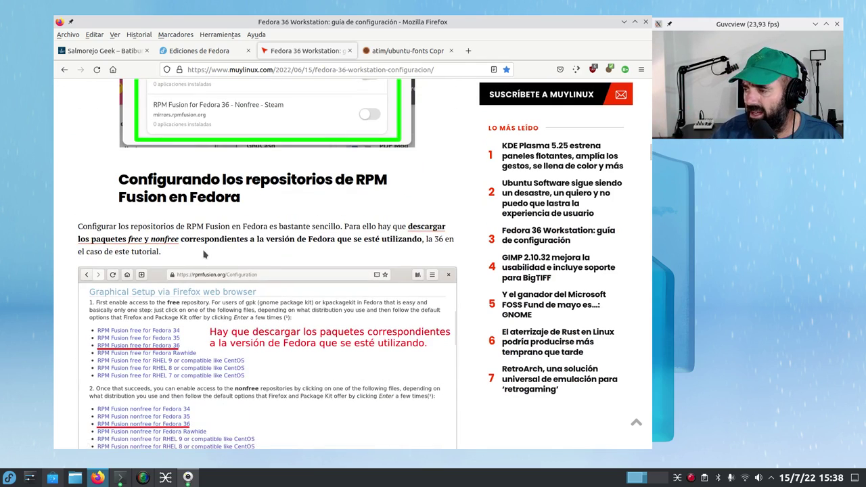
scroll(203, 257, down, 3)
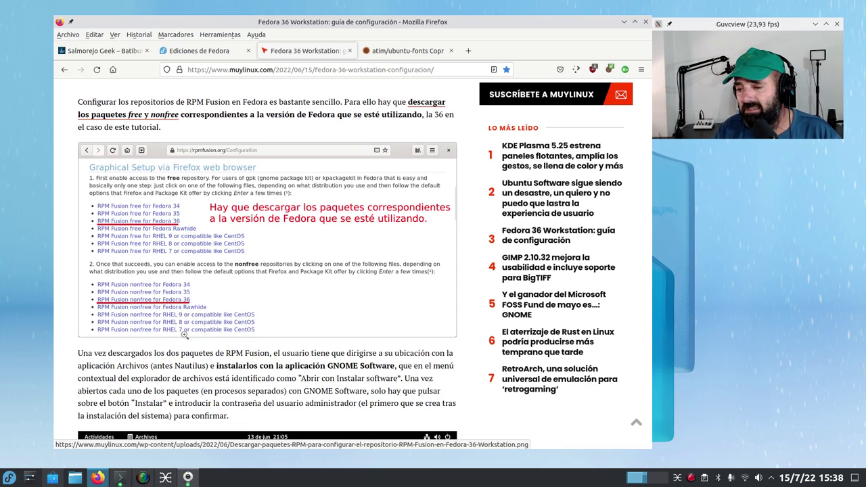
scroll(181, 342, down, 20)
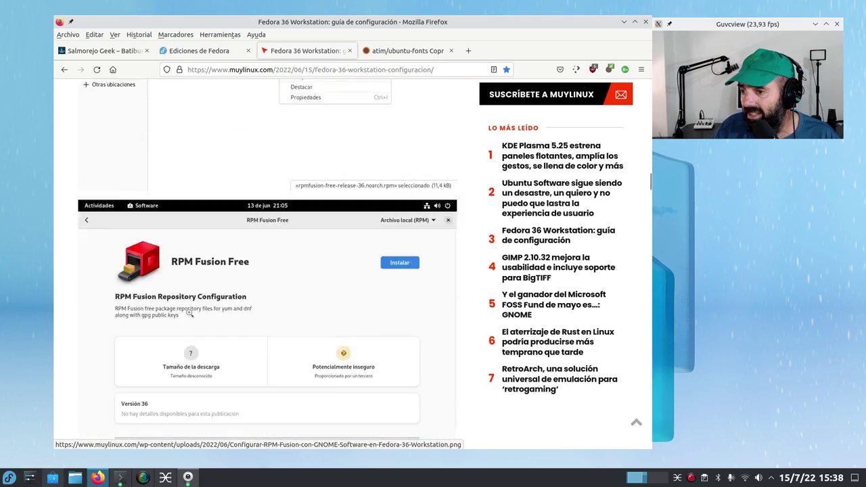
- Review the guide's DNFDragora section and the instructions for downloading the Flathub repository file
scroll(195, 294, down, 6)
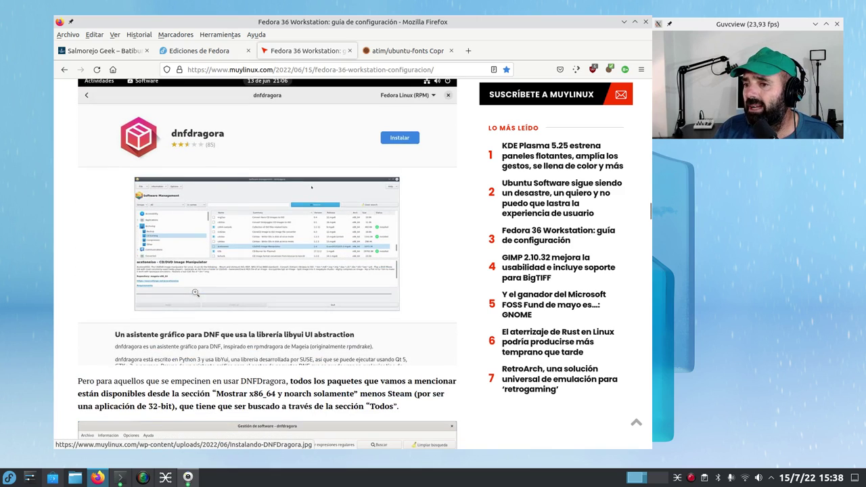
scroll(195, 292, up, 3)
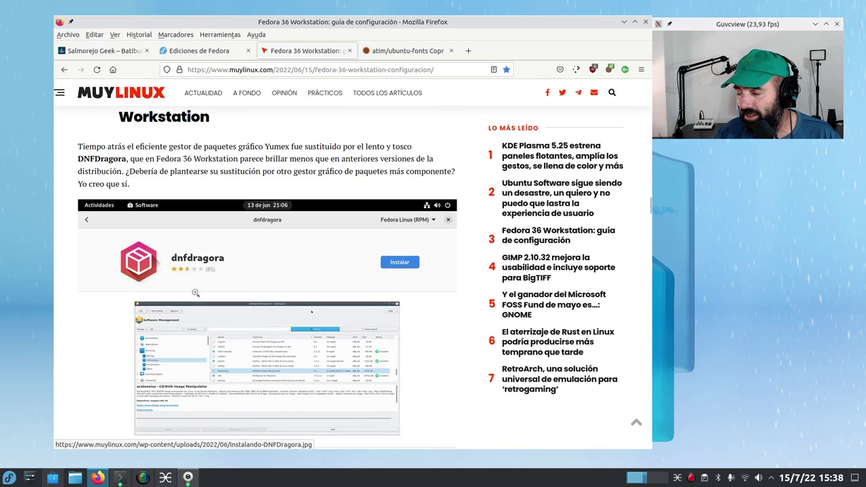
scroll(212, 289, down, 10)
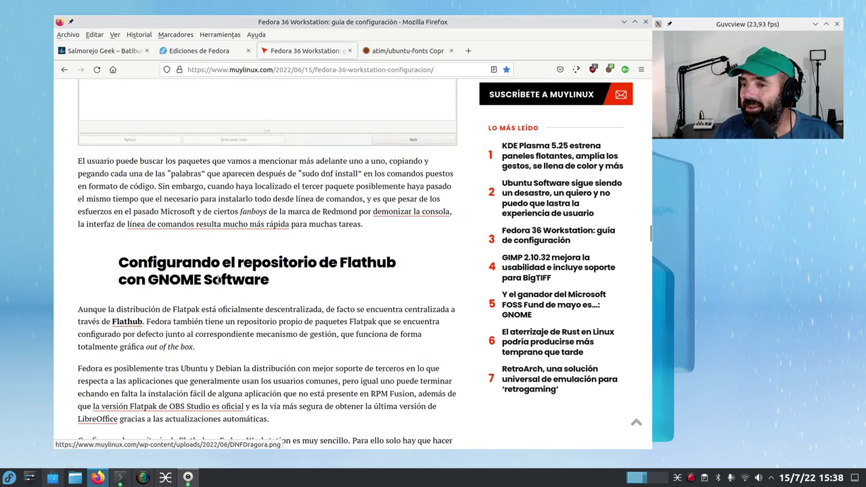
scroll(218, 280, down, 8)
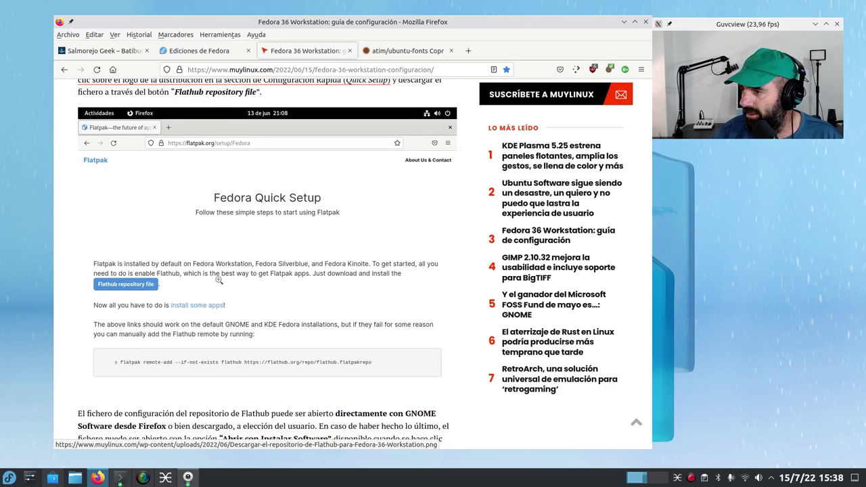
- In Dolphin, show the downloaded repository files in Descargas, check the context options of flathub.flatpakrepo, and close the file manager
click(75, 478)
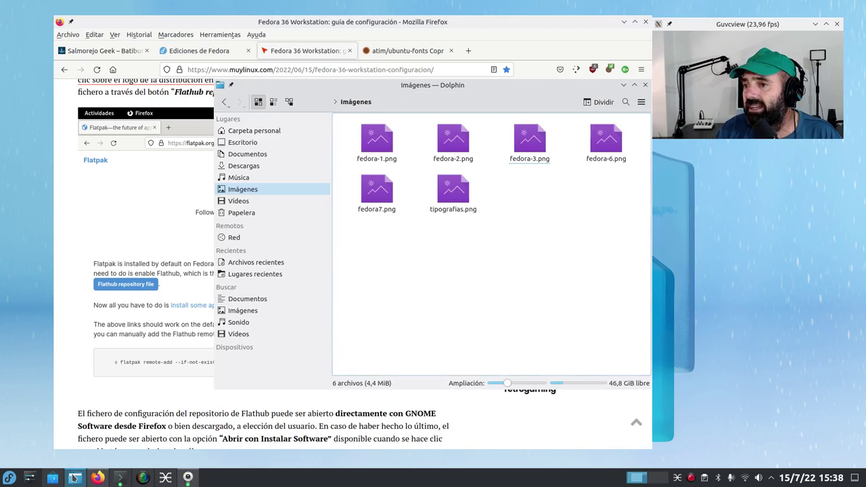
drag(491, 90, 389, 90)
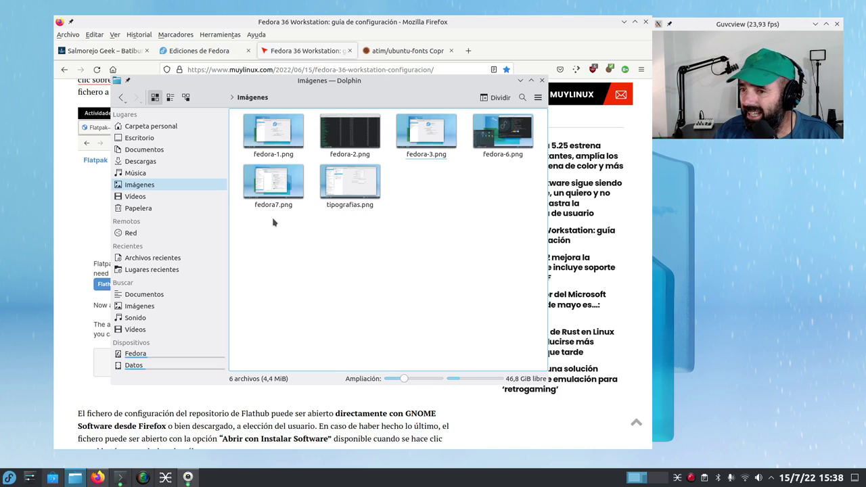
click(155, 164)
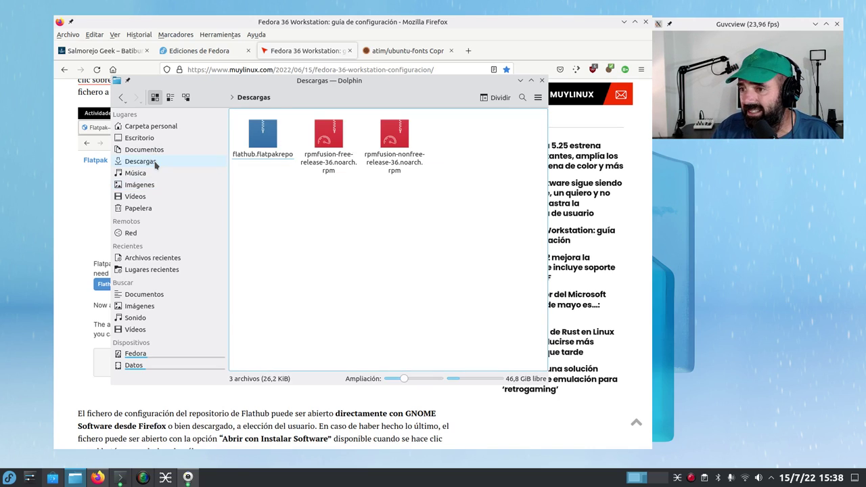
right_click(261, 145)
mouse_move(301, 162)
key(Escape)
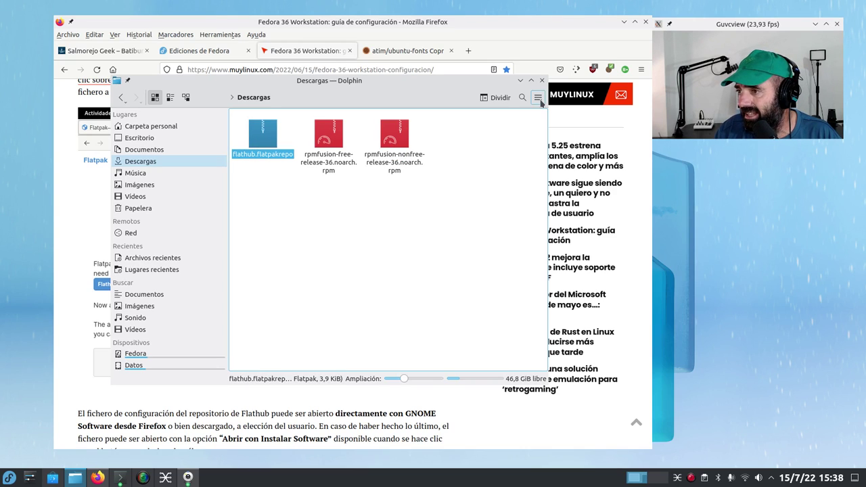
click(542, 81)
- Continue through the guide to the "Instalando códecs y compresores" section and show its dnf install command
scroll(118, 284, down, 5)
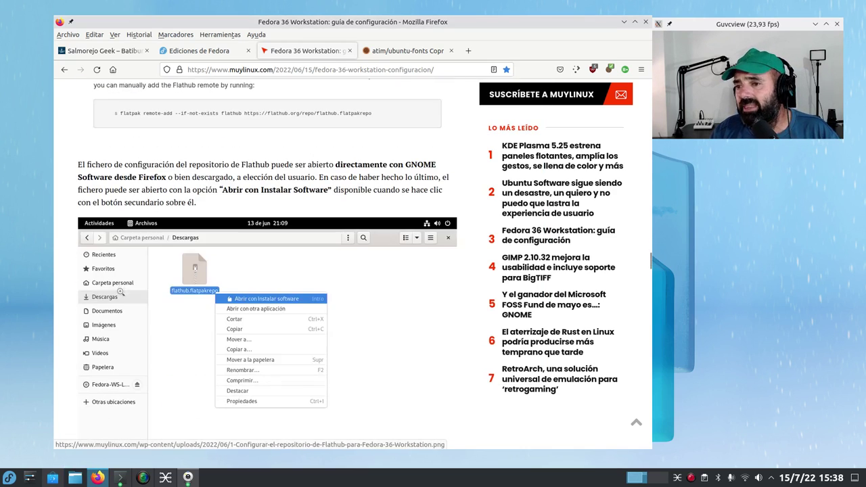
scroll(118, 284, up, 3)
scroll(118, 284, down, 7)
scroll(117, 284, down, 10)
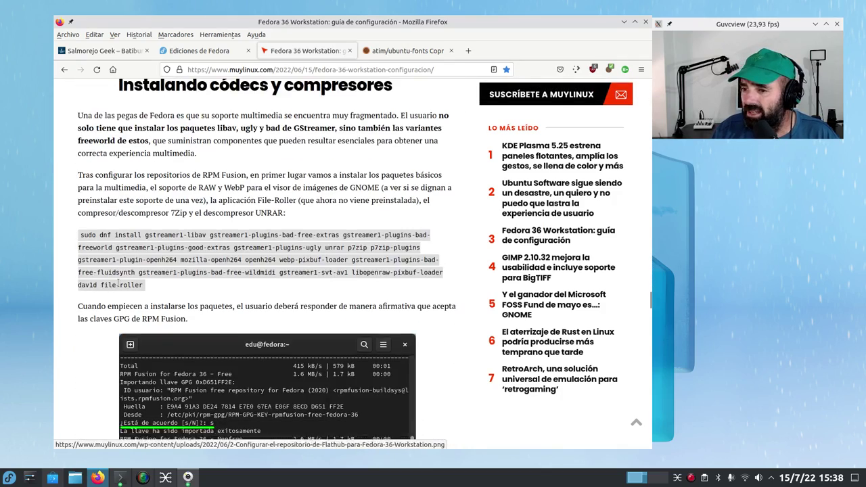
scroll(155, 259, up, 2)
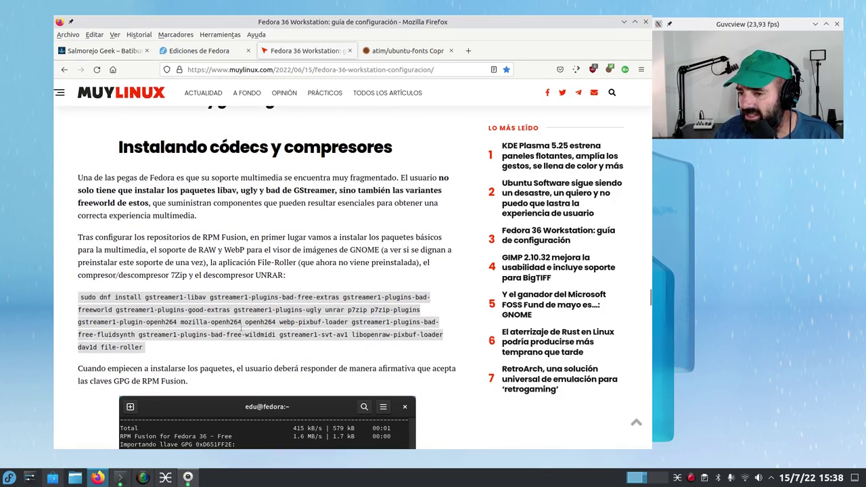
- Read through the rest of the guide, from codecs and NVIDIA drivers to Steam, video rendering and SELinux, and minimize Firefox
scroll(149, 334, down, 6)
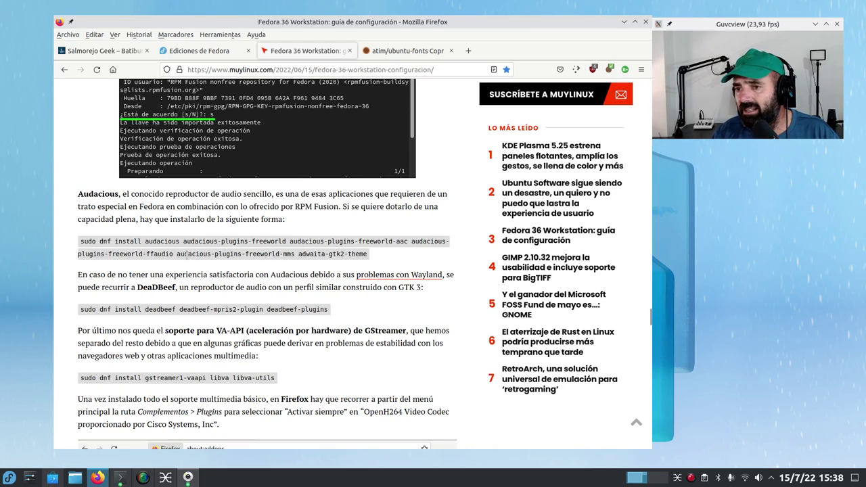
scroll(187, 255, down, 3)
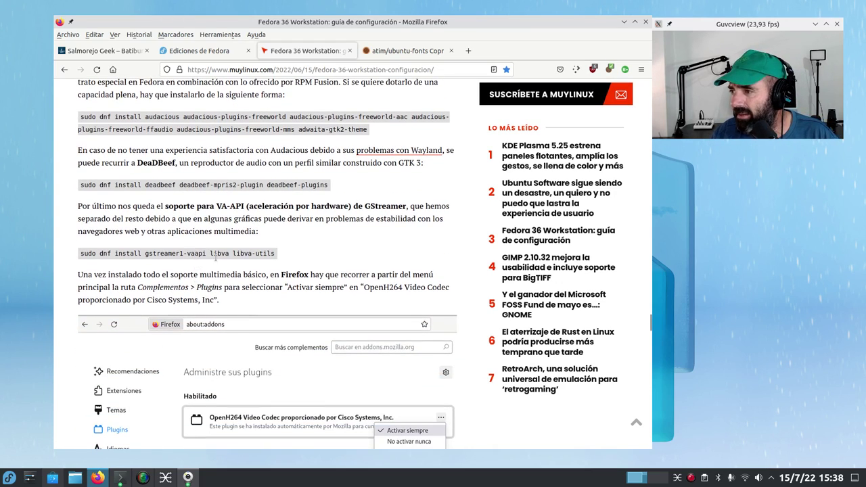
scroll(215, 257, down, 12)
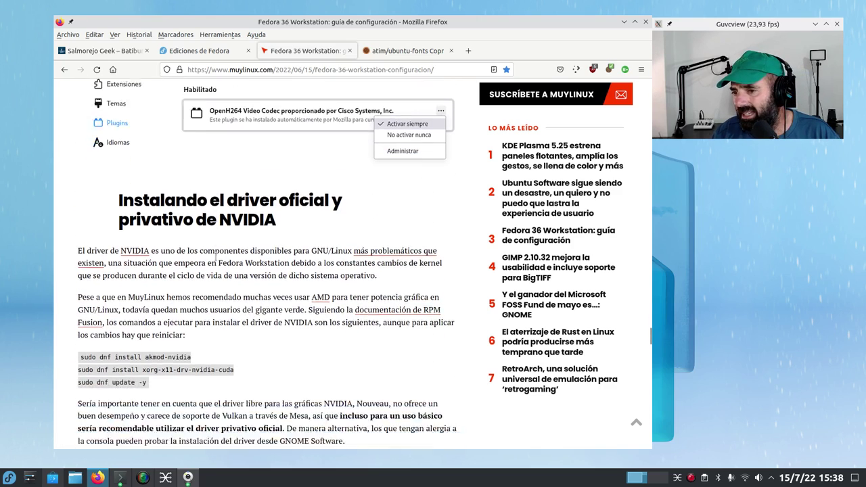
scroll(215, 257, down, 10)
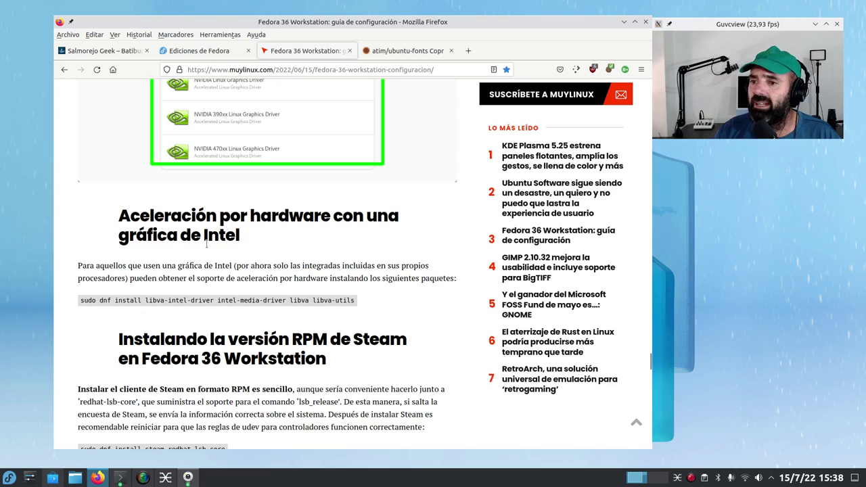
scroll(283, 303, down, 10)
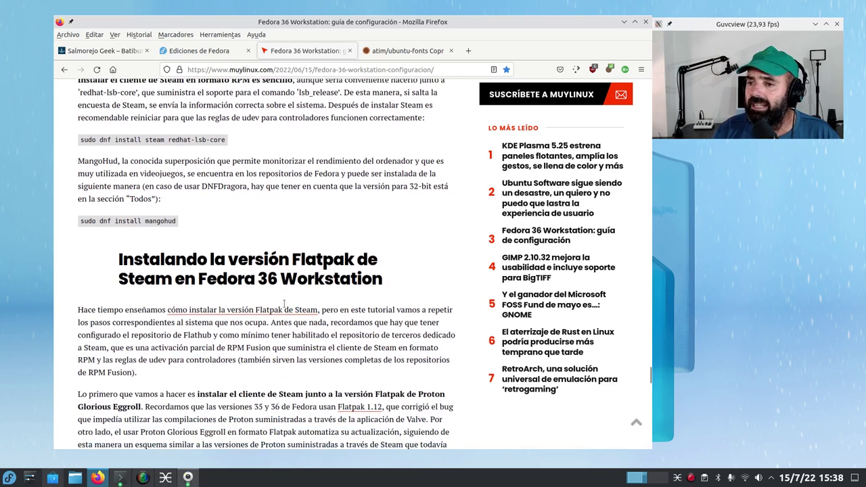
scroll(283, 302, down, 15)
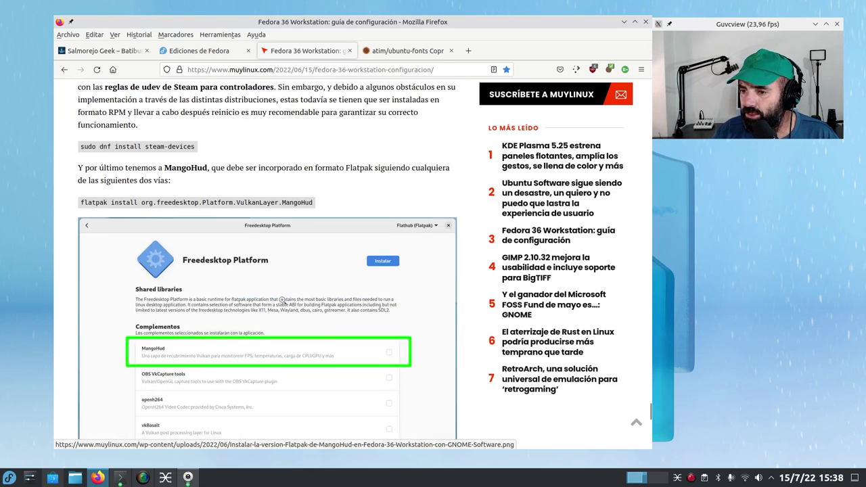
scroll(283, 303, up, 5)
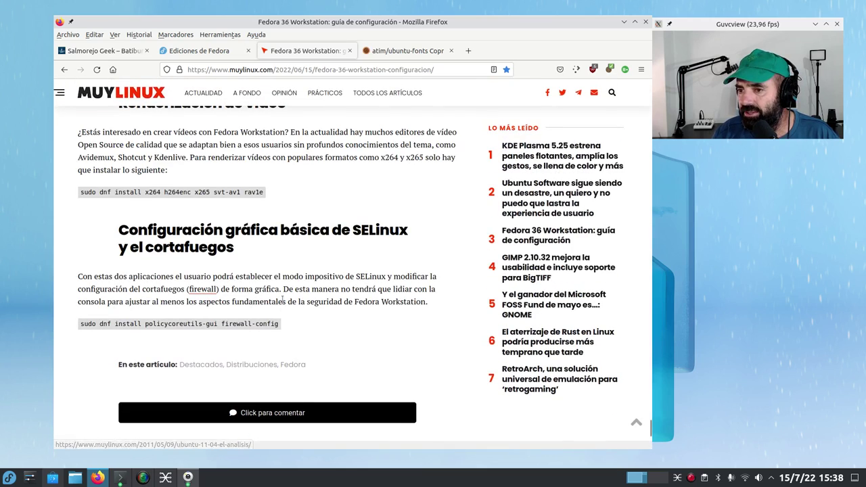
scroll(181, 220, up, 3)
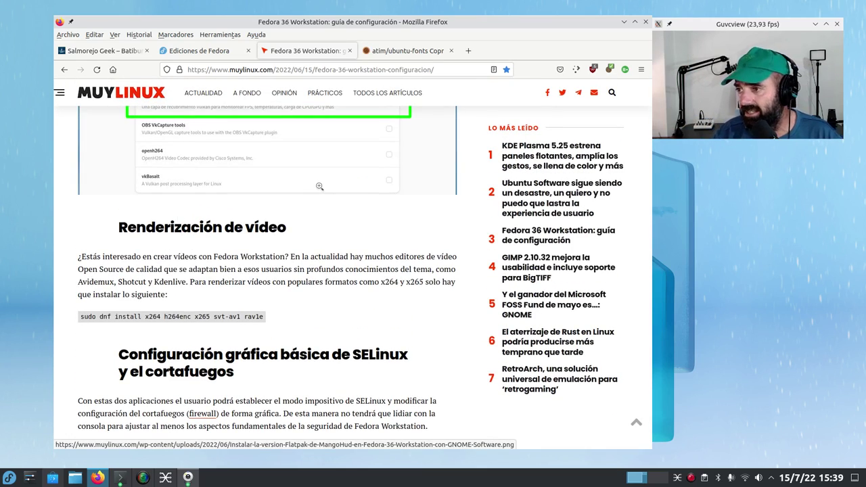
click(625, 22)
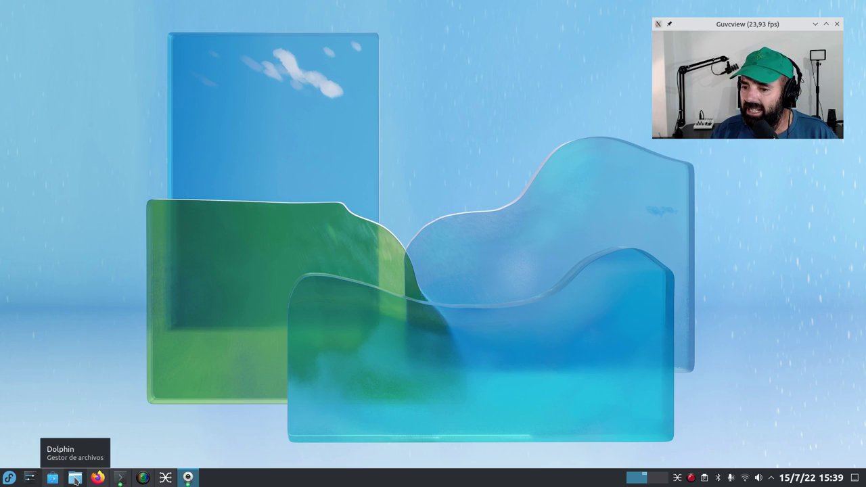
- In Firefox, show the ubuntu-fonts Copr project page, highlight its dnf installation command, and minimize the browser
click(98, 478)
click(407, 50)
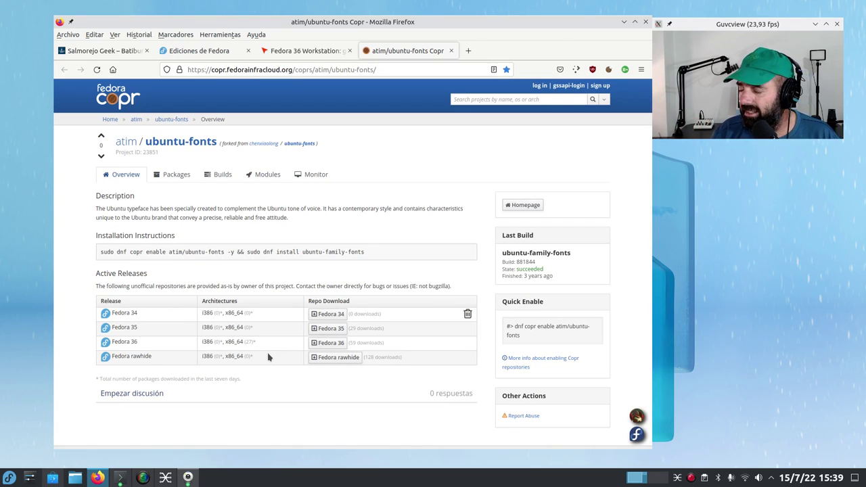
drag(488, 30, 467, 25)
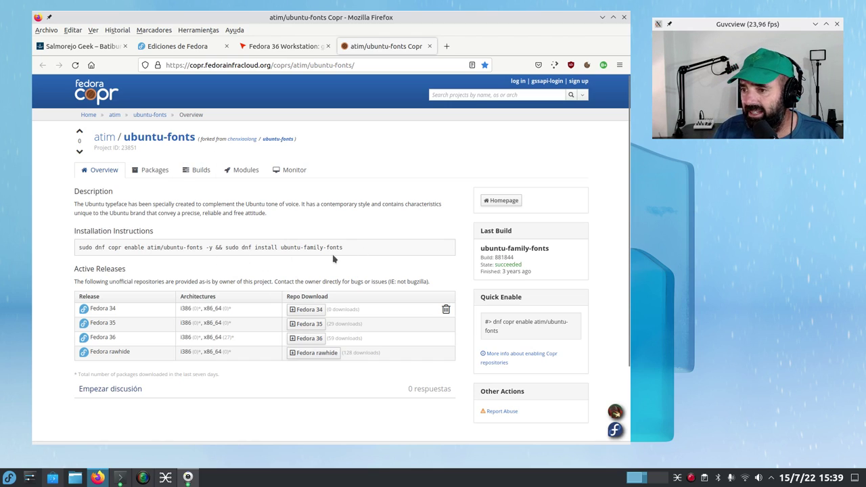
drag(355, 251, 73, 247)
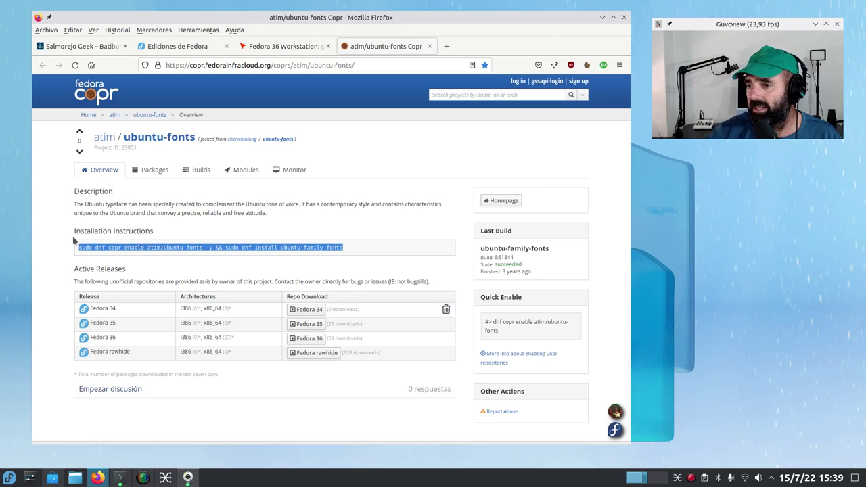
click(364, 247)
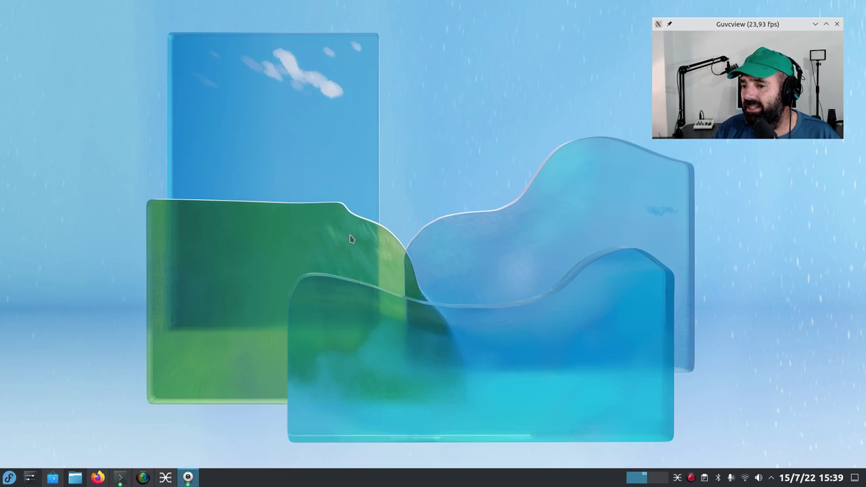
click(603, 17)
- Open Discover, enlarge its window, and place it on the desktop clear of the webcam window
click(53, 479)
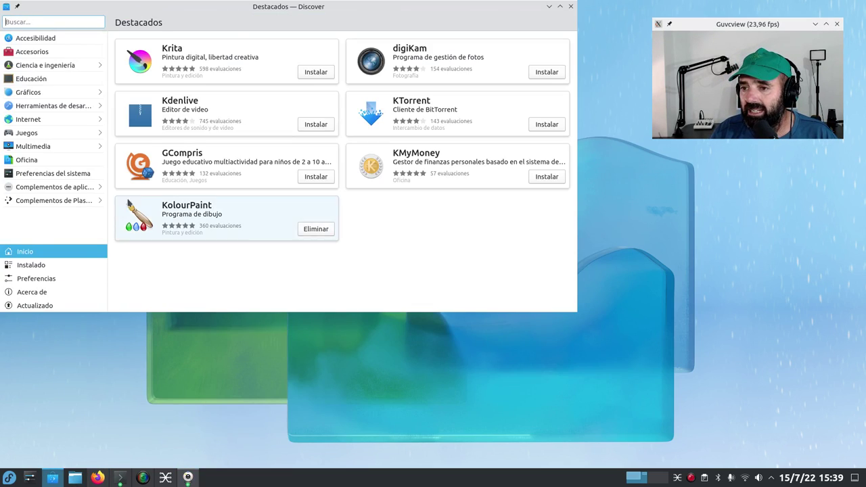
drag(273, 8, 321, 33)
drag(626, 337, 608, 424)
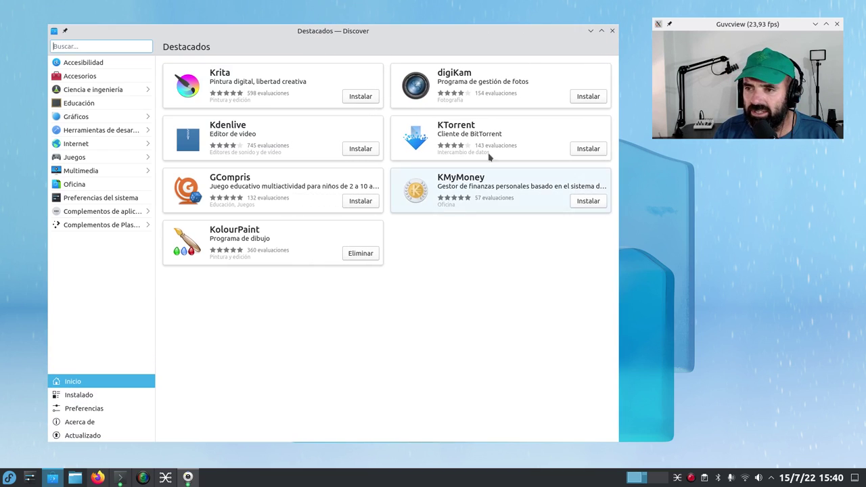
drag(406, 50, 390, 26)
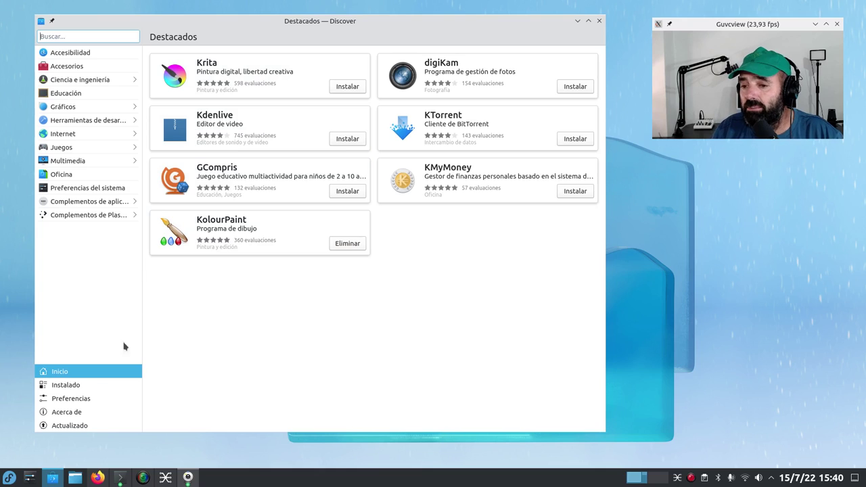
- Review Discover's installed applications, the full list of software sources in Preferencias, and the Acerca de information
click(88, 384)
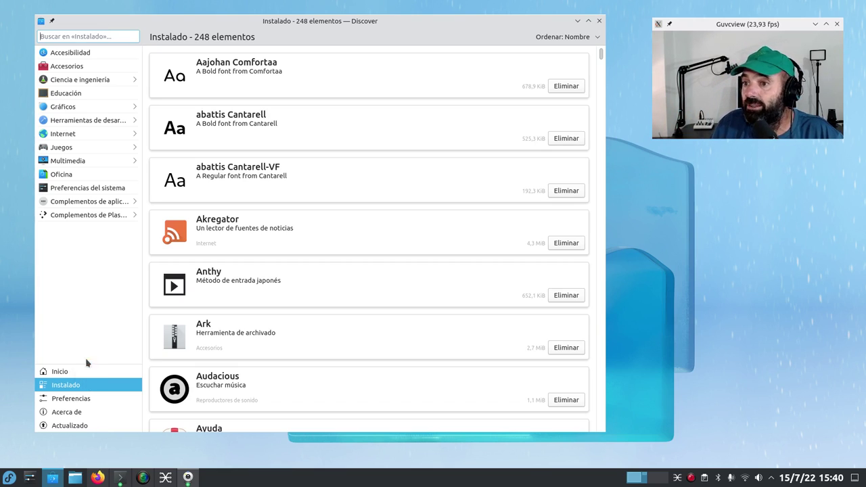
click(72, 400)
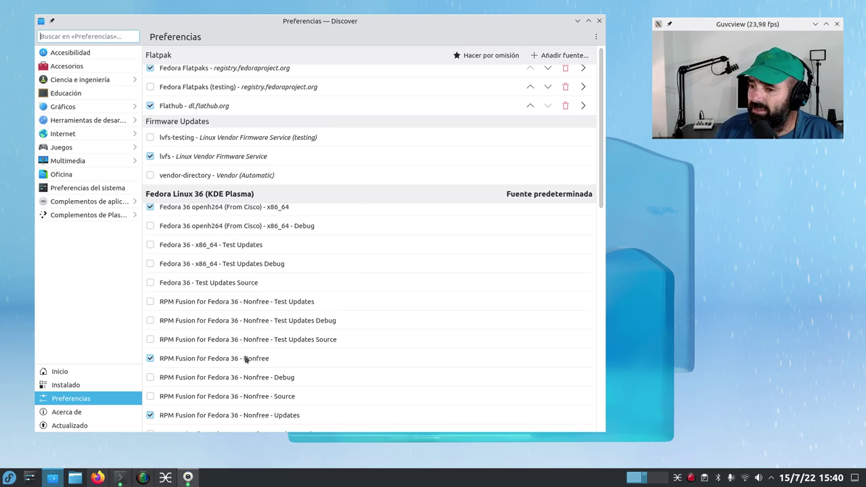
drag(604, 213, 607, 446)
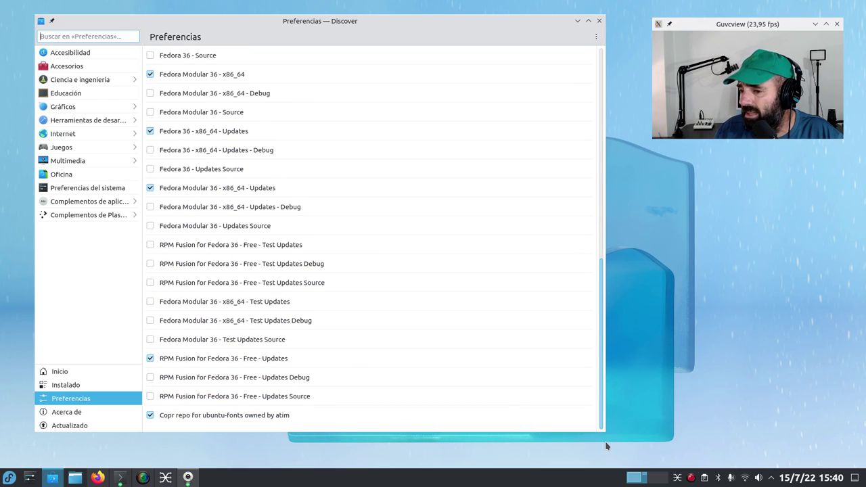
click(71, 412)
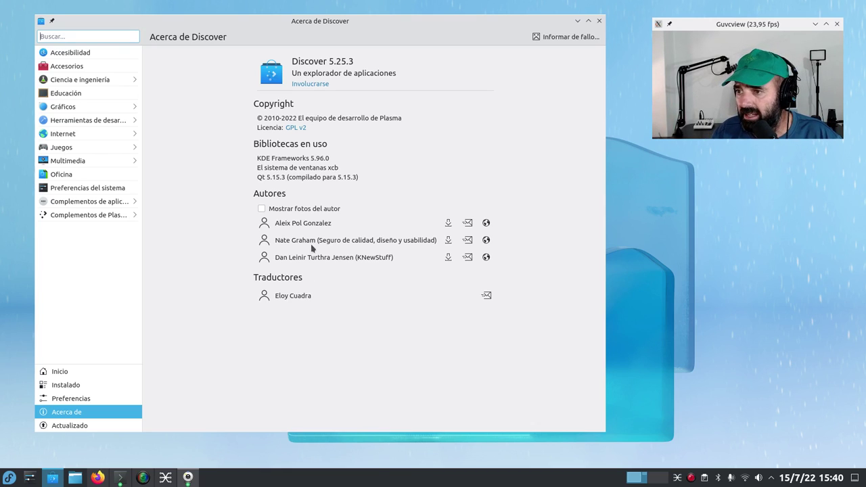
- Browse Discover's Accesorios and Multimedia categories, check the updates page, and return to the featured applications
click(91, 68)
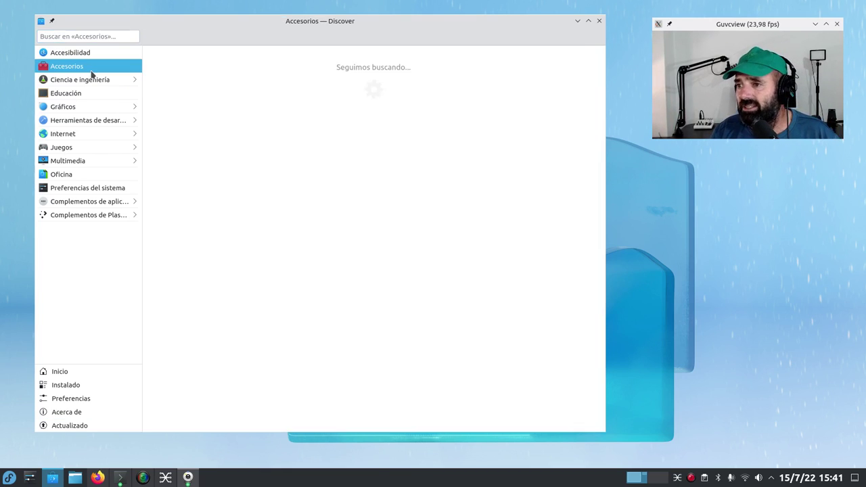
click(76, 161)
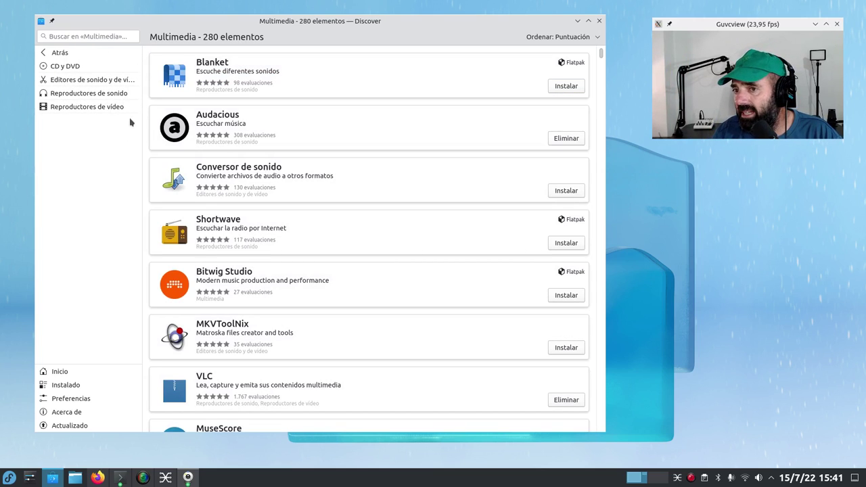
click(58, 52)
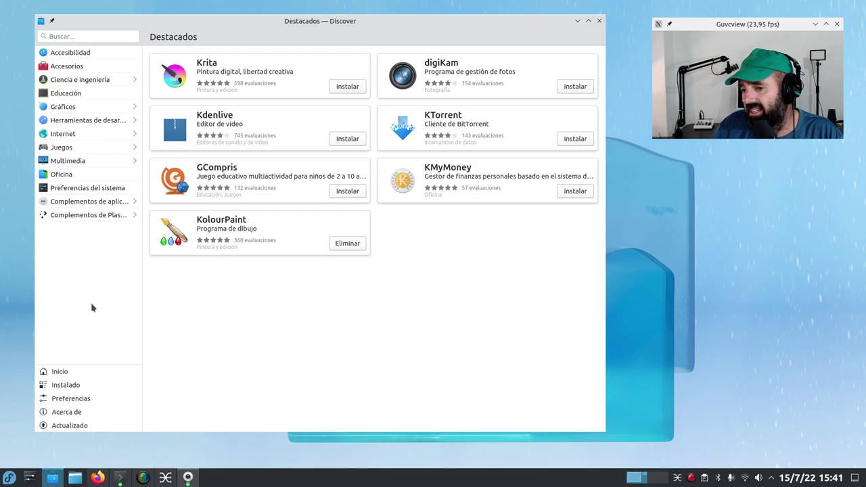
click(63, 430)
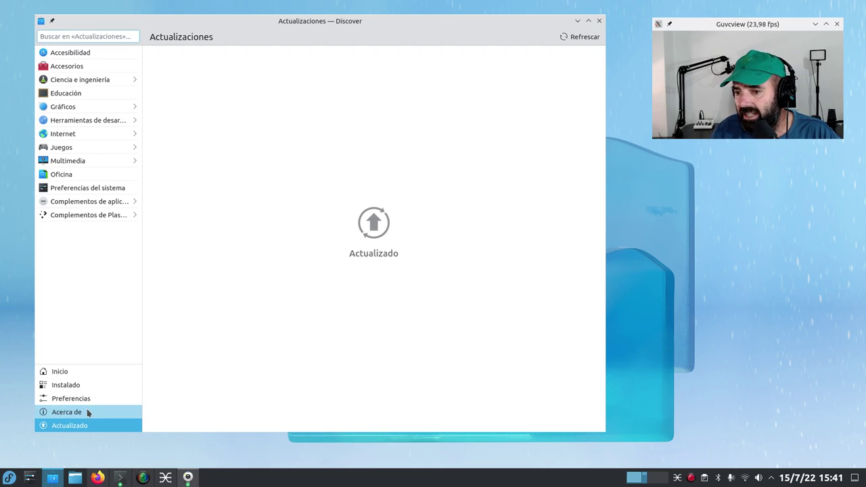
click(64, 373)
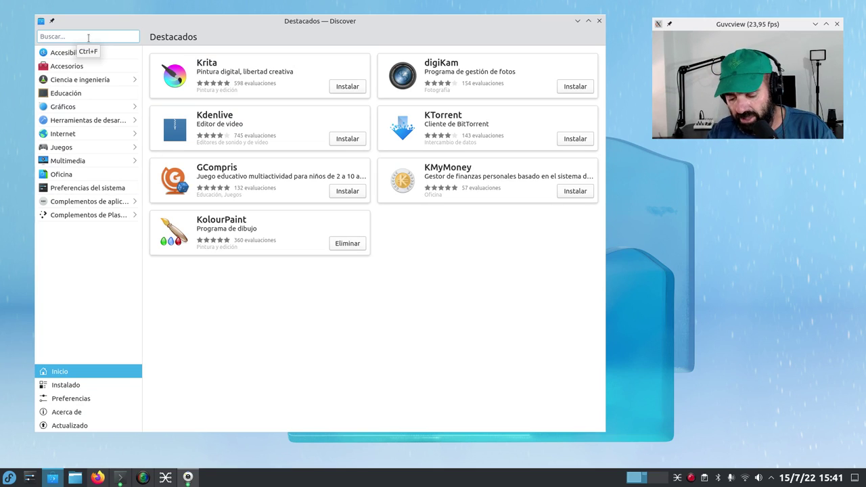
- Search Discover for helvum, open Helvum's details, and compare its sources by choosing flathub - stable
text(helvum)
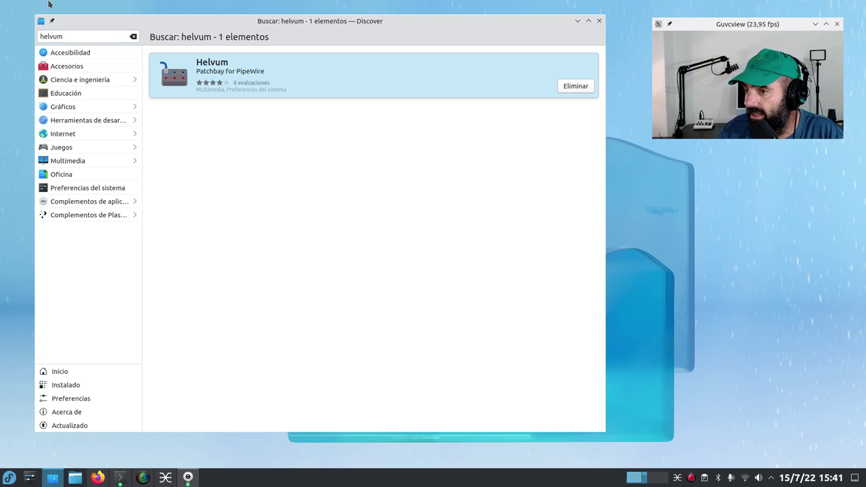
click(283, 67)
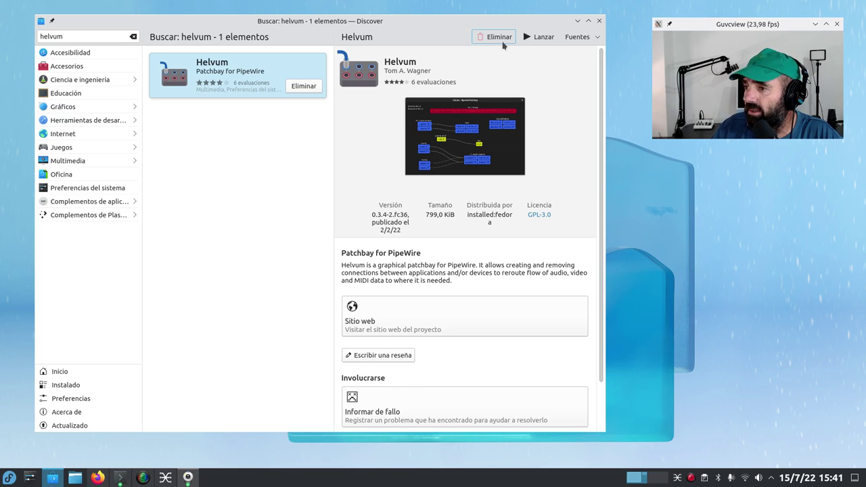
click(580, 39)
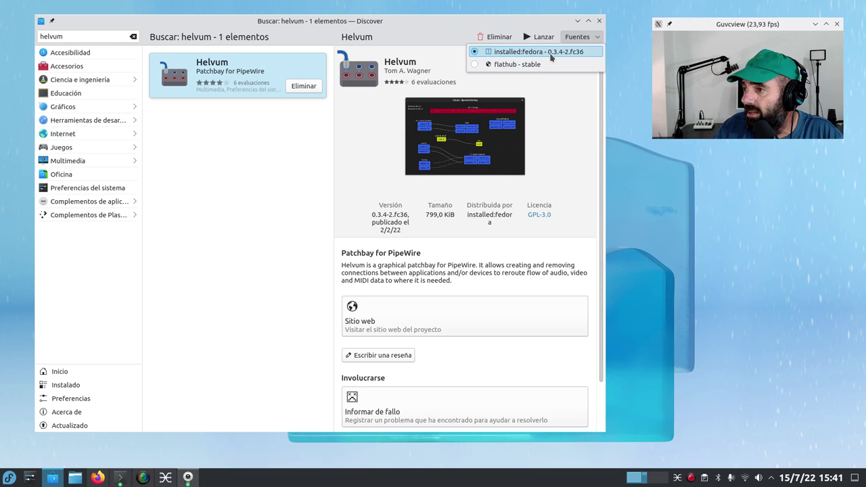
click(518, 64)
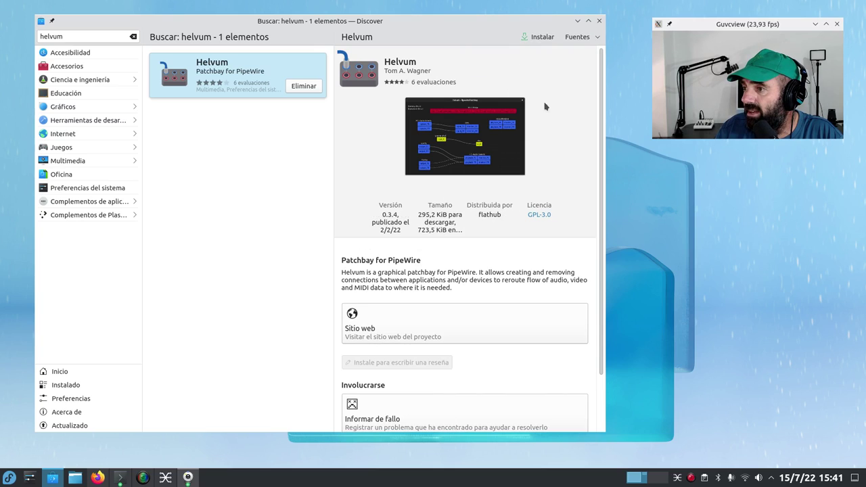
click(581, 42)
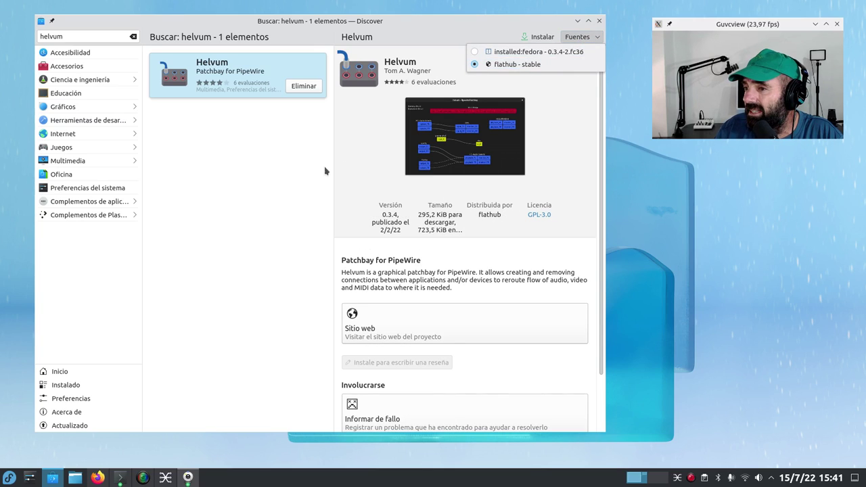
click(313, 184)
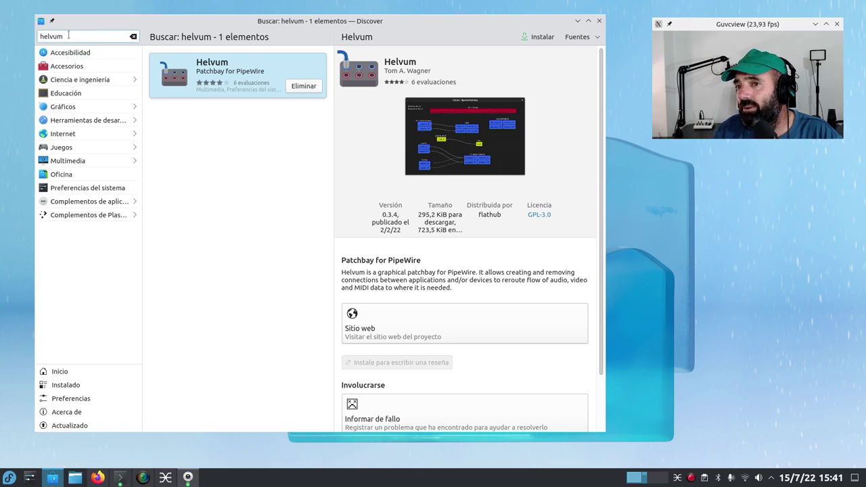
- Search Discover for chrome, open Navegador web Chromium, and switch its source to flathub - stable
drag(39, 36, 107, 36)
key(BackSpace)
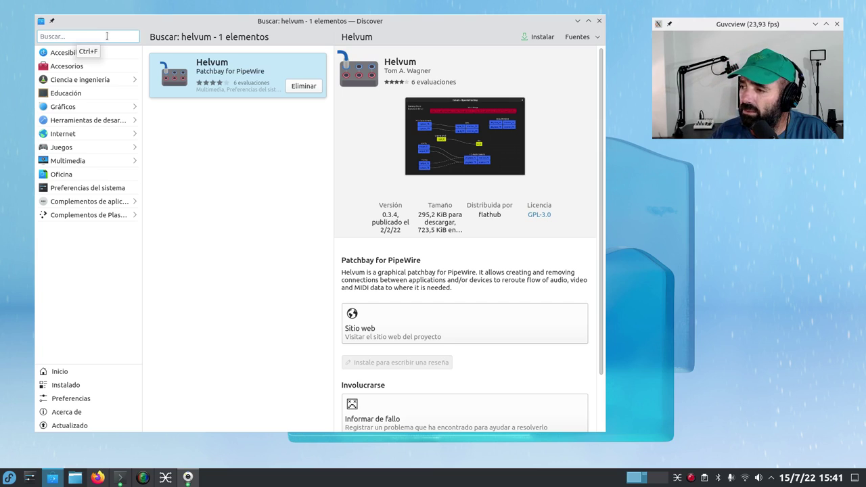
text(chrome)
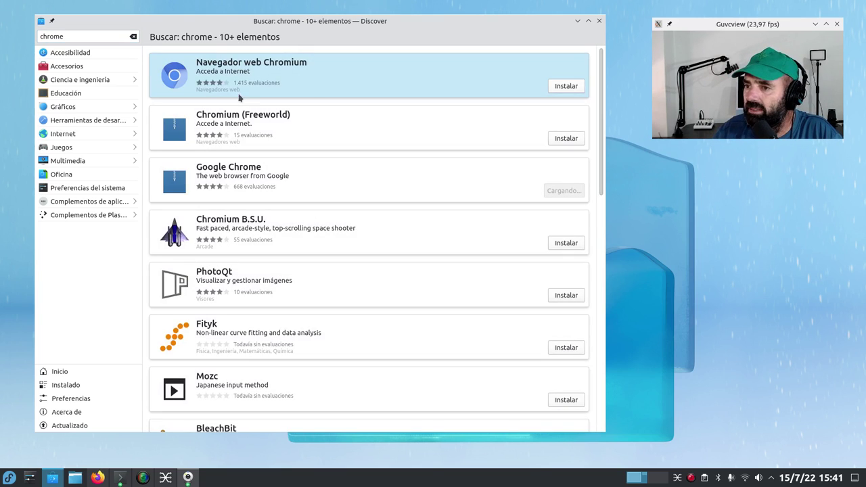
click(314, 73)
click(577, 38)
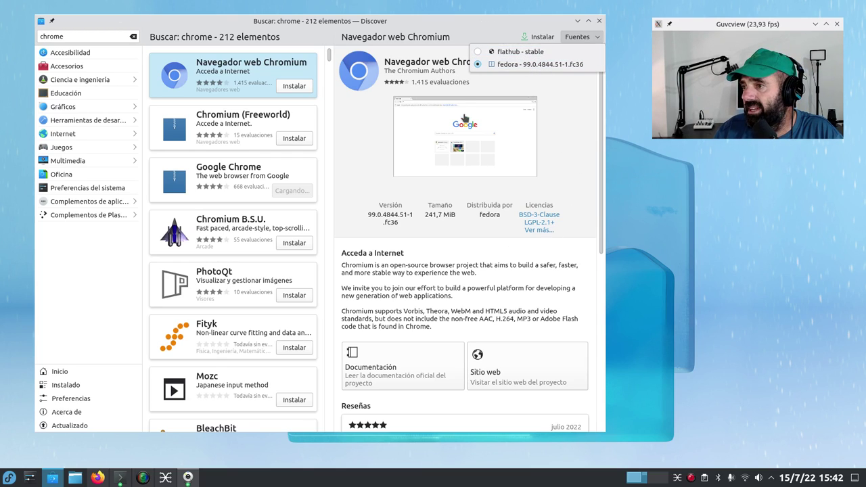
click(498, 55)
click(580, 37)
click(580, 37)
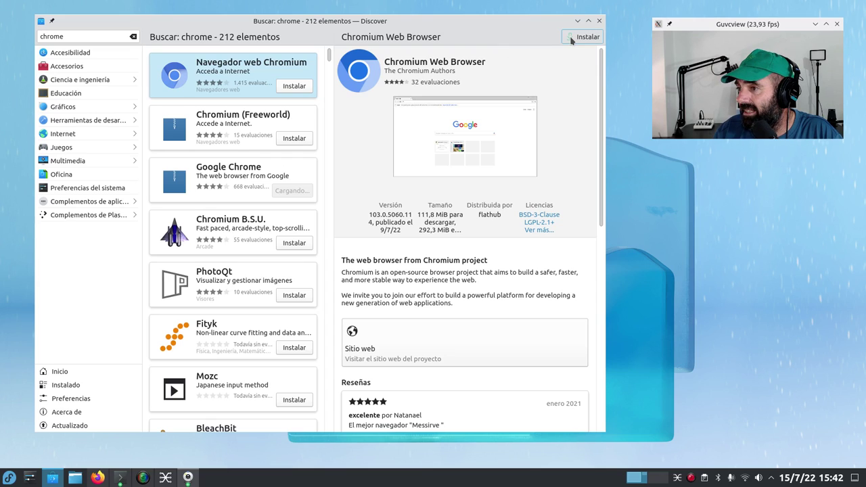
- Reopen Navegador web Chromium from the search results and list its available sources
click(227, 85)
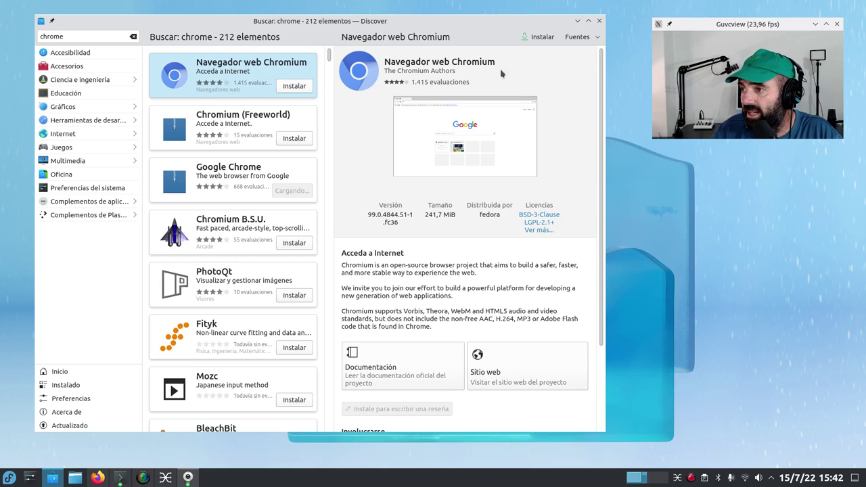
click(579, 36)
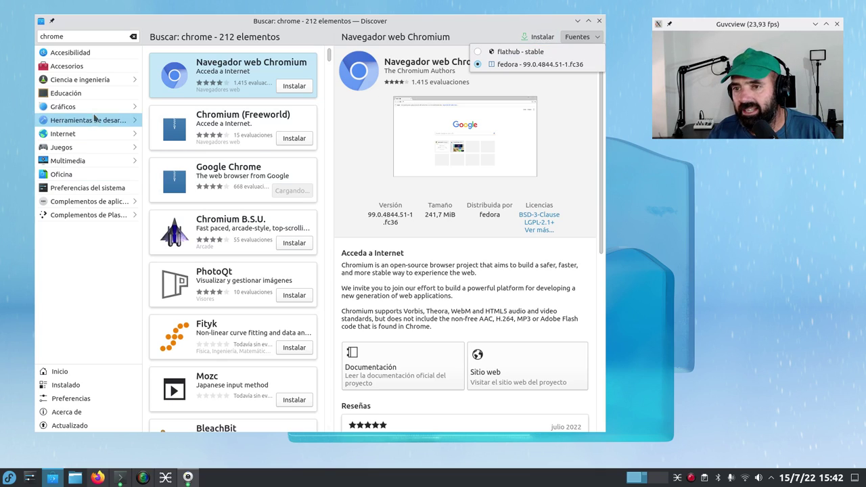
- Search Discover for ubuntu and browse the results
click(49, 37)
double_click(49, 36)
key(BackSpace)
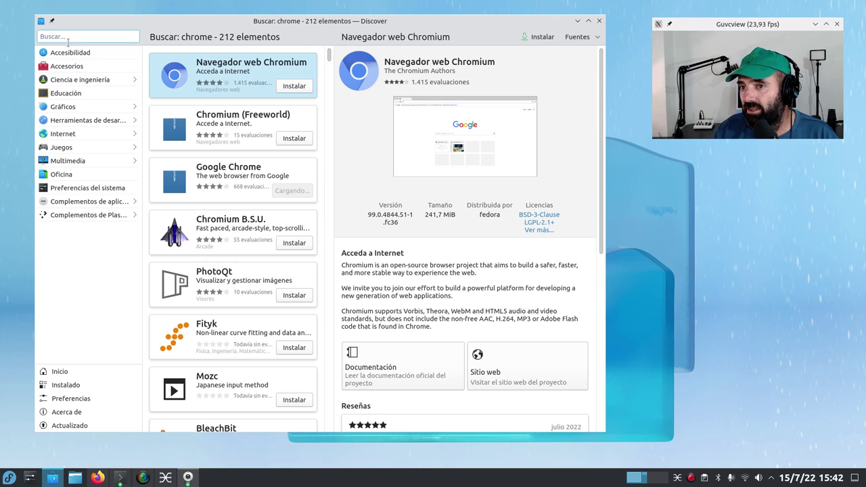
text(ubu)
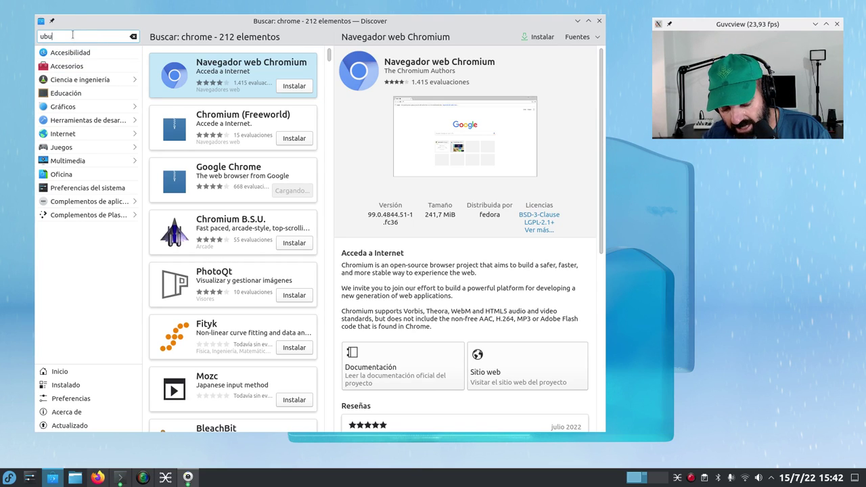
text(ntu)
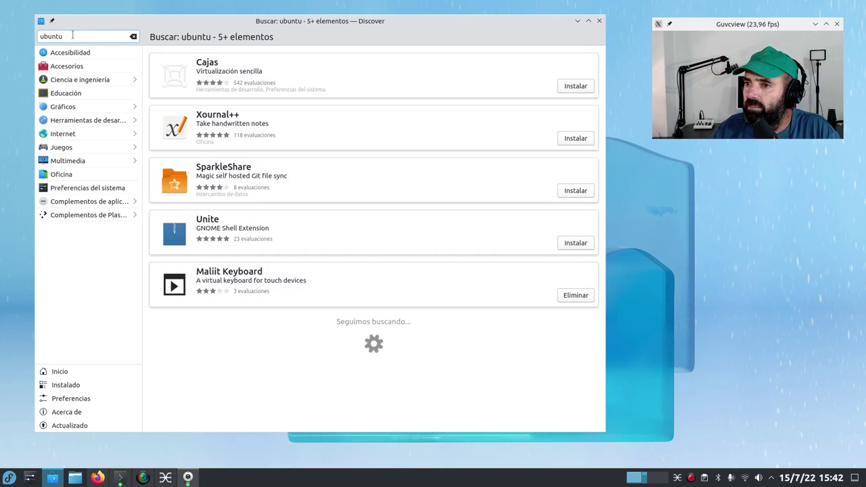
scroll(284, 242, down, 2)
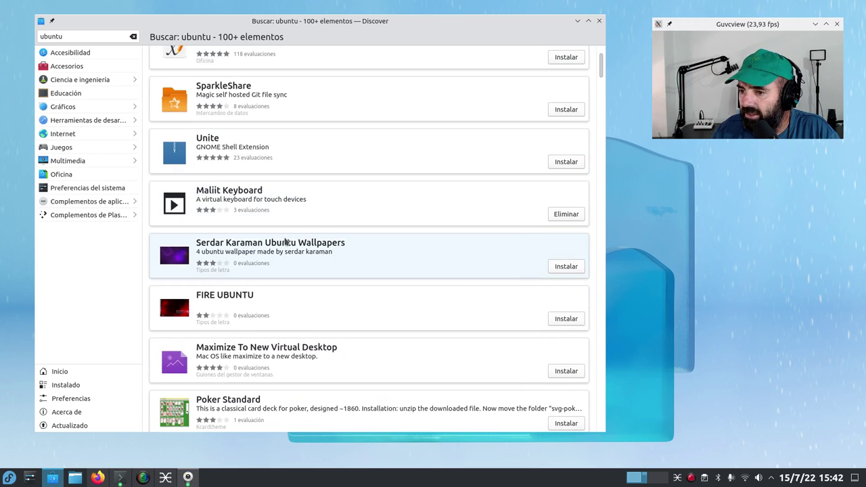
scroll(284, 242, down, 20)
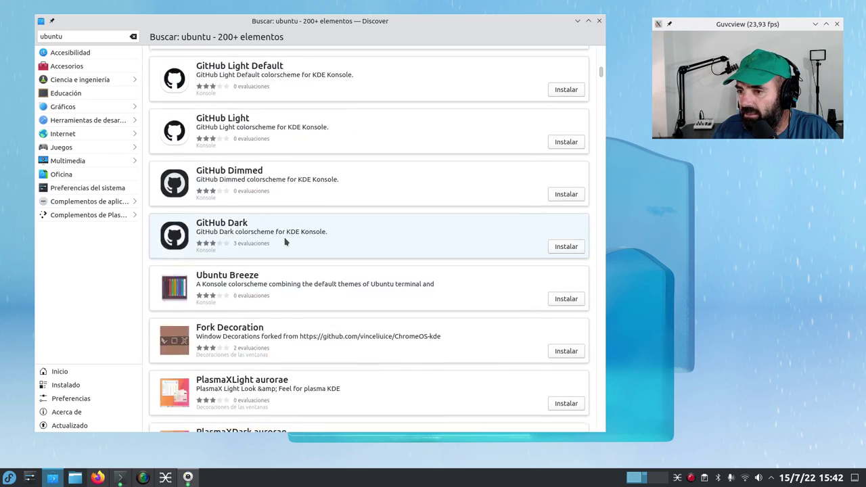
scroll(286, 242, up, 20)
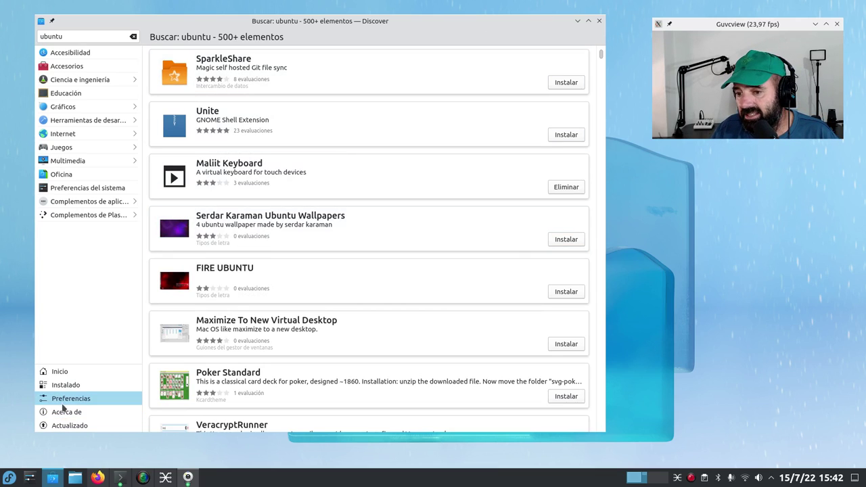
- Review Discover's software sources in Preferencias, the featured applications and the Multimedia category, and close Discover
click(63, 402)
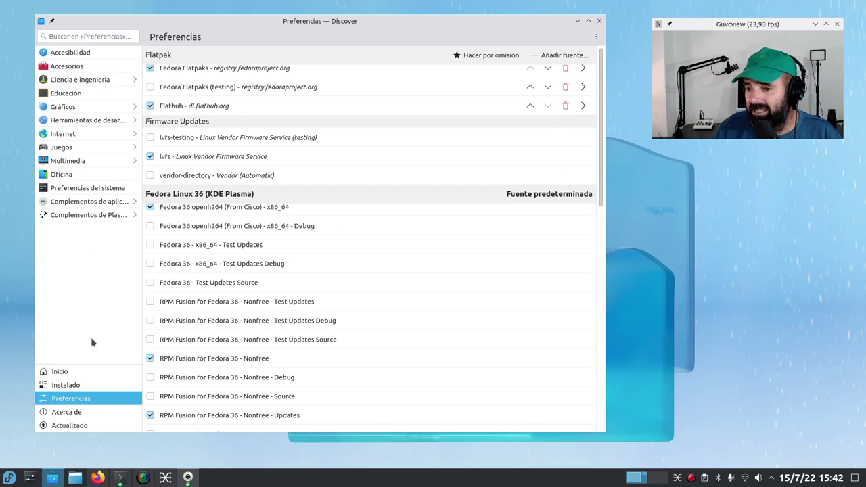
click(65, 371)
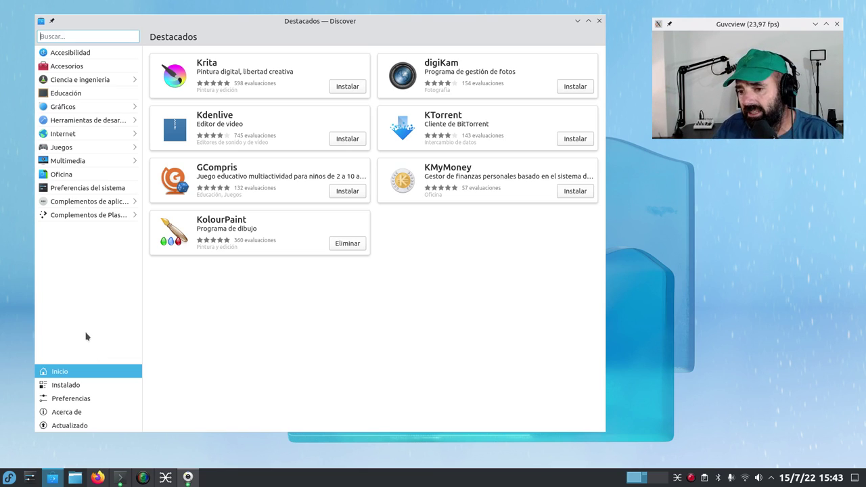
drag(384, 29, 366, 26)
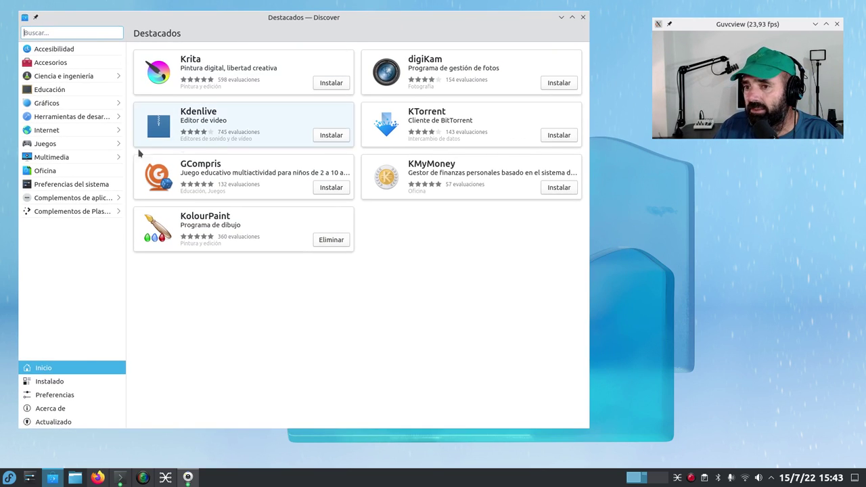
click(41, 158)
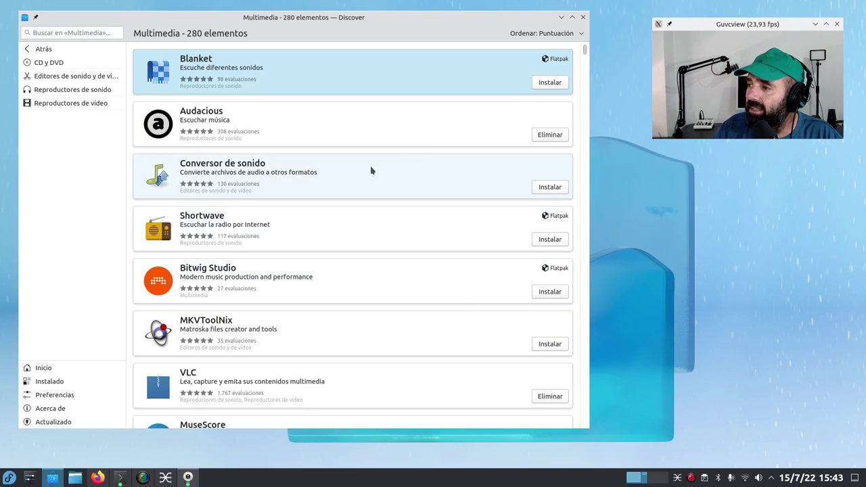
click(583, 17)
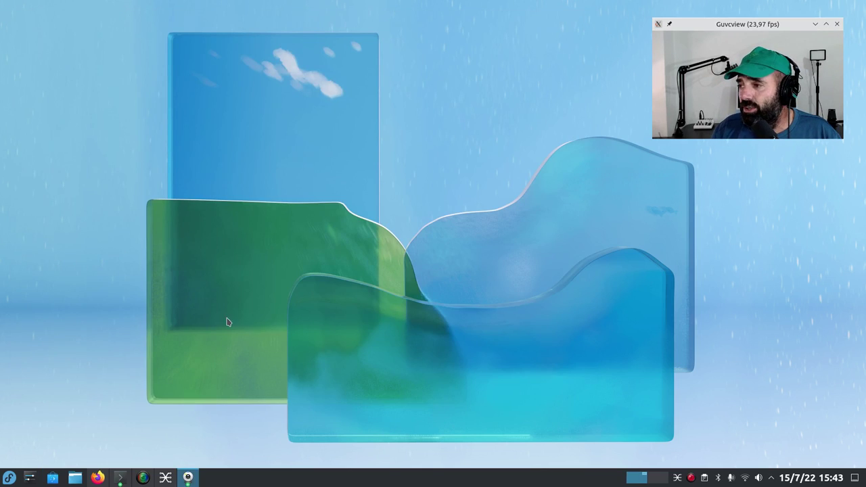
- Switch to the Dolphin file manager, show Carpeta personal, and place its window near the desktop's upper-left area
click(75, 478)
drag(519, 88, 371, 27)
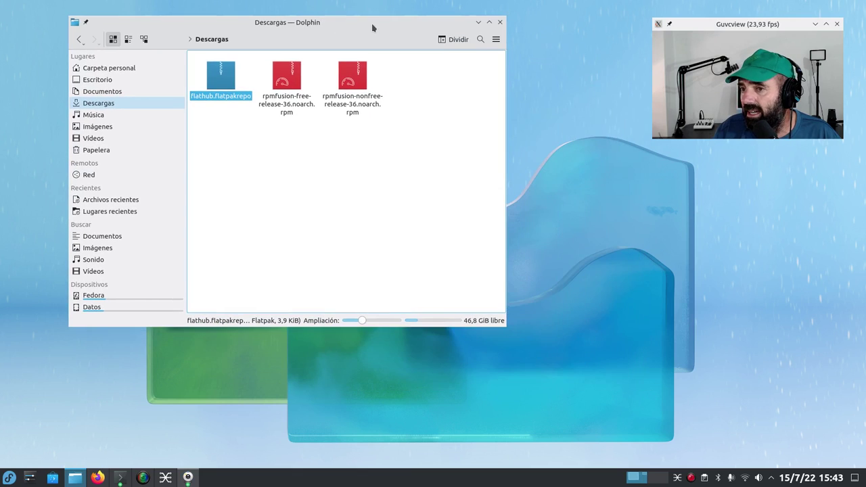
click(128, 70)
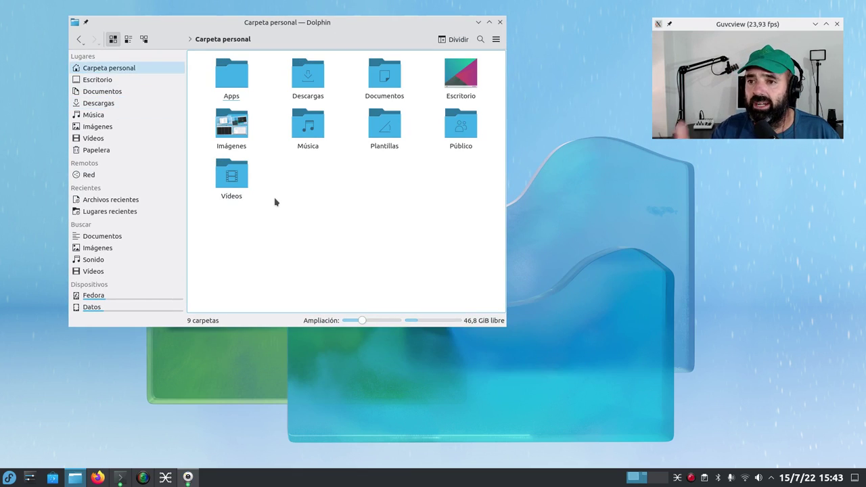
drag(375, 27, 351, 53)
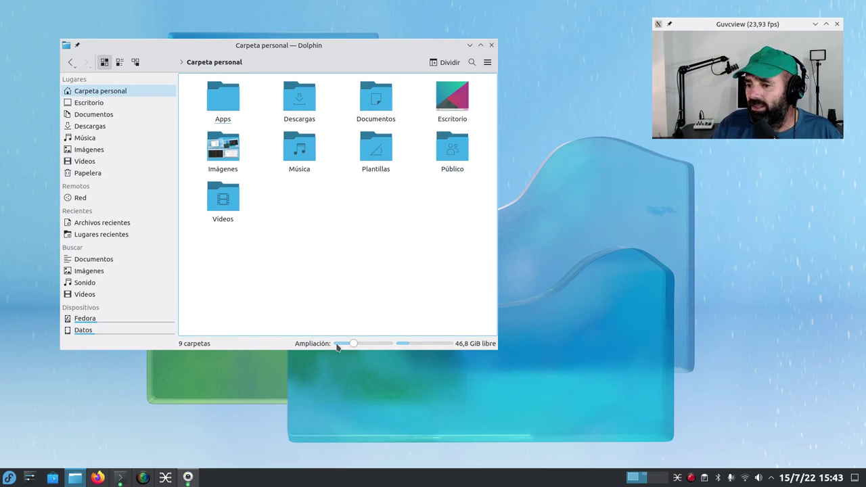
- Check the desktop calendar, and slightly enlarge the folder icons in Dolphin's Carpeta personal
click(818, 480)
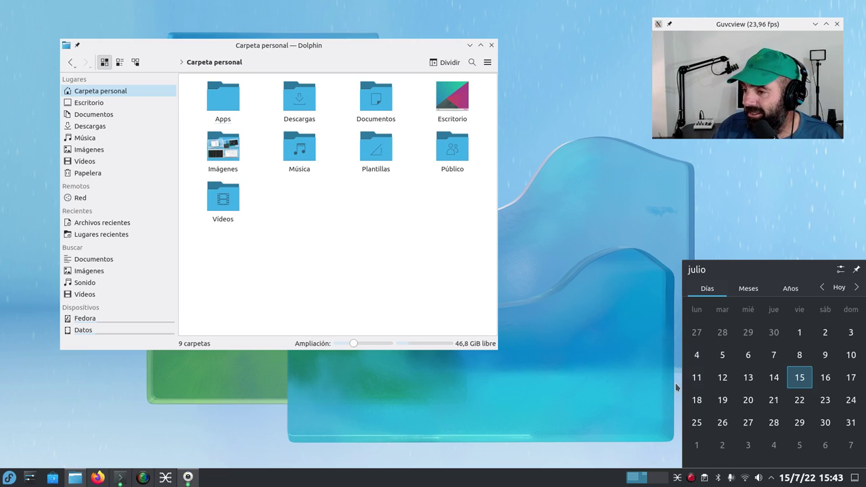
click(249, 278)
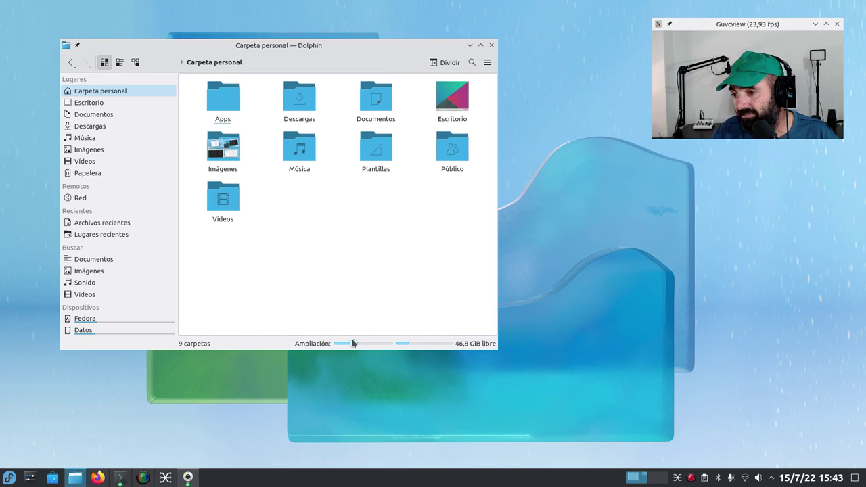
drag(352, 343, 359, 345)
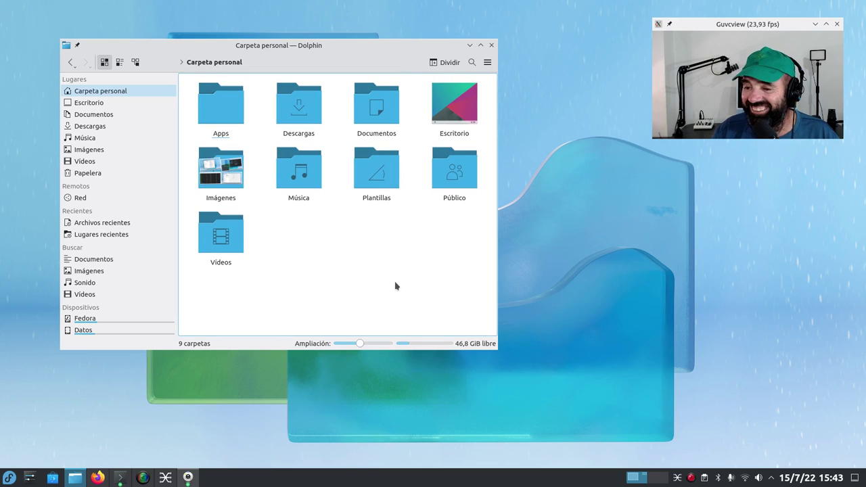
drag(355, 47, 410, 45)
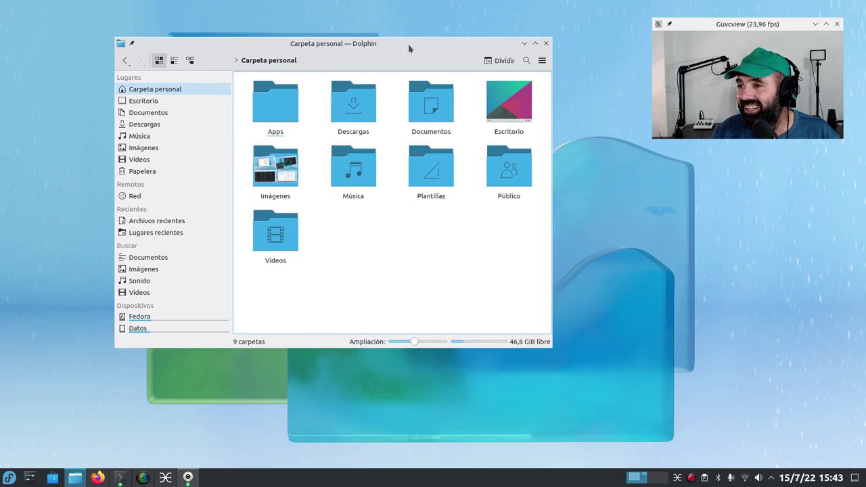
- Review Dolphin's Configurar options without changing anything, and close the file manager
click(542, 60)
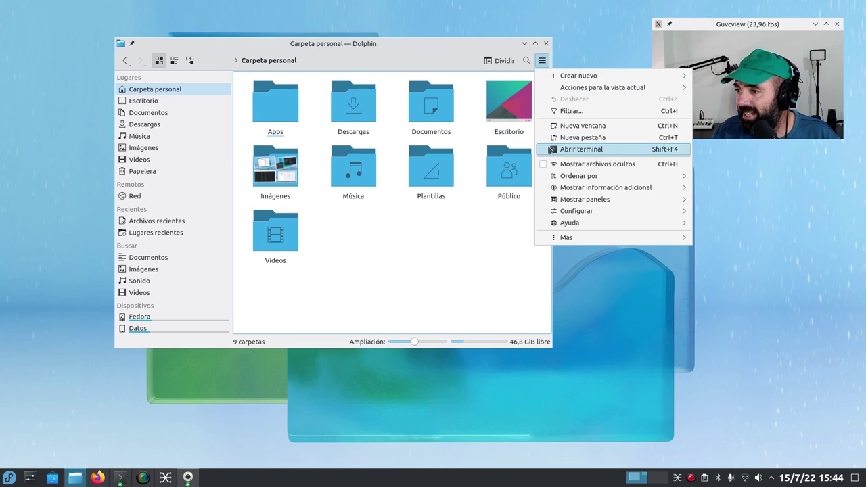
mouse_move(573, 214)
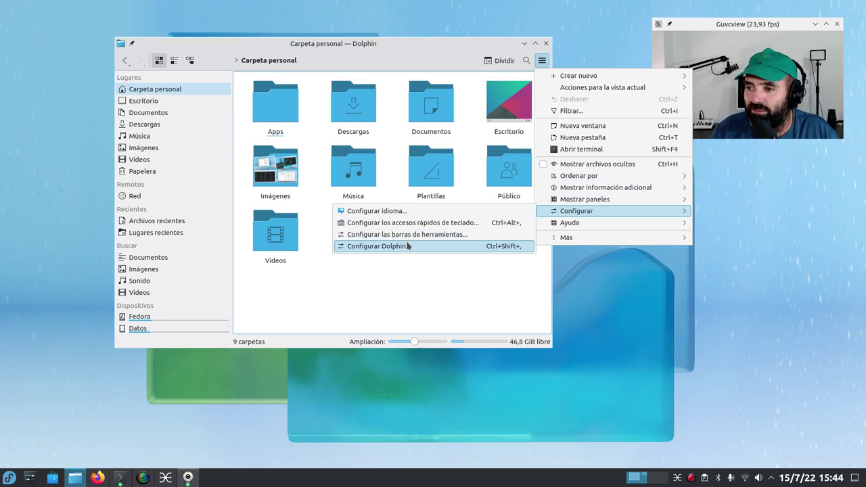
click(376, 280)
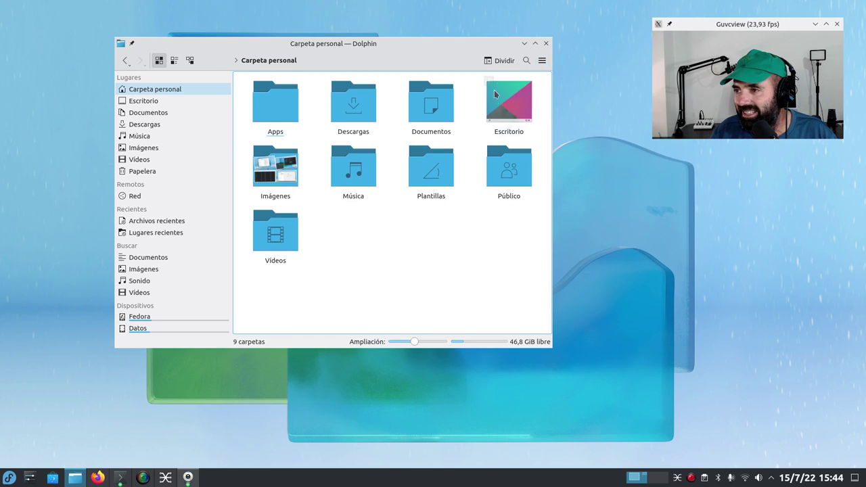
click(546, 44)
- Switch to Konsole to show the neofetch and inxi -S system information, and bring up SimpleScreenRecorder beside it
click(120, 478)
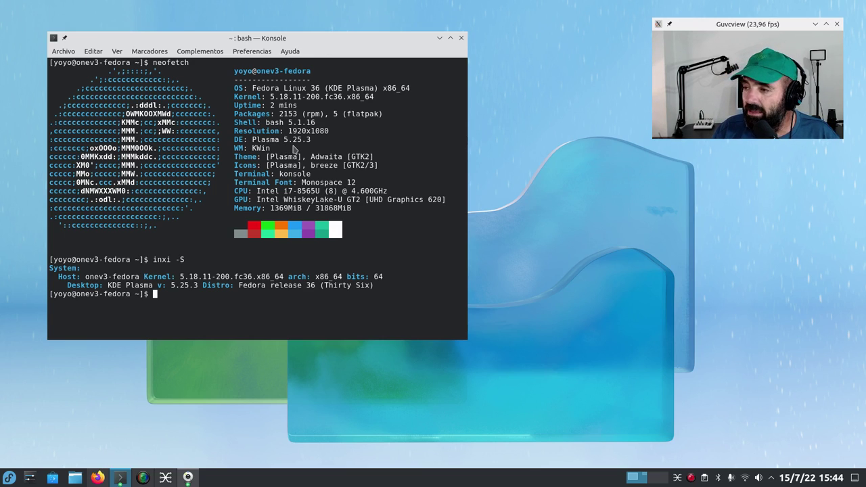
drag(366, 48, 327, 38)
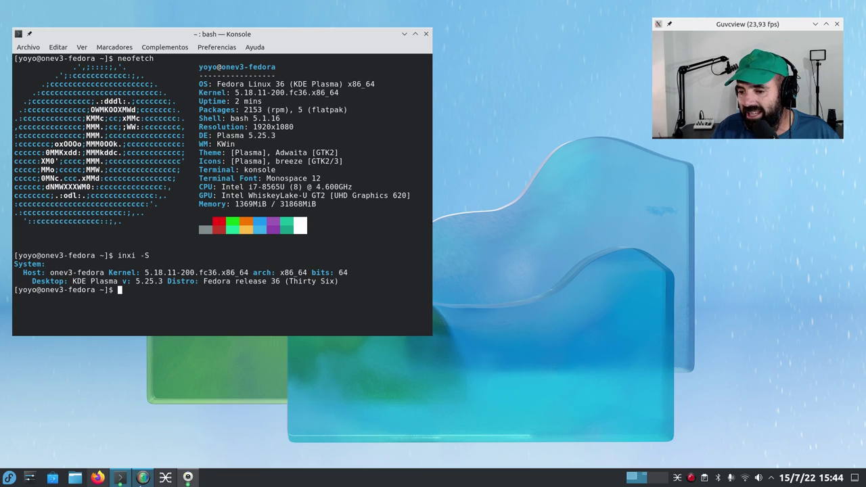
click(143, 478)
drag(472, 128, 520, 87)
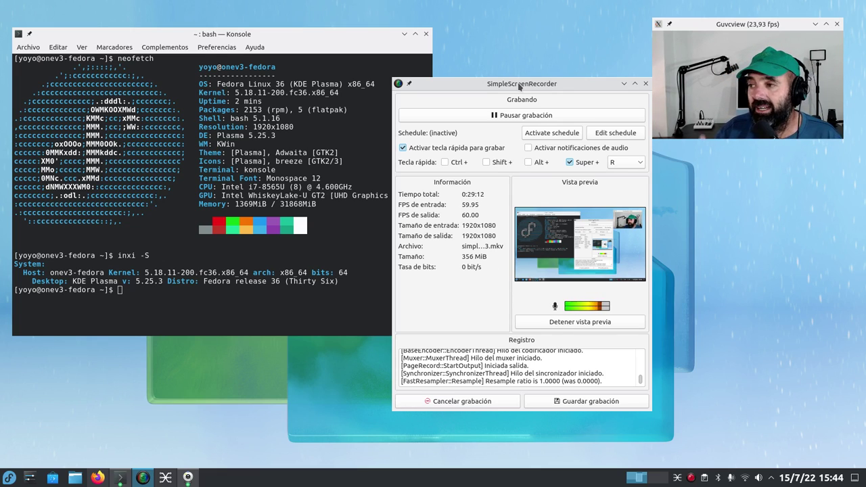
drag(519, 86, 490, 98)
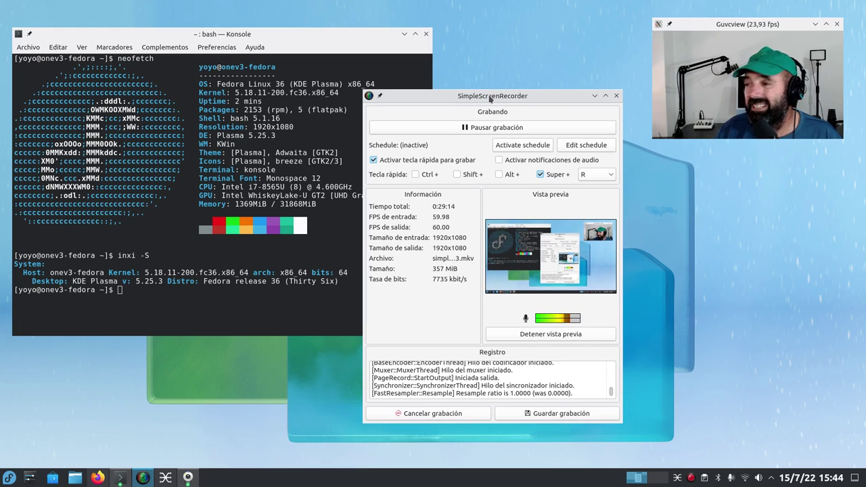
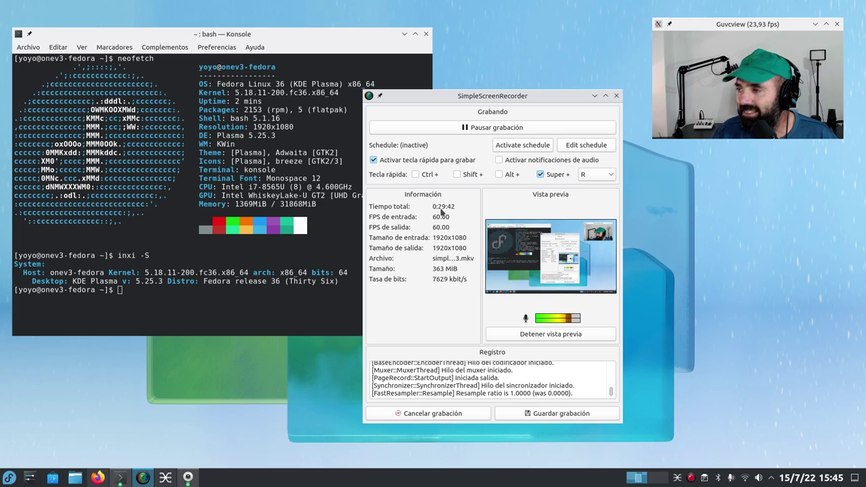
drag(498, 96, 516, 113)
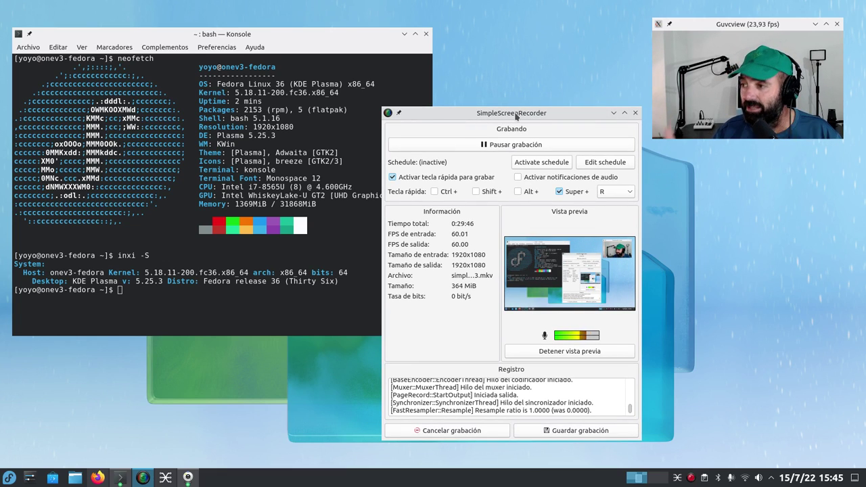
drag(516, 116, 488, 111)
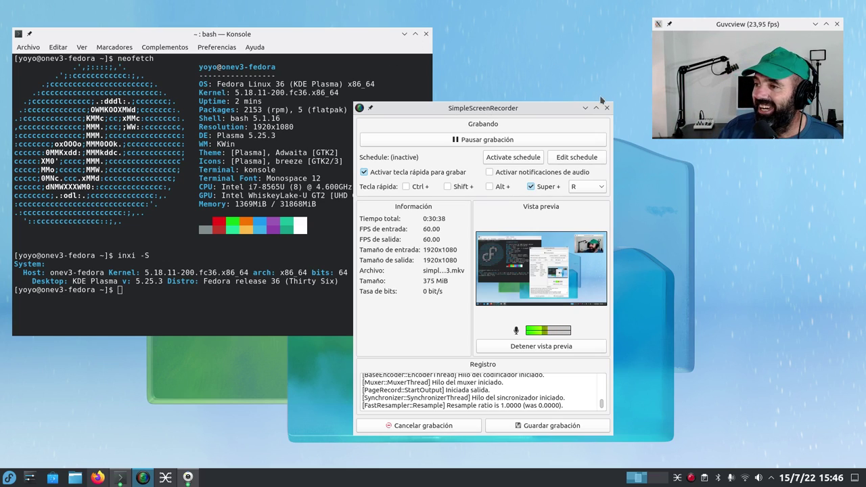
click(586, 108)
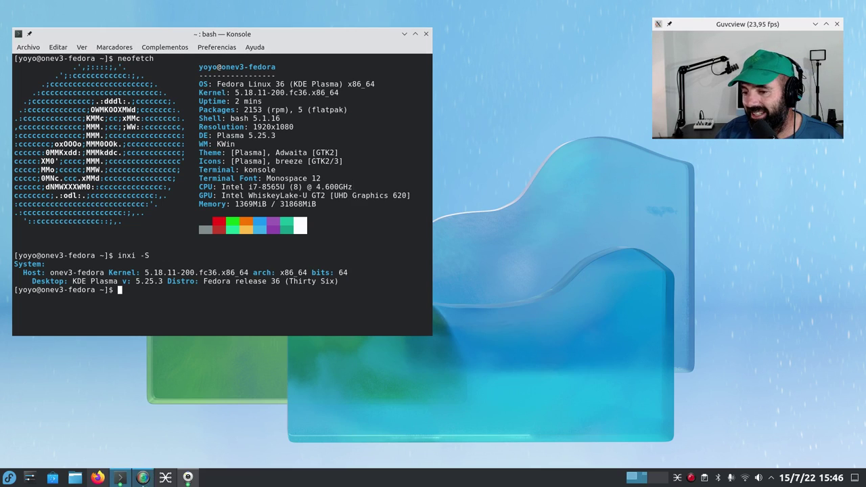
click(186, 478)
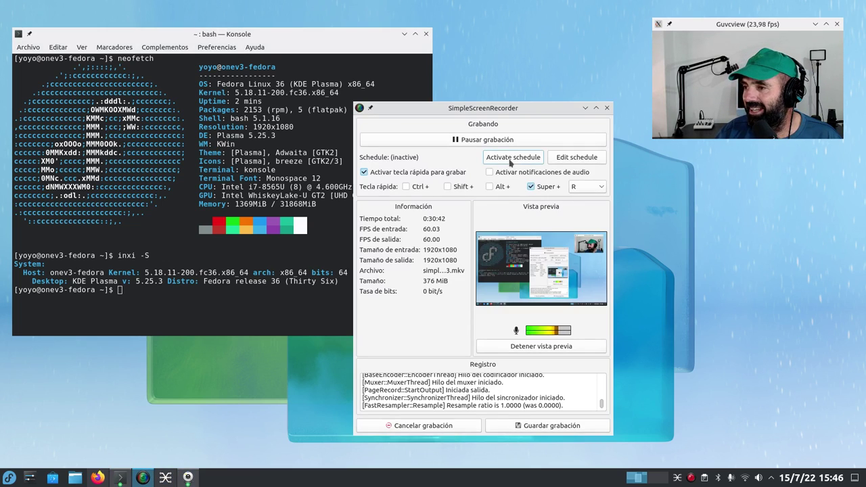
drag(518, 112, 446, 72)
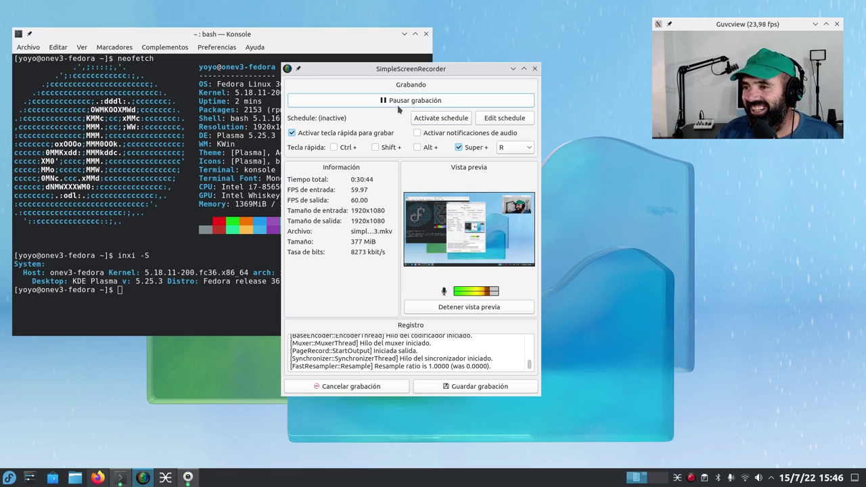